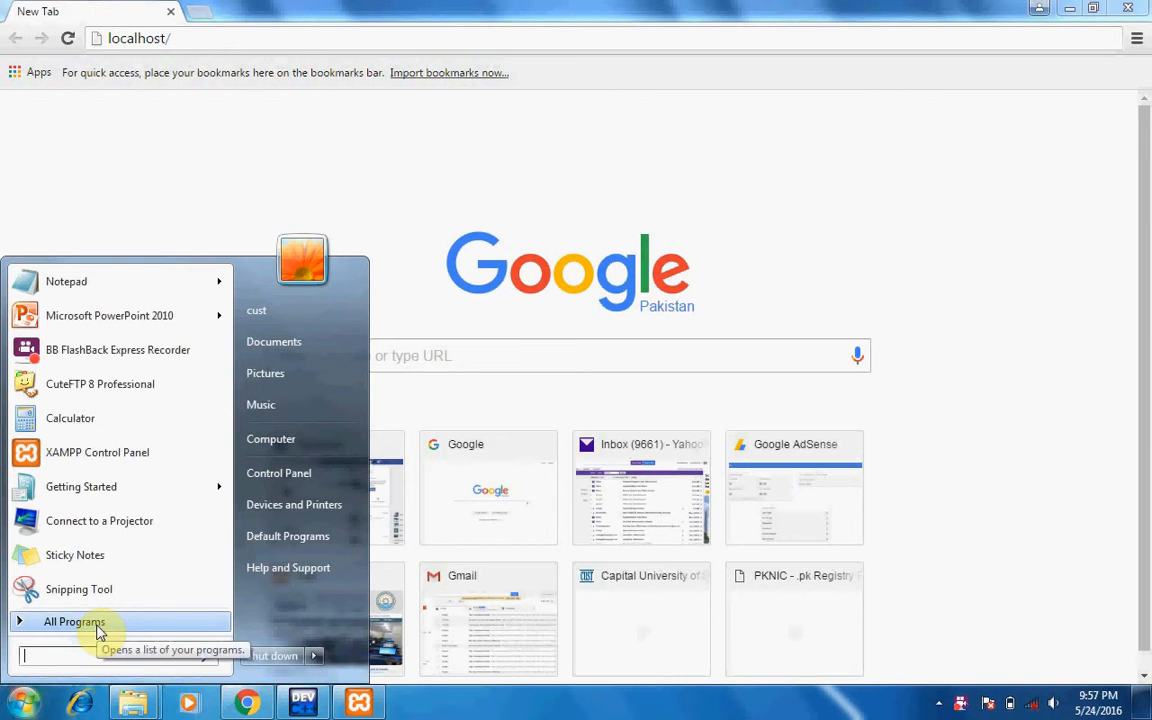
# Open the XAMPP Control Panel, start the MySQL module and minimize the panel.
pyautogui.write('xamp')
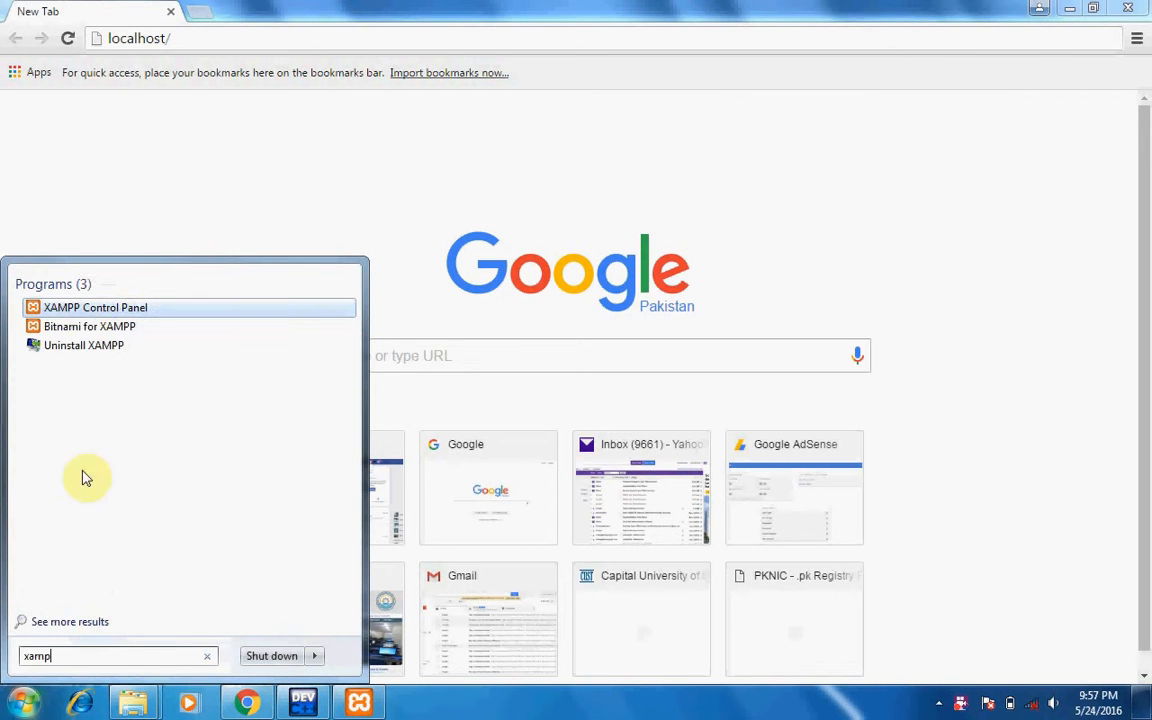
pyautogui.click(90, 308)
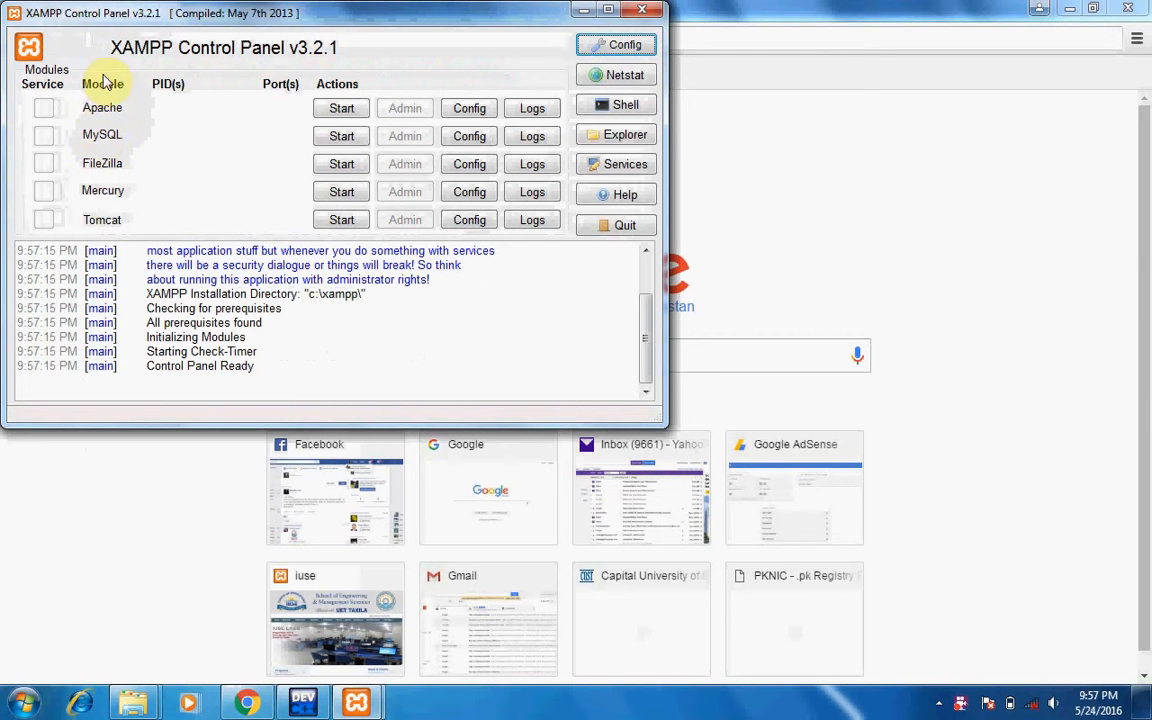
pyautogui.click(327, 142)
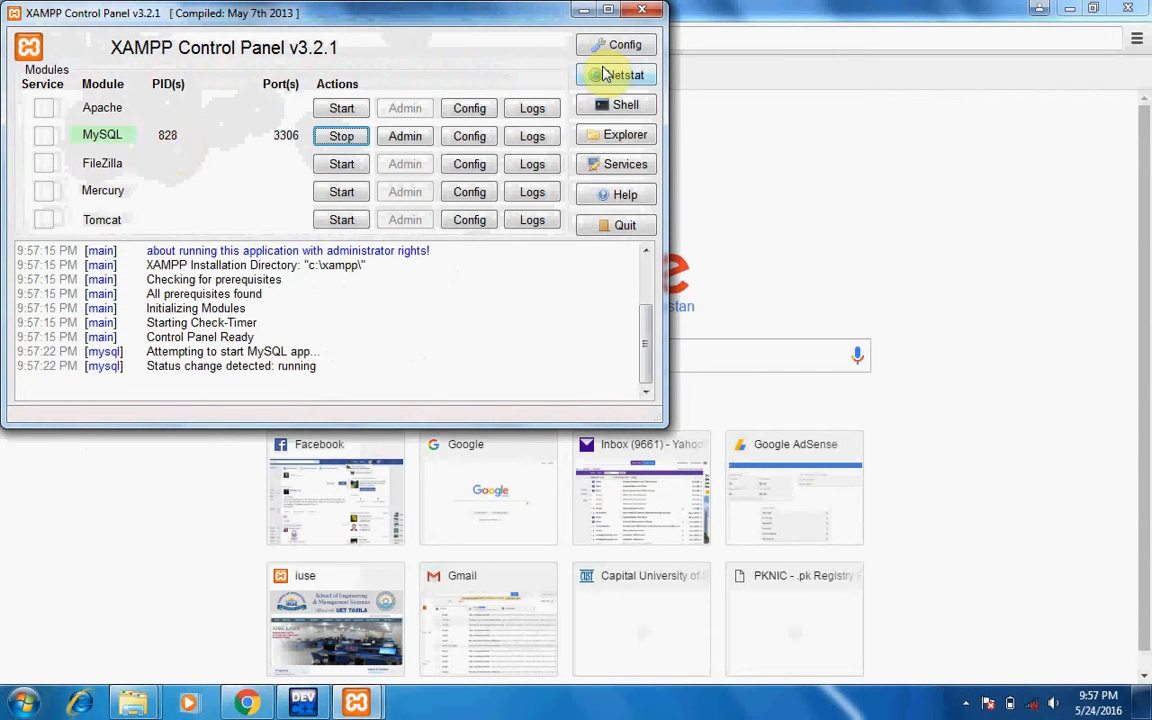
pyautogui.click(585, 10)
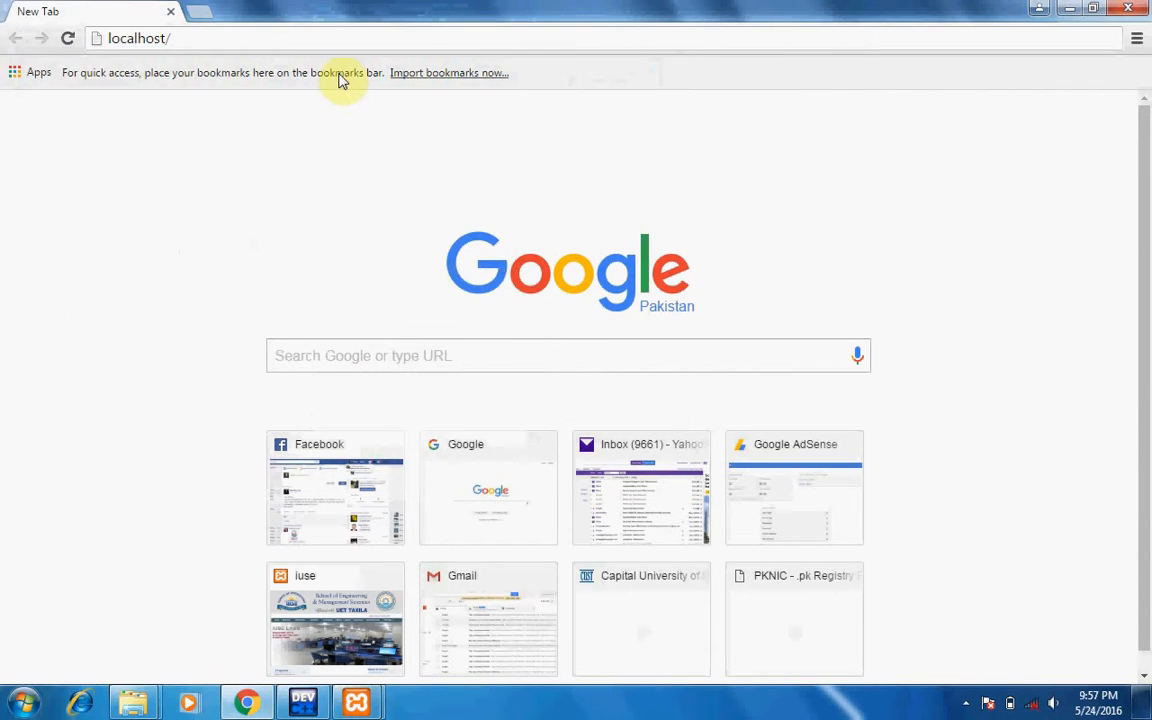
# Try to load localhost/phpmyadmin in Chrome, resubmitting the address twice.
pyautogui.click(315, 44)
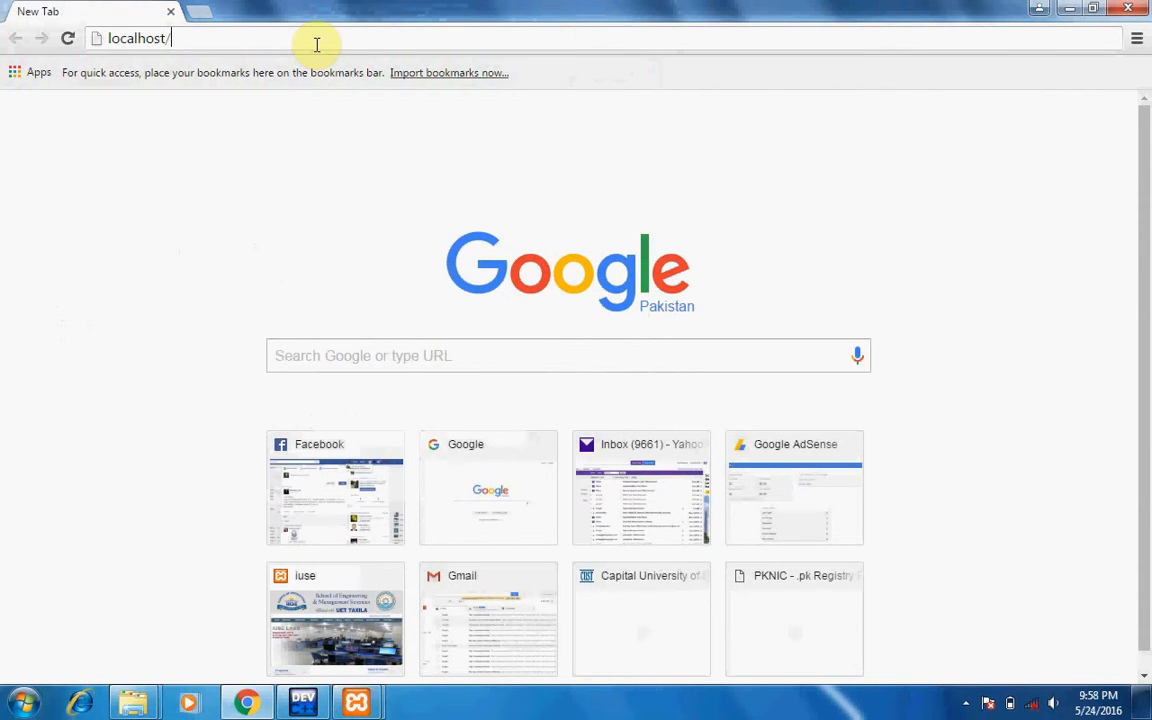
pyautogui.write('phpm')
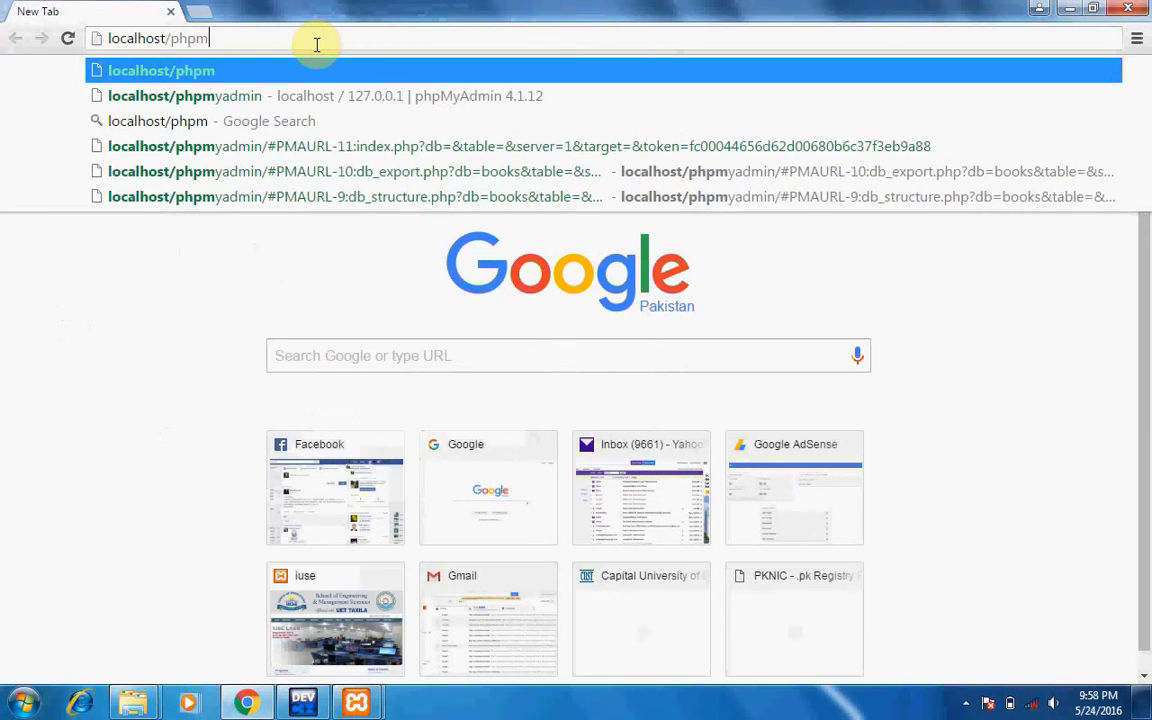
pyautogui.write('yadmin')
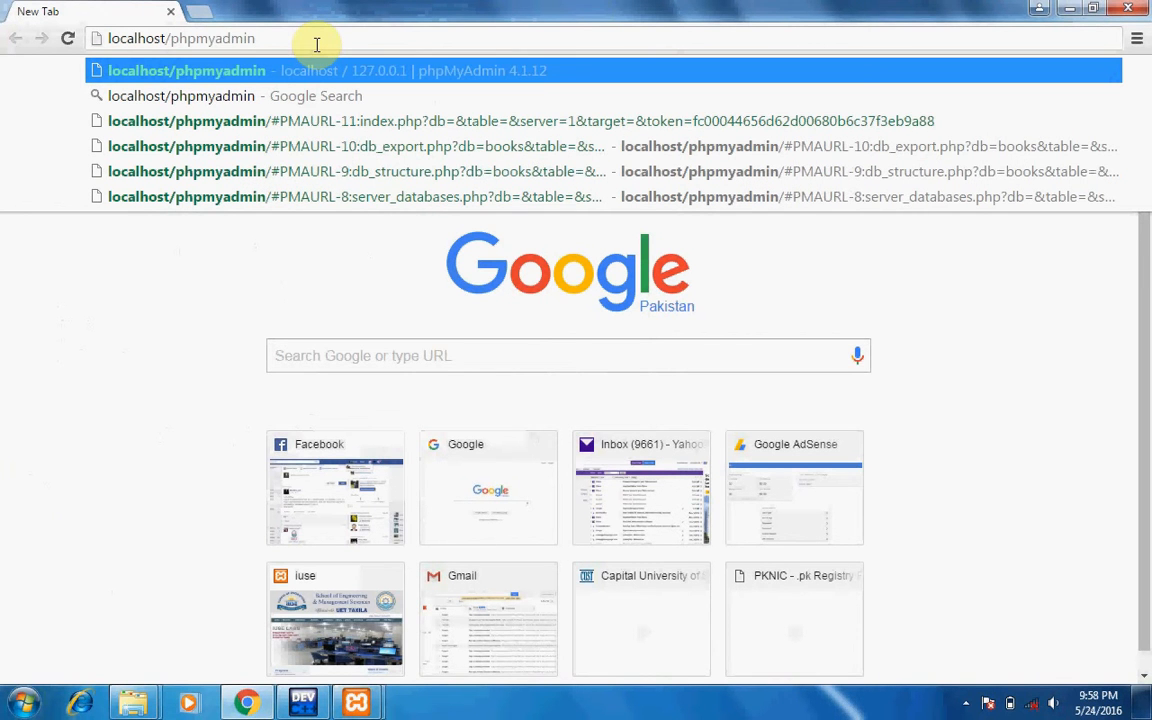
pyautogui.click(252, 62)
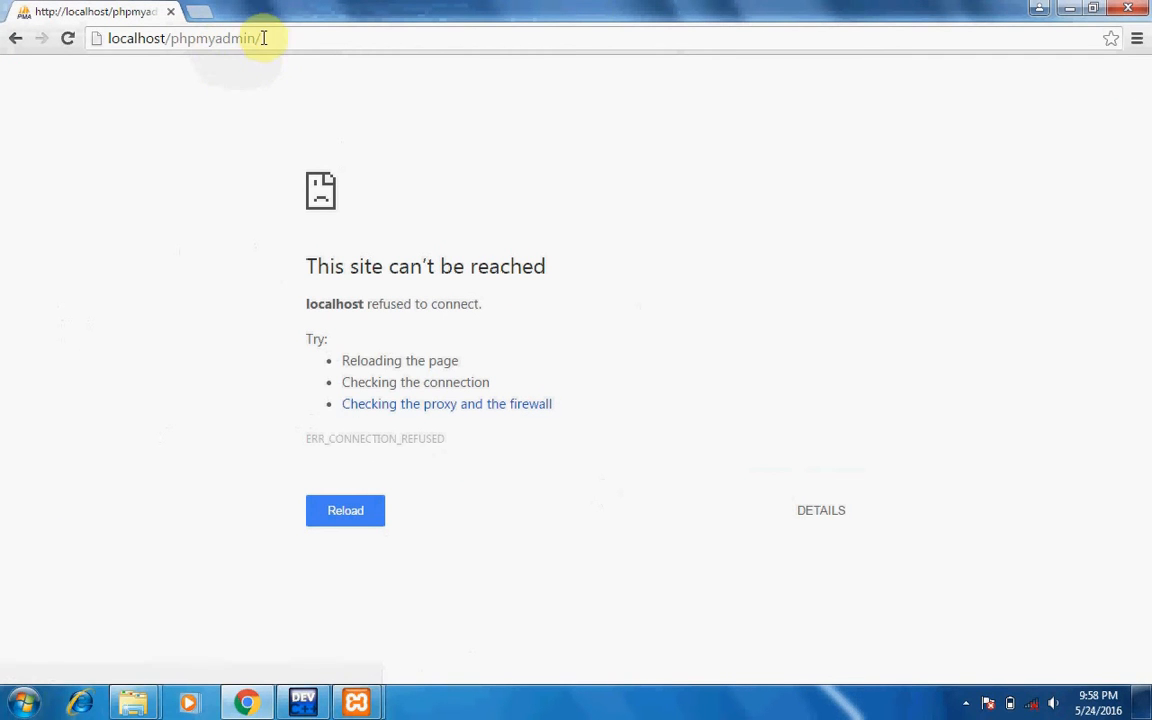
pyautogui.click(270, 43)
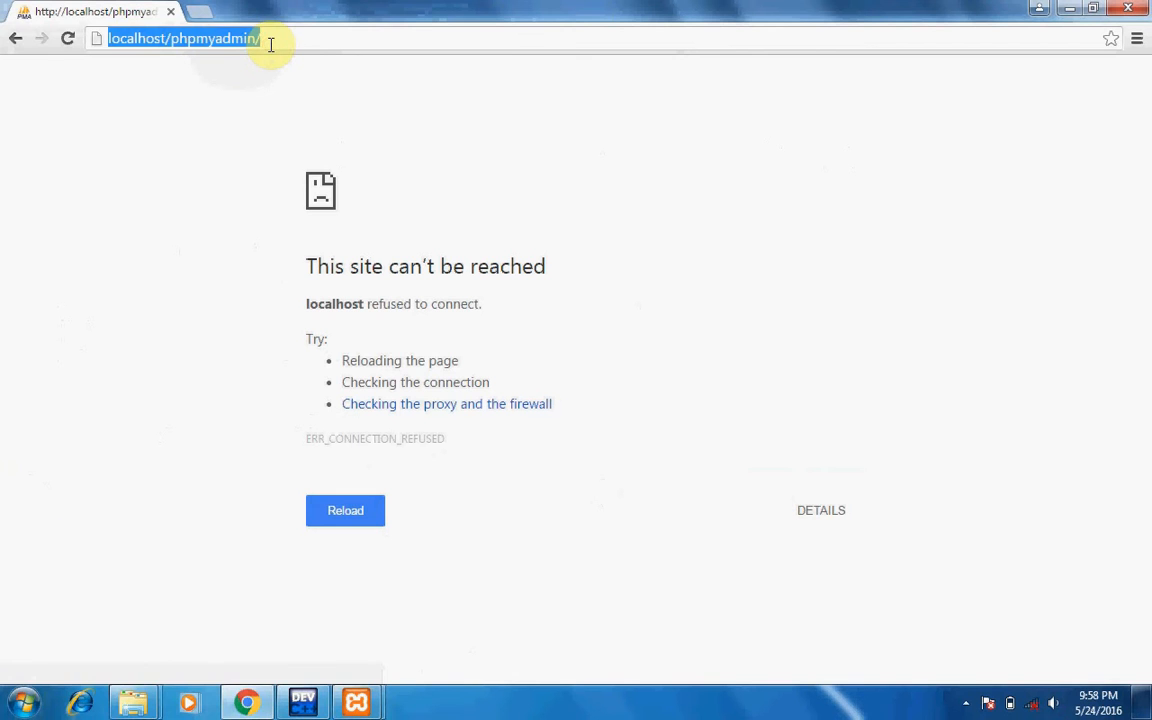
pyautogui.press('Return')
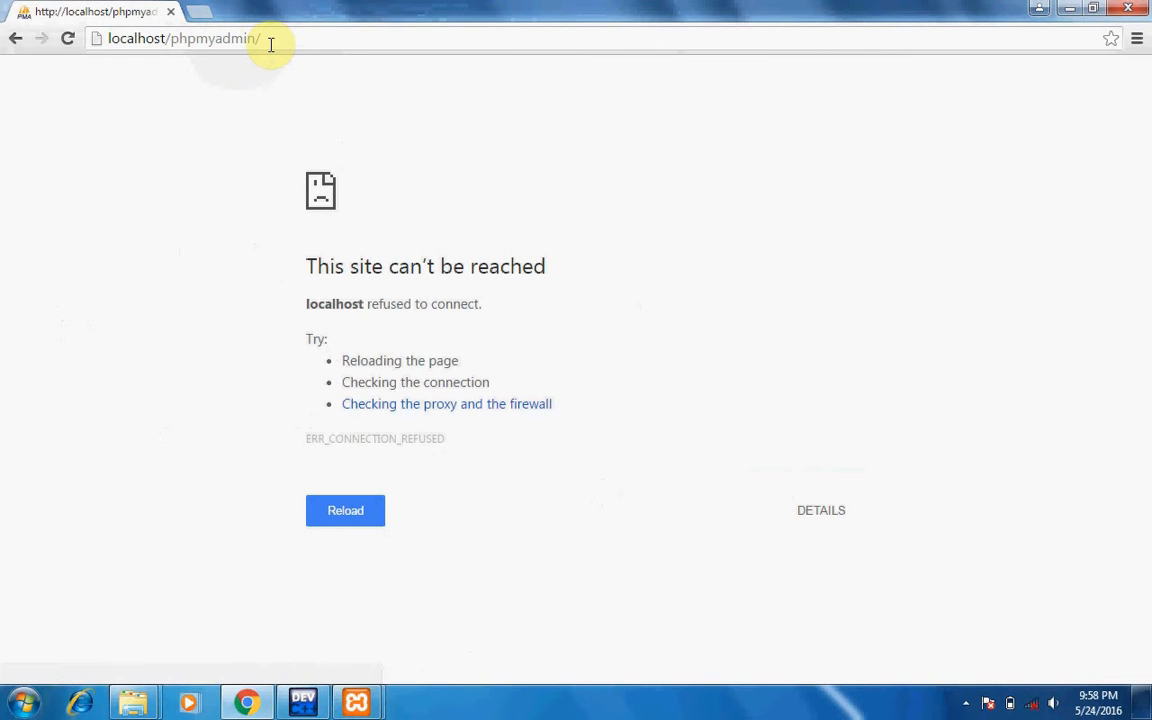
pyautogui.click(270, 43)
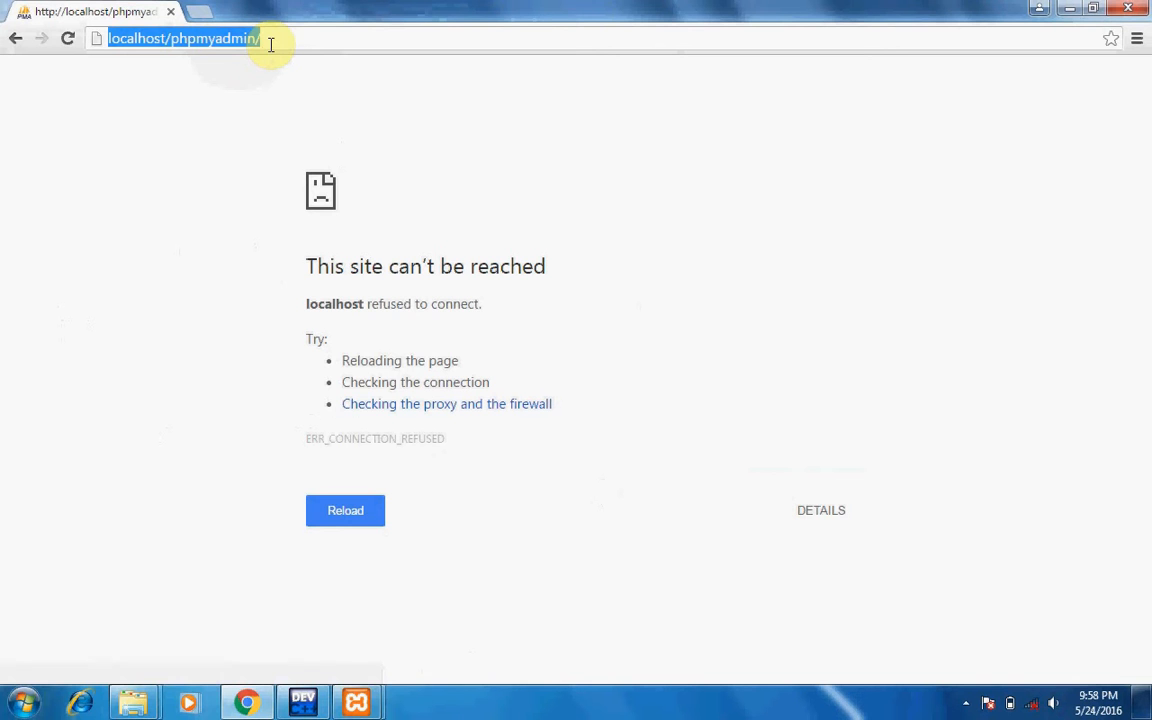
pyautogui.press('Return')
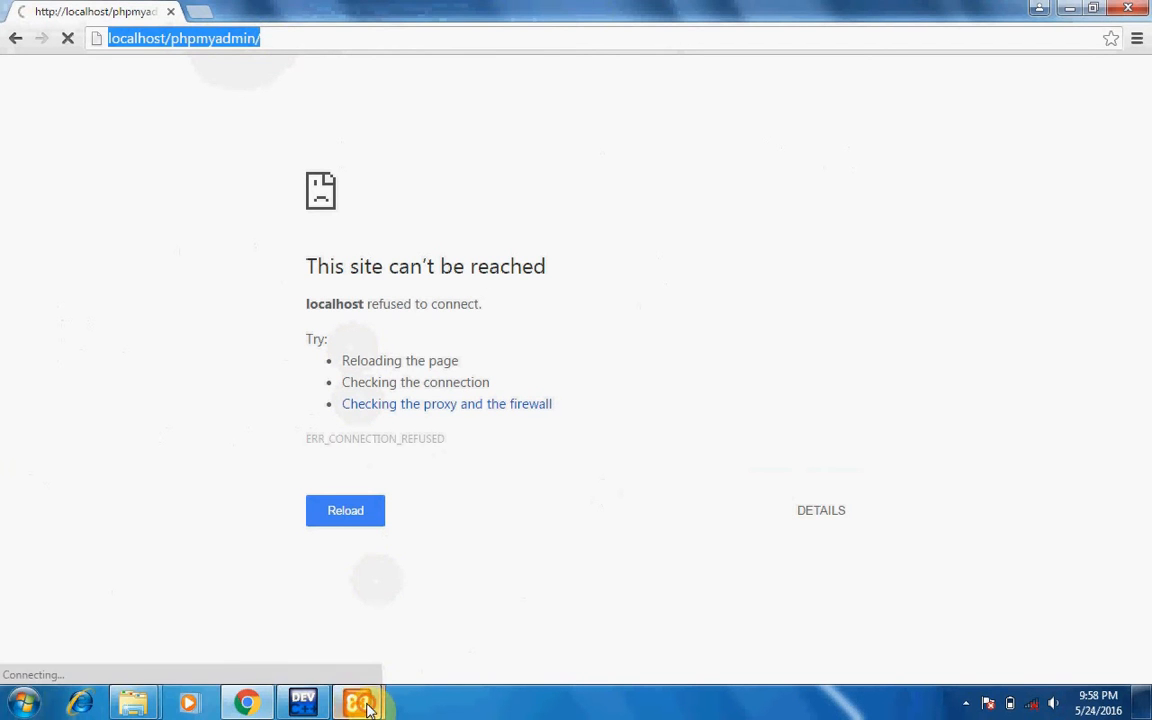
# Start the Apache module in the XAMPP Control Panel and load localhost/phpmyadmin again in Chrome.
pyautogui.moveTo(357, 701)
pyautogui.click(450, 609)
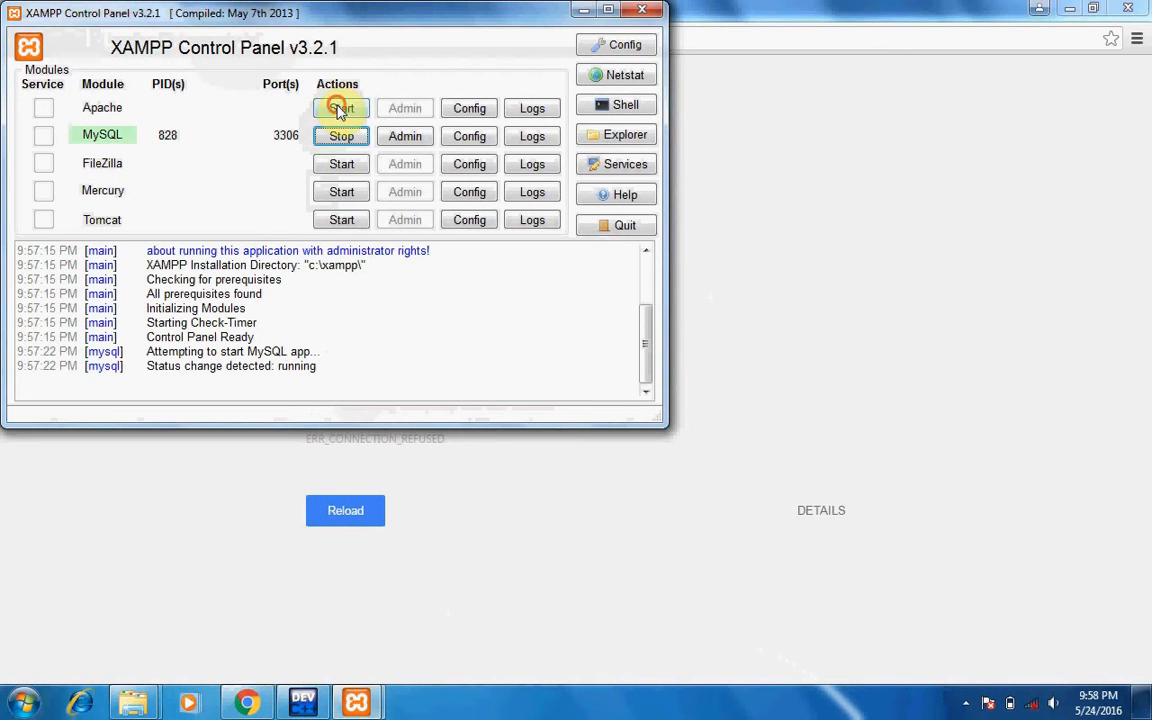
pyautogui.click(340, 108)
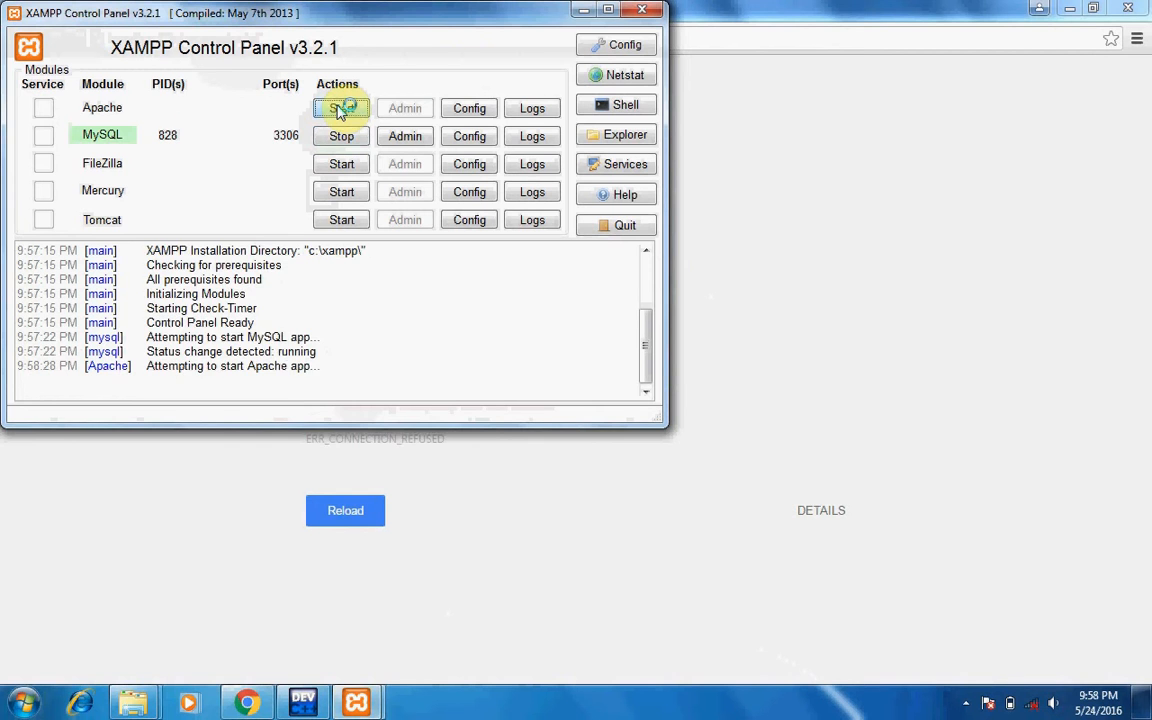
pyautogui.click(587, 13)
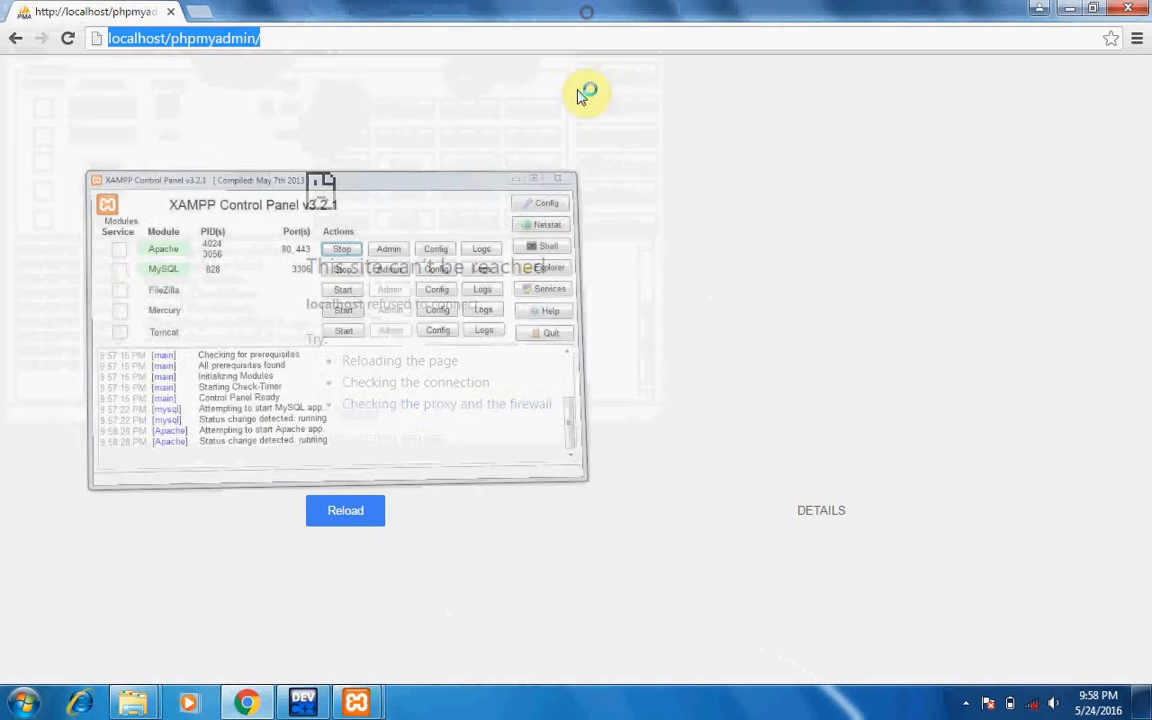
pyautogui.click(364, 47)
pyautogui.press('Return')
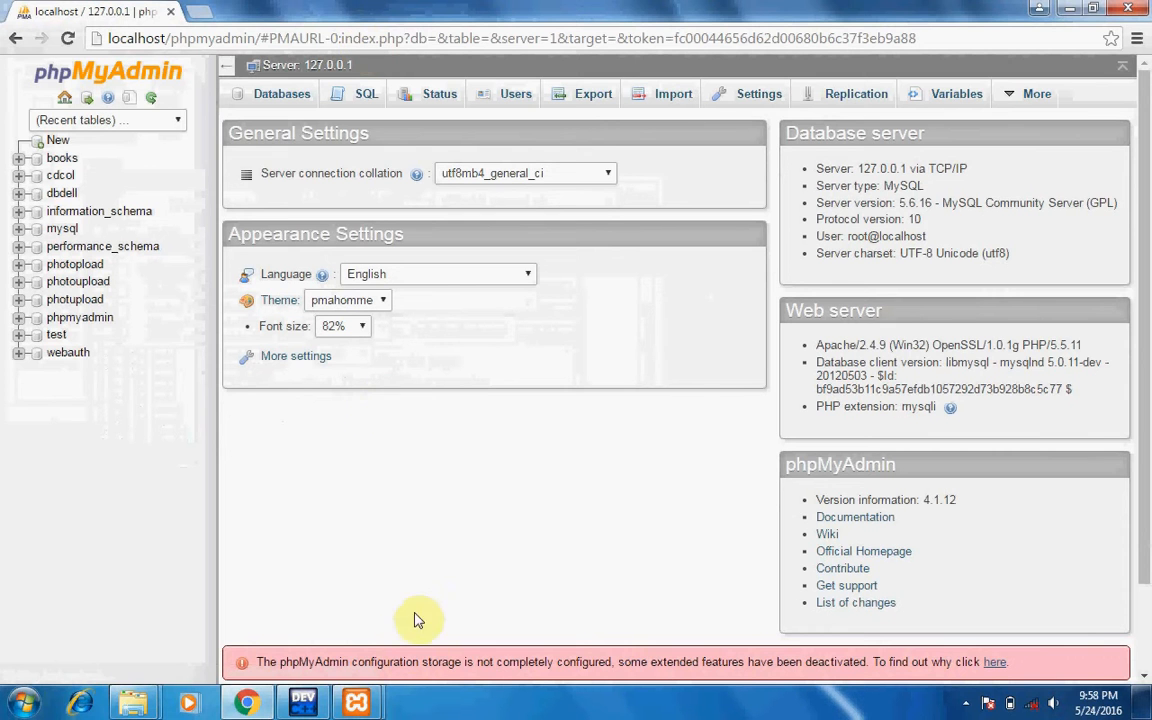
# Check the status of the Apache and MySQL modules in the XAMPP Control Panel, then return to Chrome.
pyautogui.click(356, 702)
pyautogui.click(452, 620)
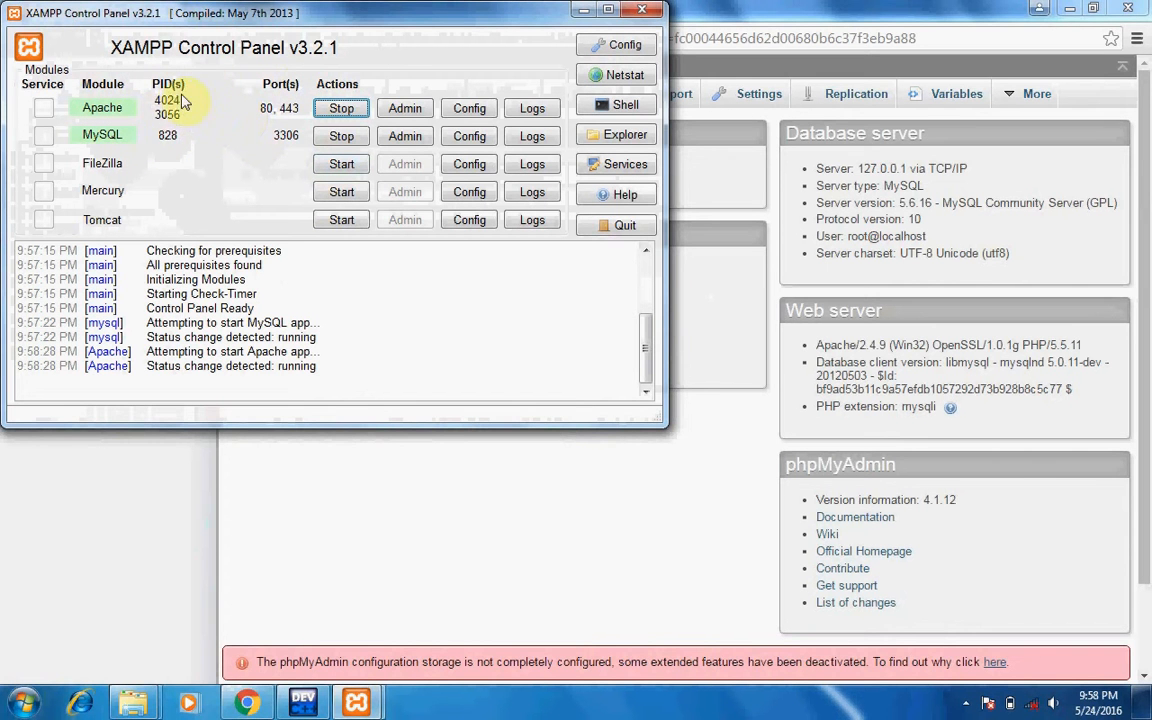
pyautogui.click(586, 9)
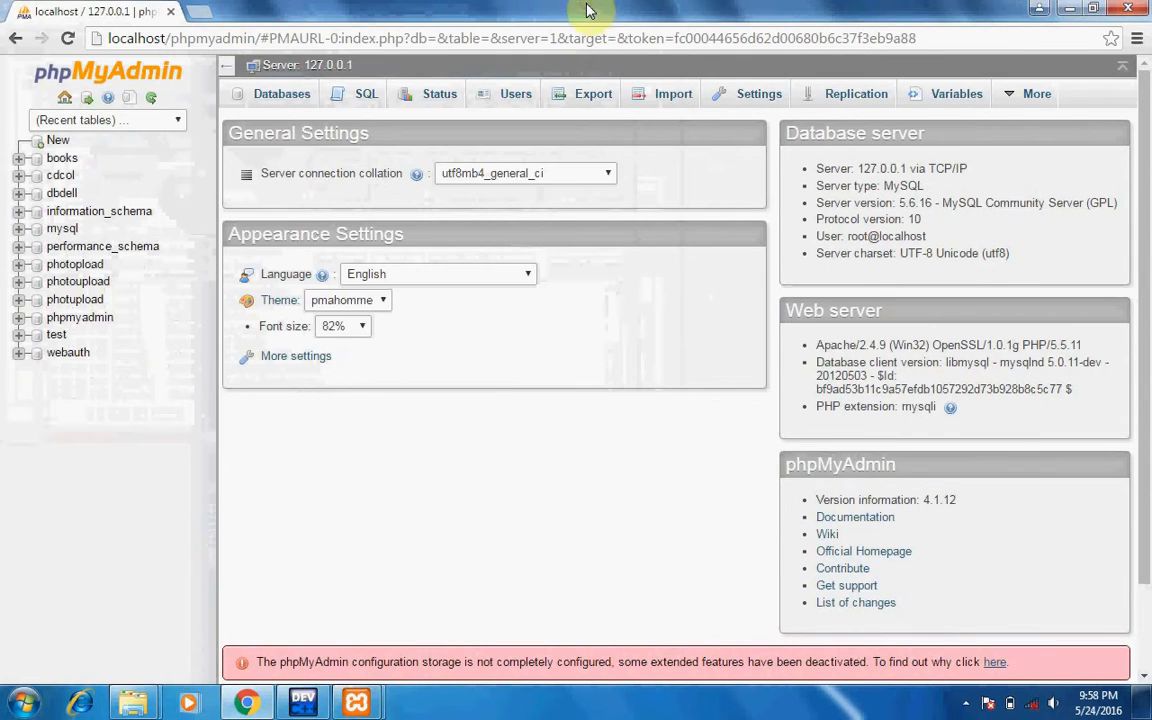
# Enter the address localhost/phpmyadmin afresh and load the phpMyAdmin home page.
pyautogui.click(168, 38)
pyautogui.write('loc')
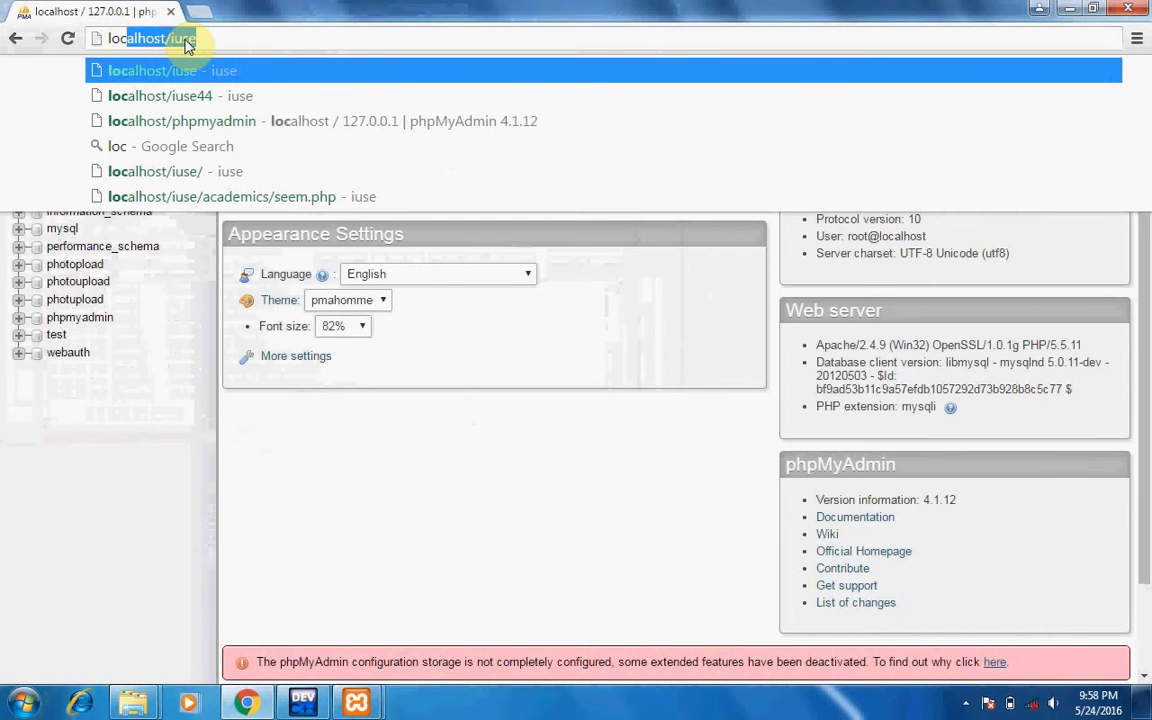
pyautogui.write('alhost/p')
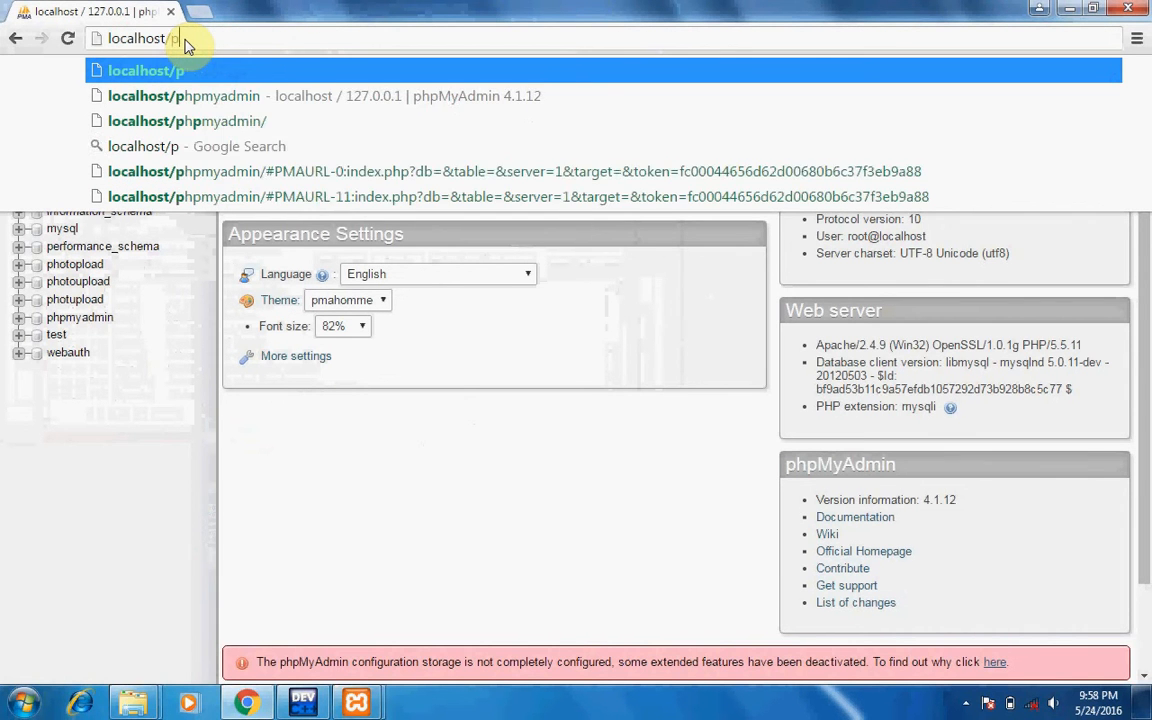
pyautogui.write('hpmyadmin')
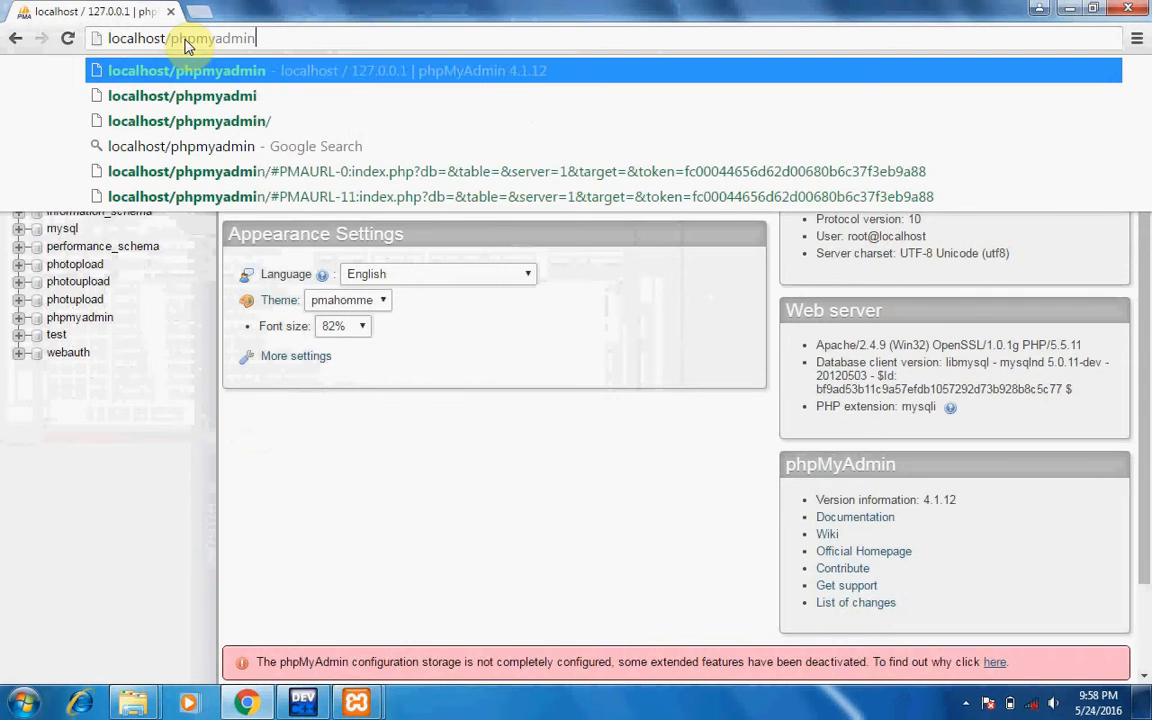
pyautogui.press('Return')
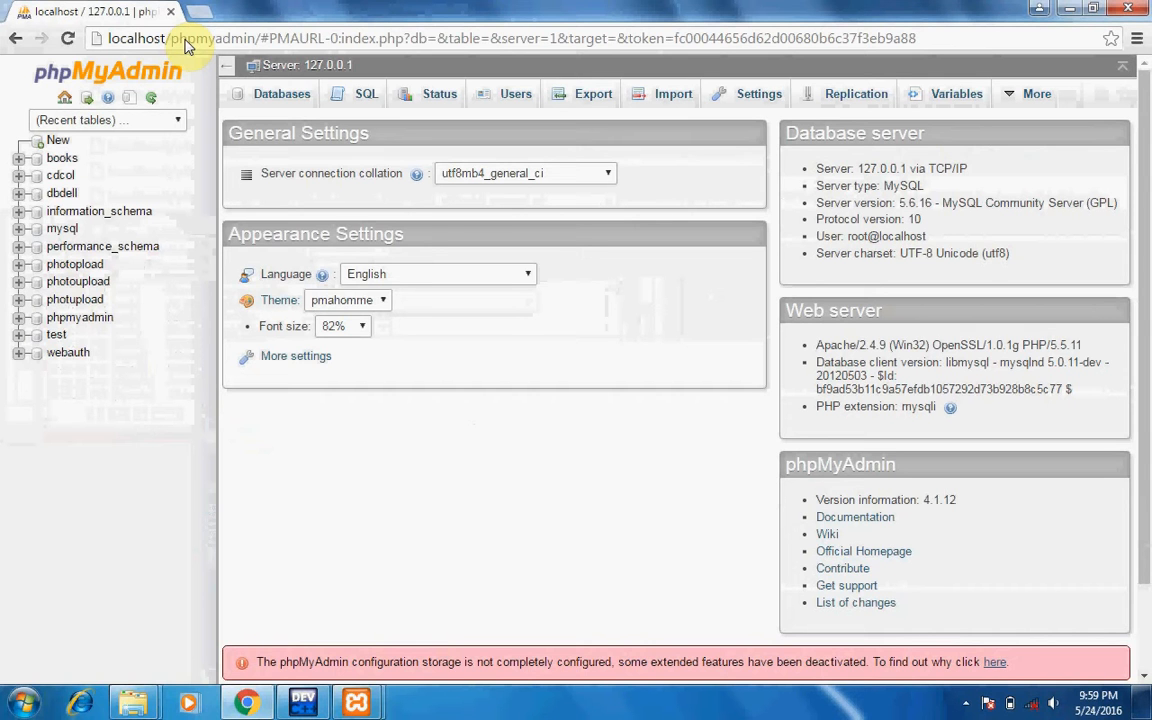
# Create a database named student with the default collation and dismiss the notification.
pyautogui.click(258, 96)
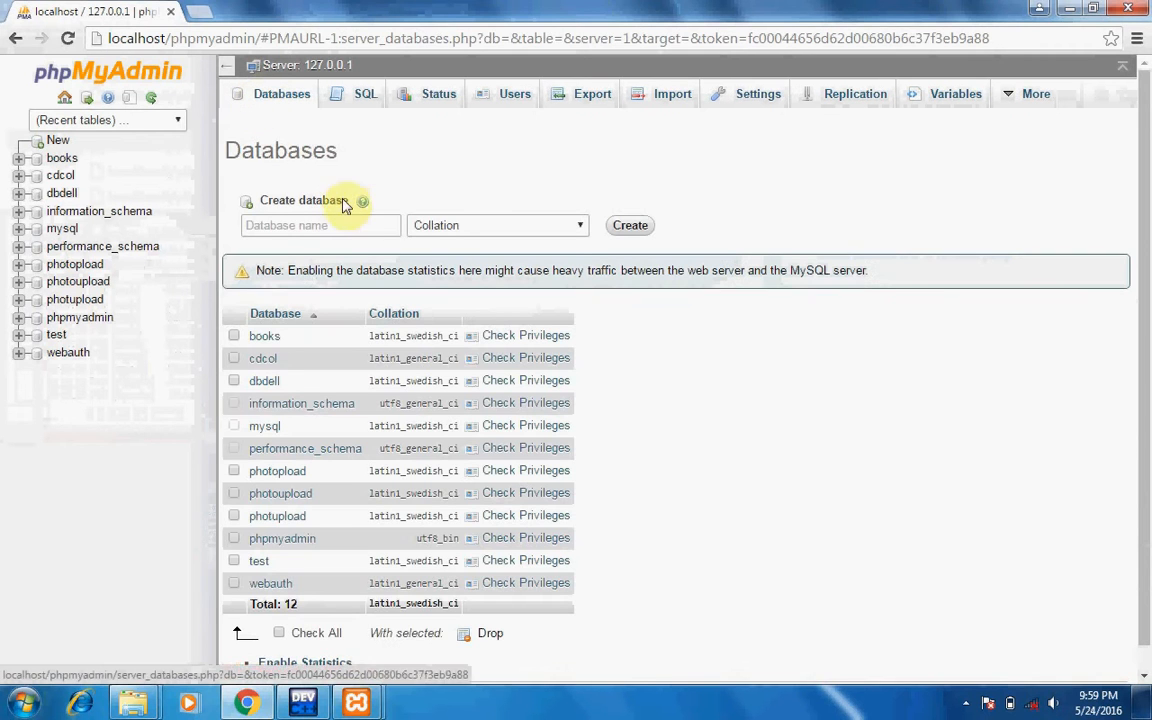
pyautogui.click(344, 225)
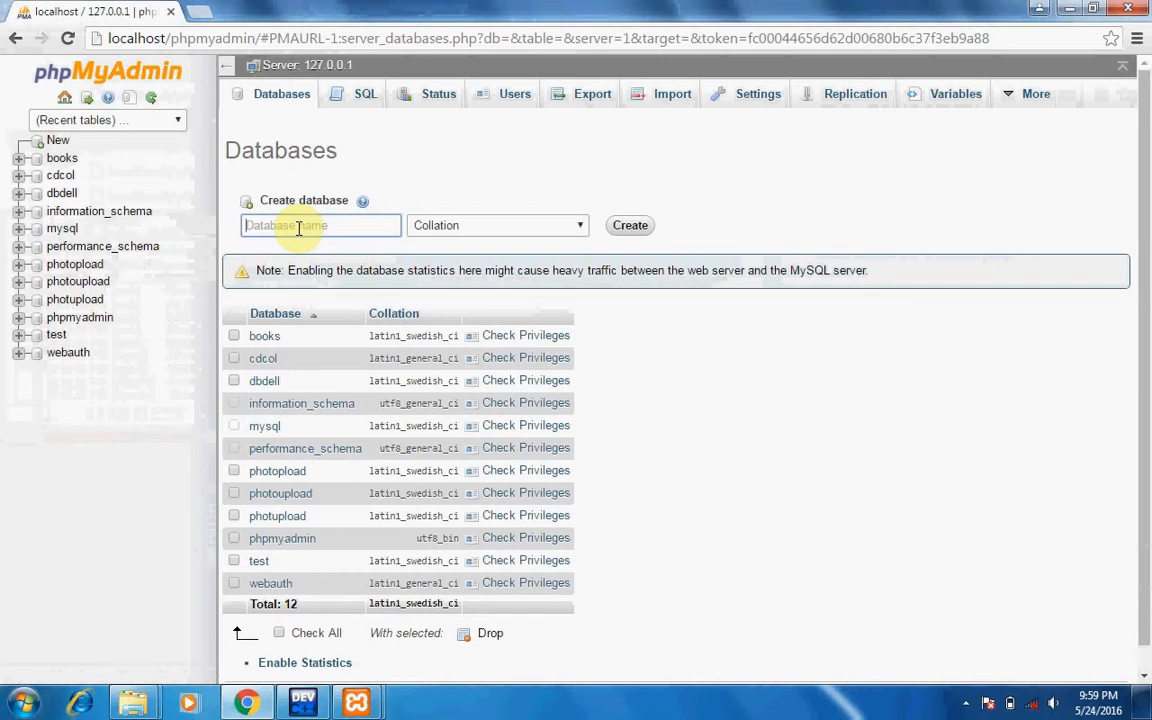
pyautogui.write('S')
pyautogui.press('BackSpace')
pyautogui.write('s')
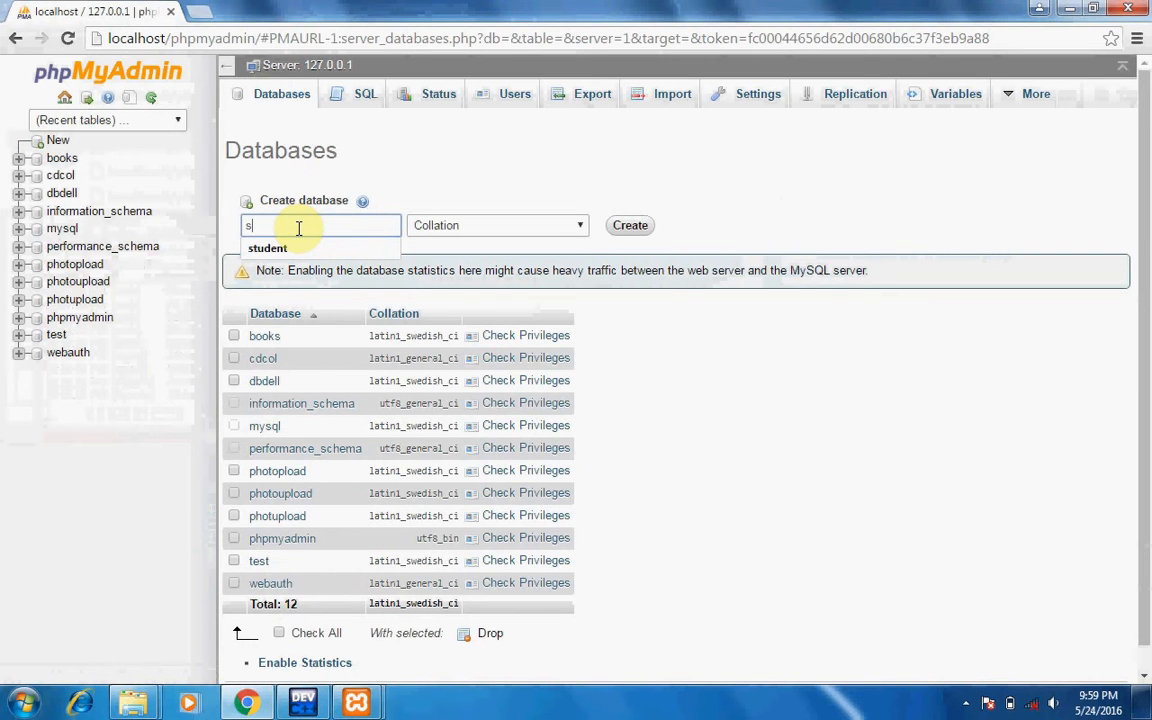
pyautogui.write('tudent')
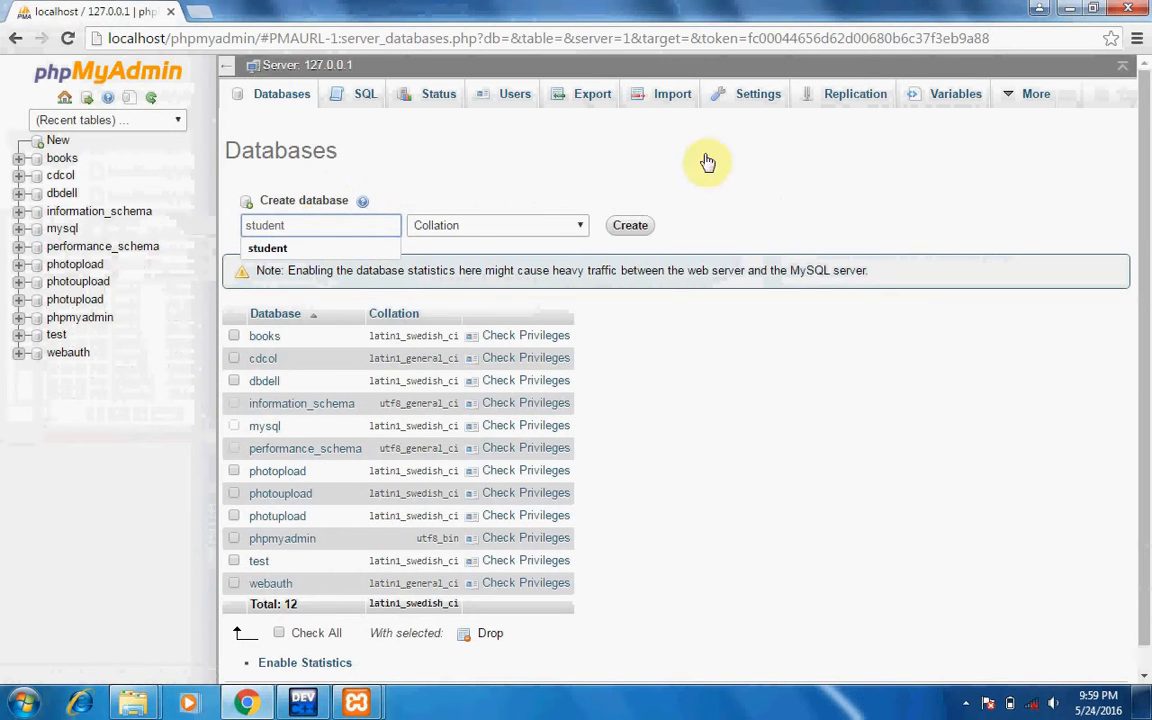
pyautogui.click(629, 228)
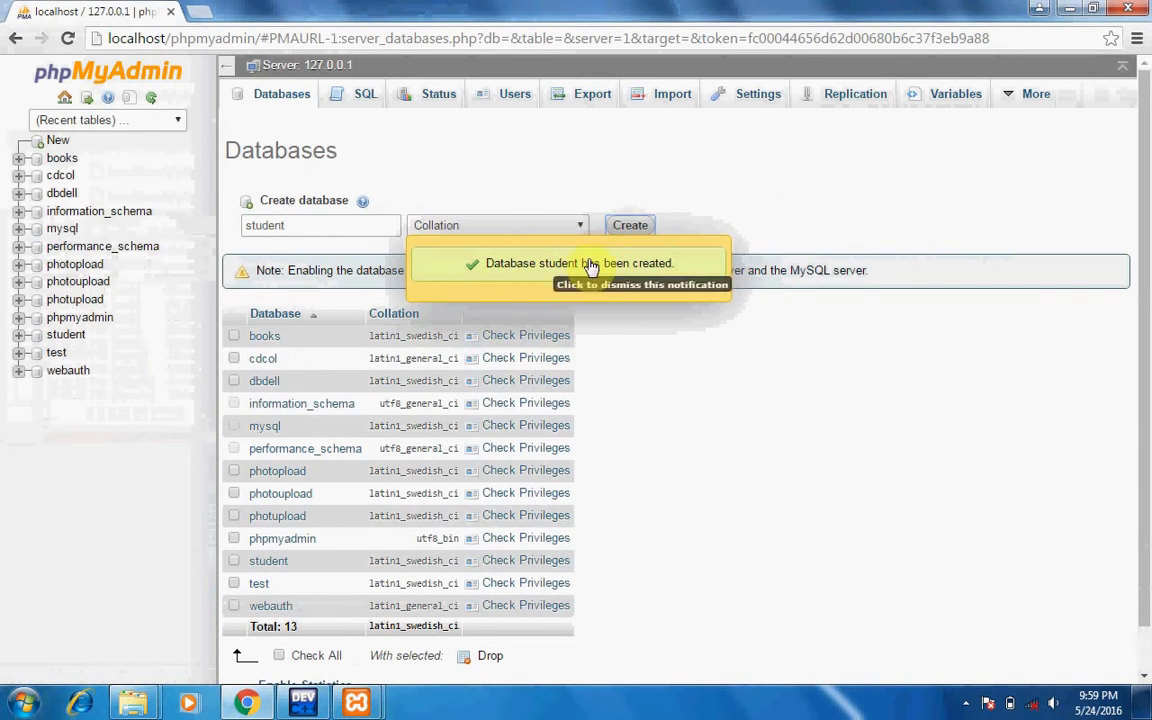
pyautogui.click(596, 263)
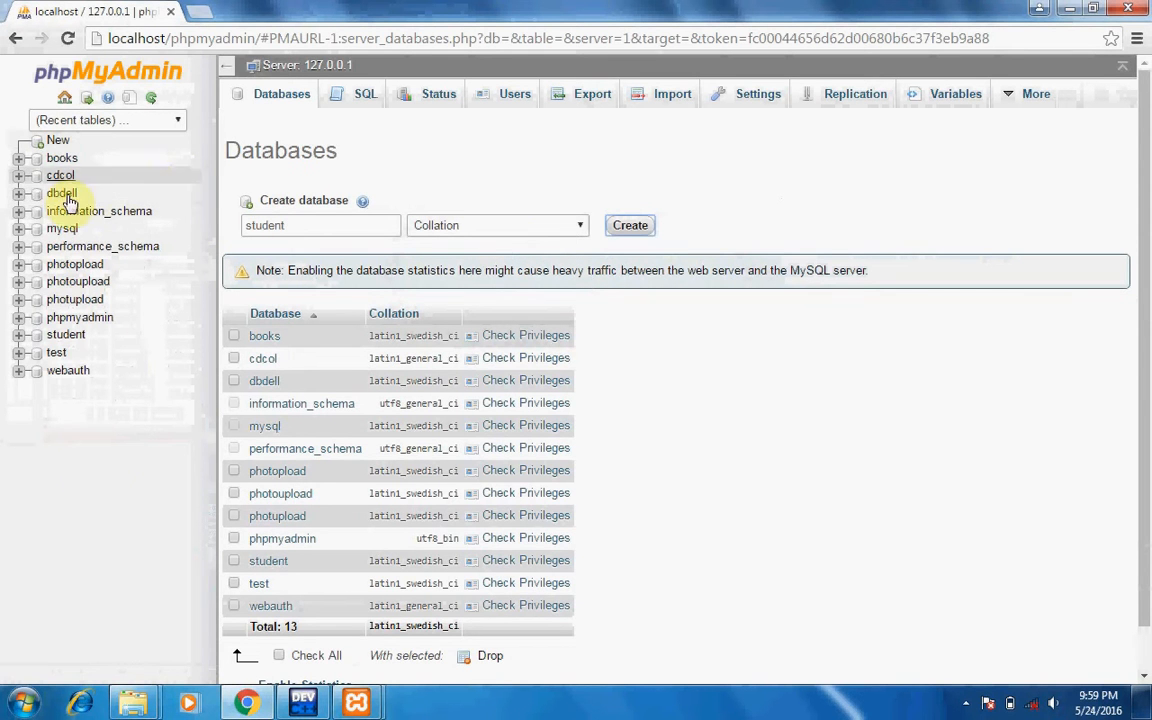
# In the student database, set up a new table named result with 3 columns.
pyautogui.click(64, 340)
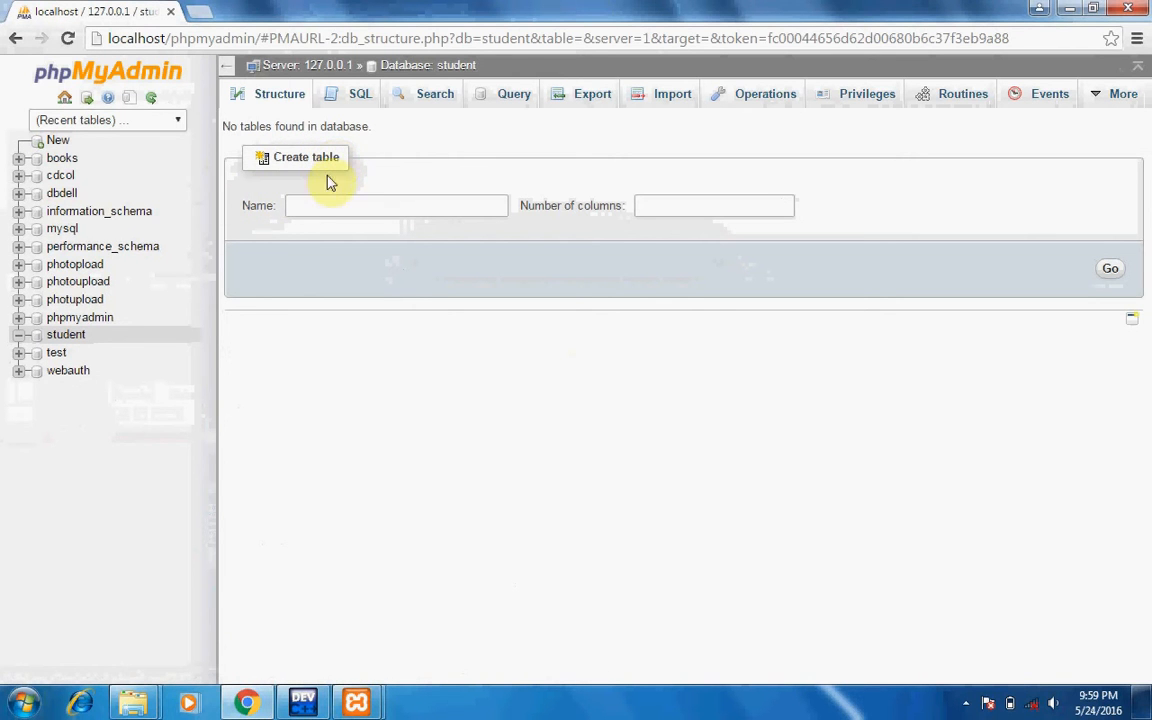
pyautogui.click(311, 206)
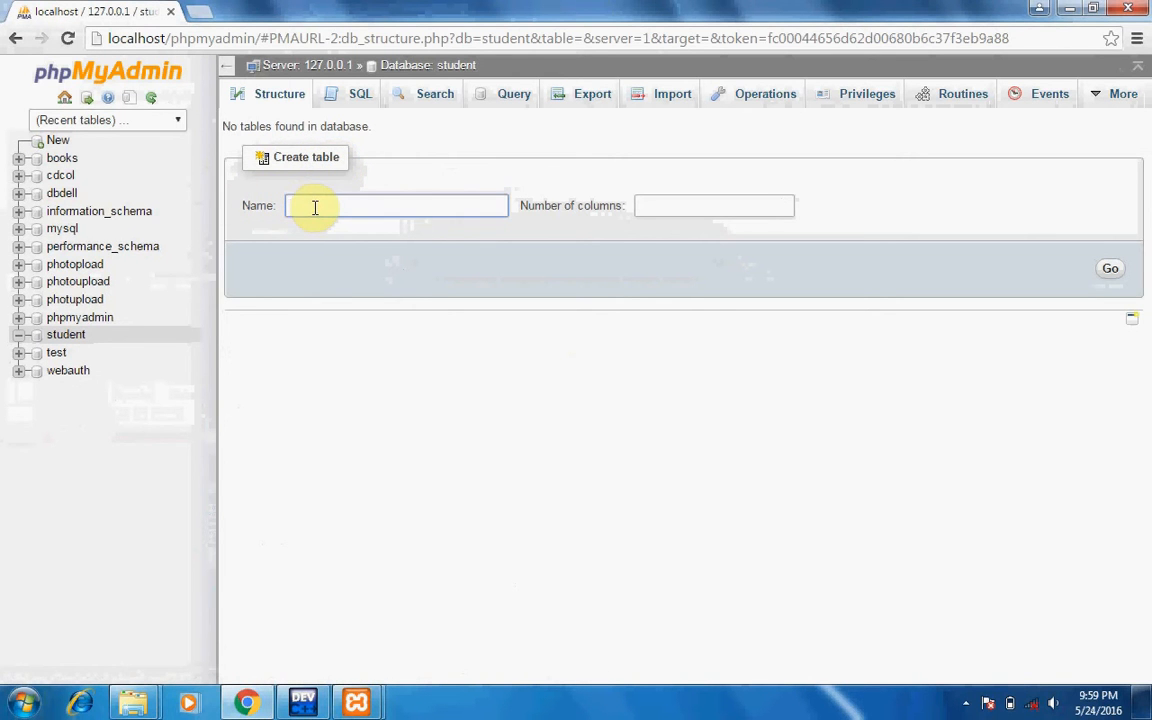
pyautogui.write('resul')
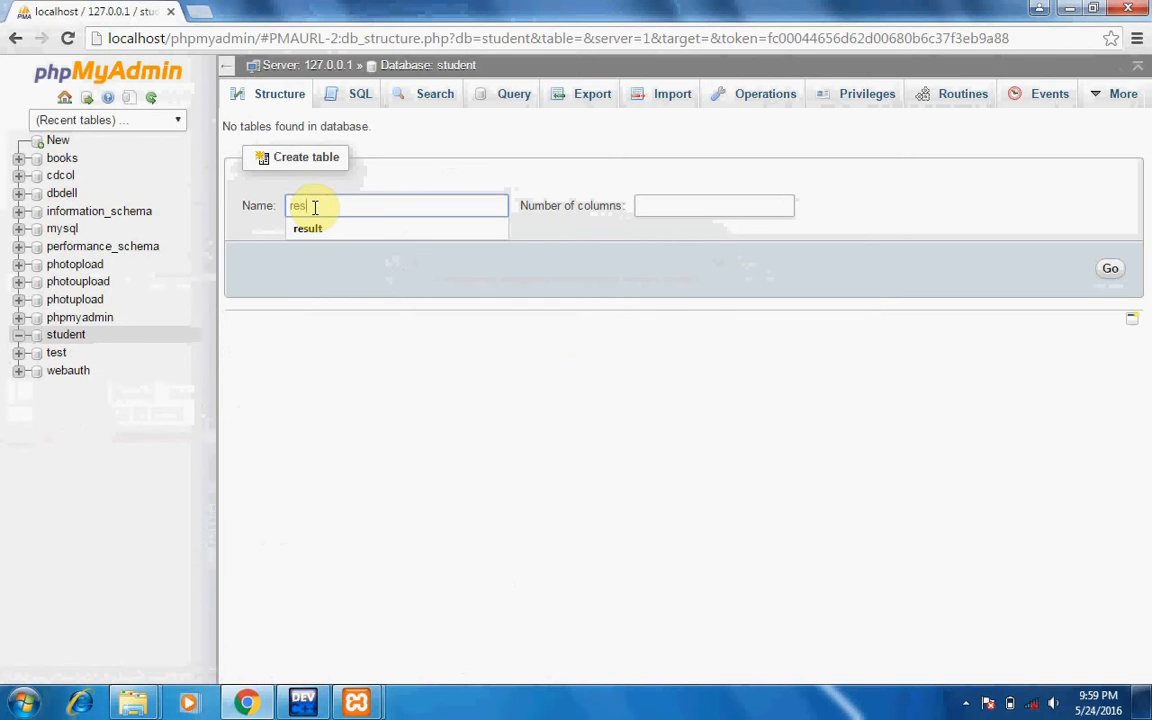
pyautogui.write('t')
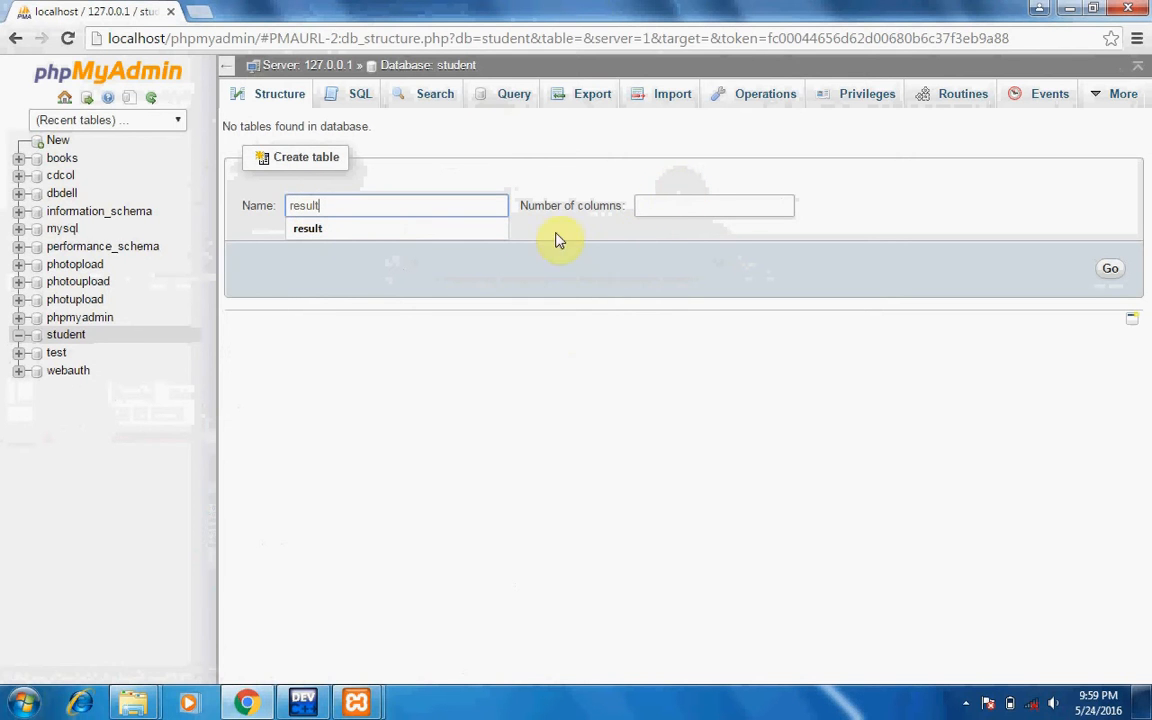
pyautogui.click(650, 208)
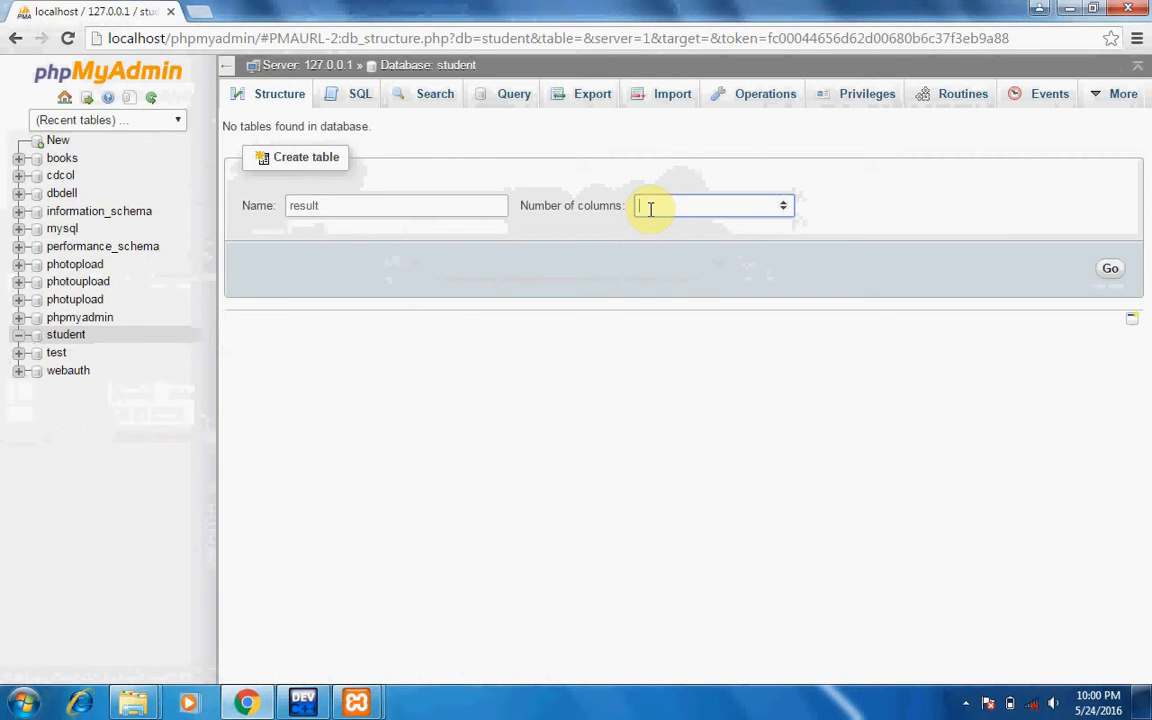
pyautogui.write('3')
pyautogui.click(1108, 274)
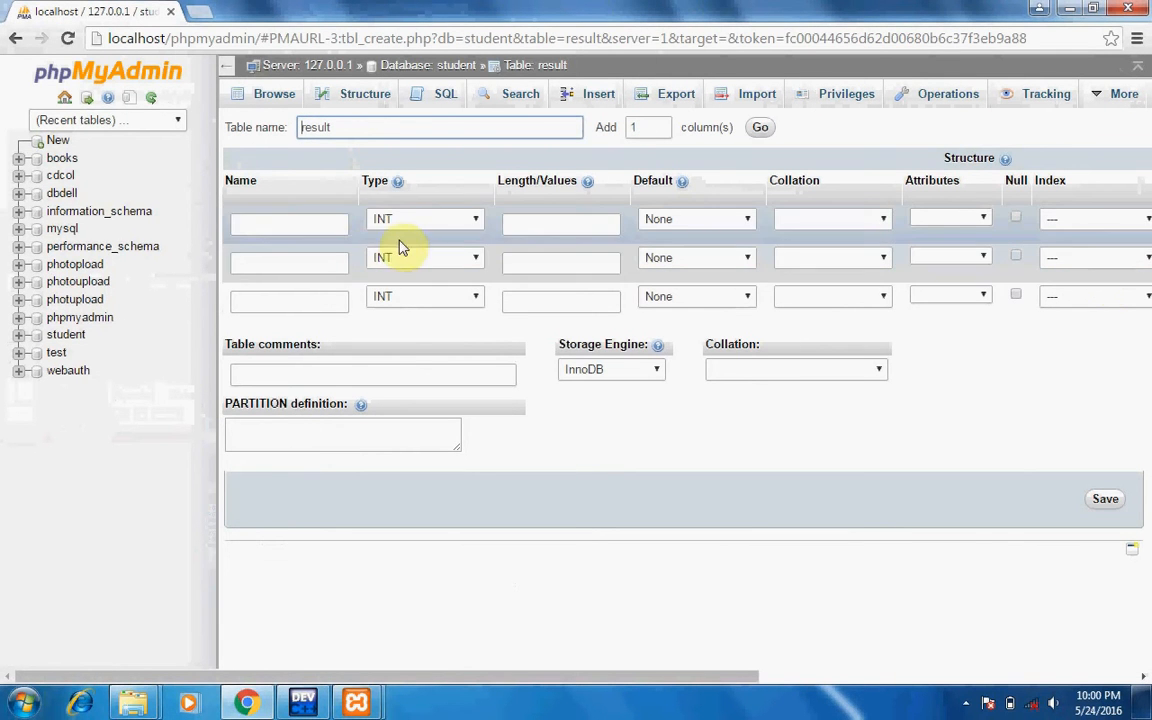
# Define the first column of the result table as id, type INT, length 200.
pyautogui.click(325, 222)
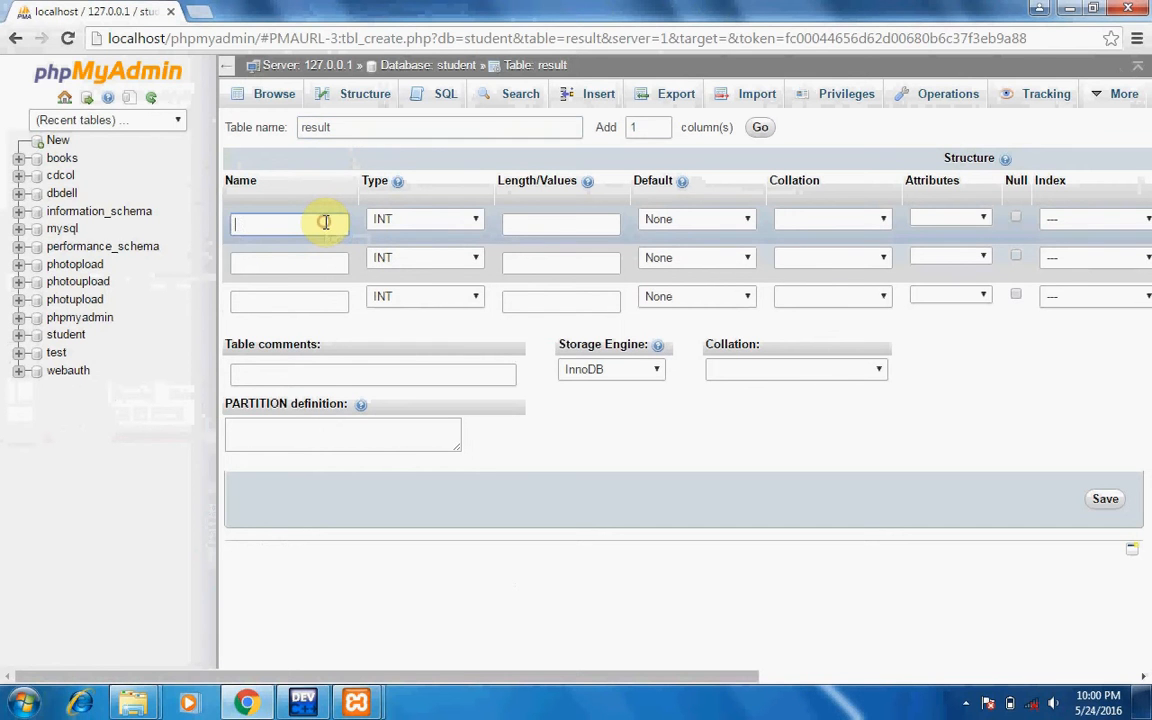
pyautogui.write('id')
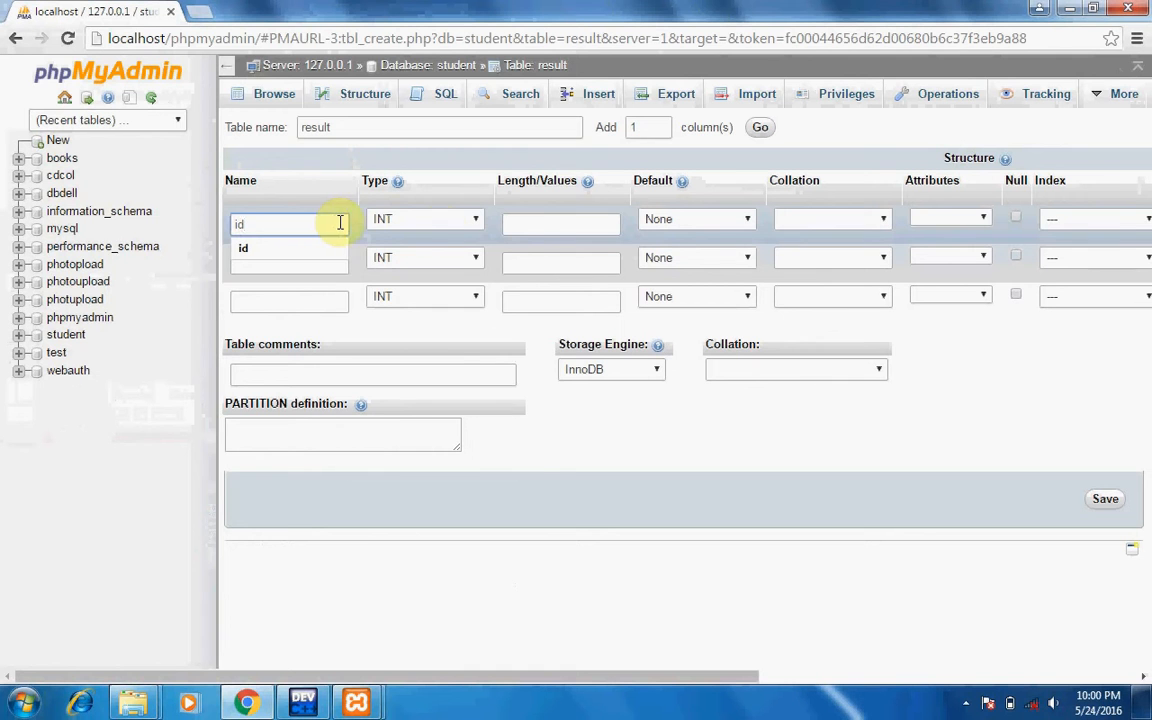
pyautogui.click(437, 220)
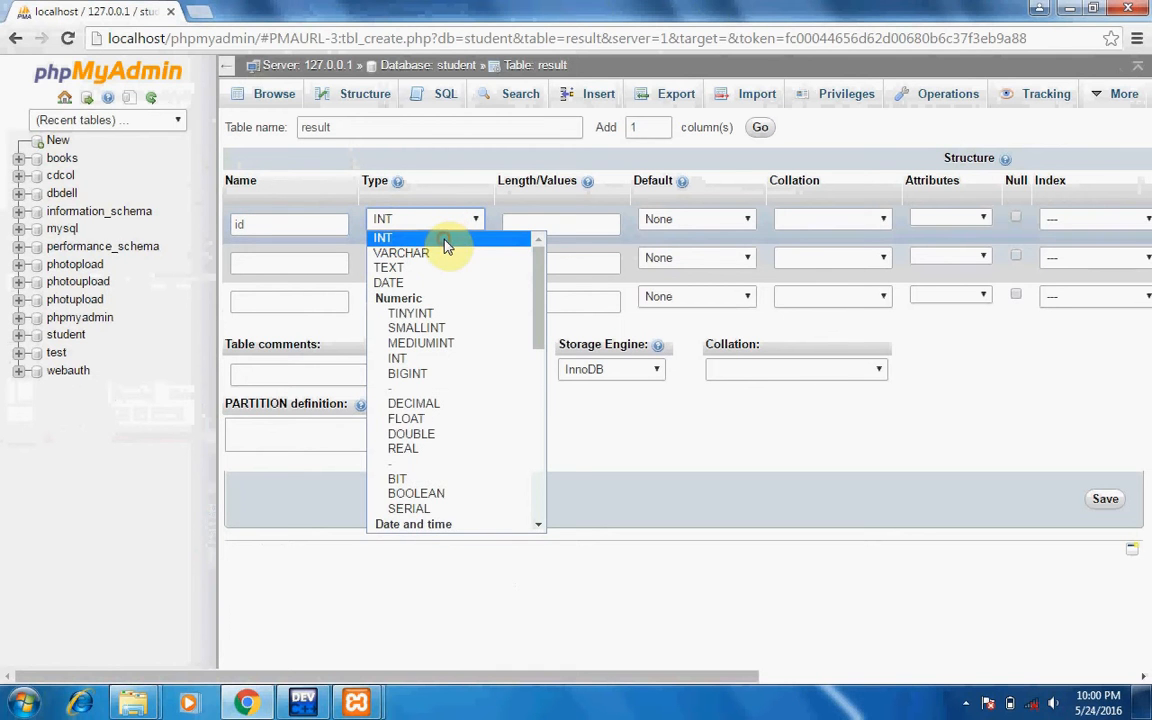
pyautogui.click(442, 240)
pyautogui.click(565, 228)
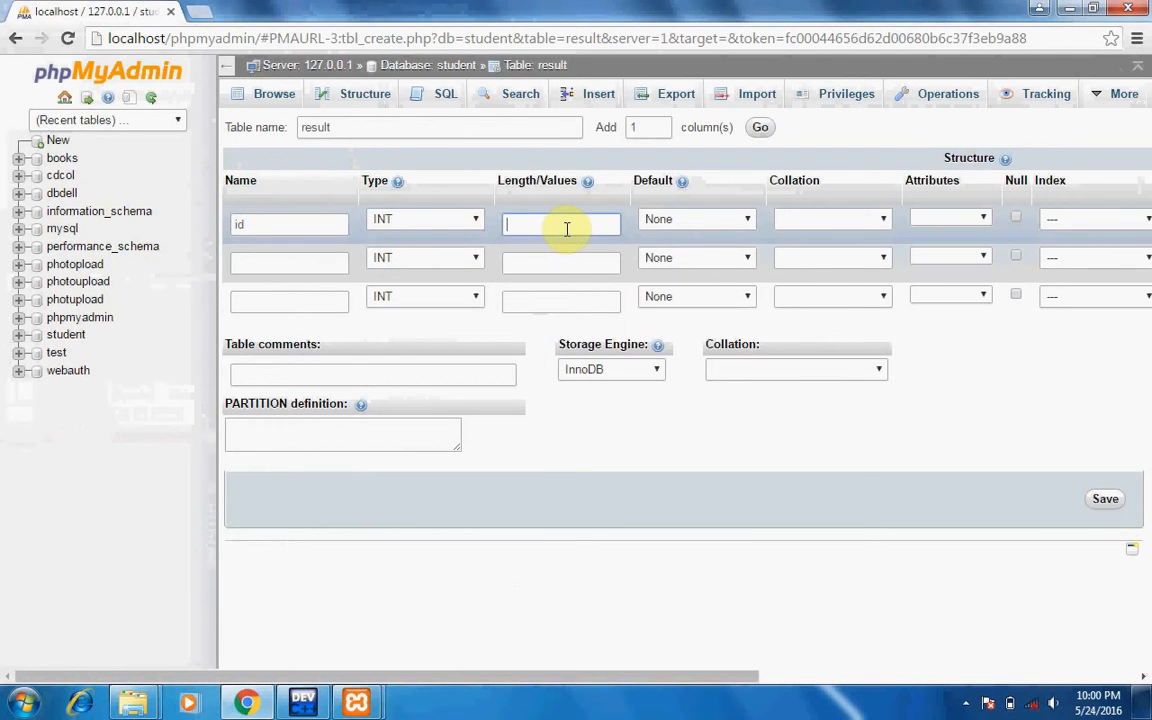
pyautogui.write('200')
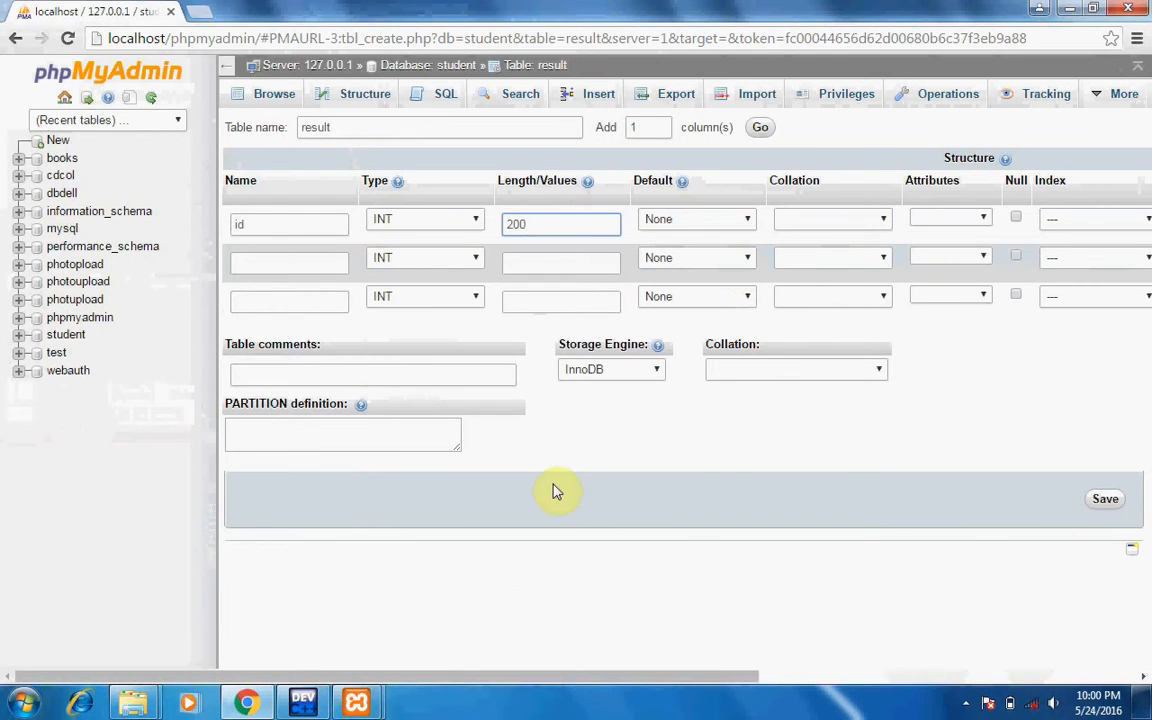
# Define the second column of the result table as rollno, type INT, length 200.
pyautogui.click(327, 271)
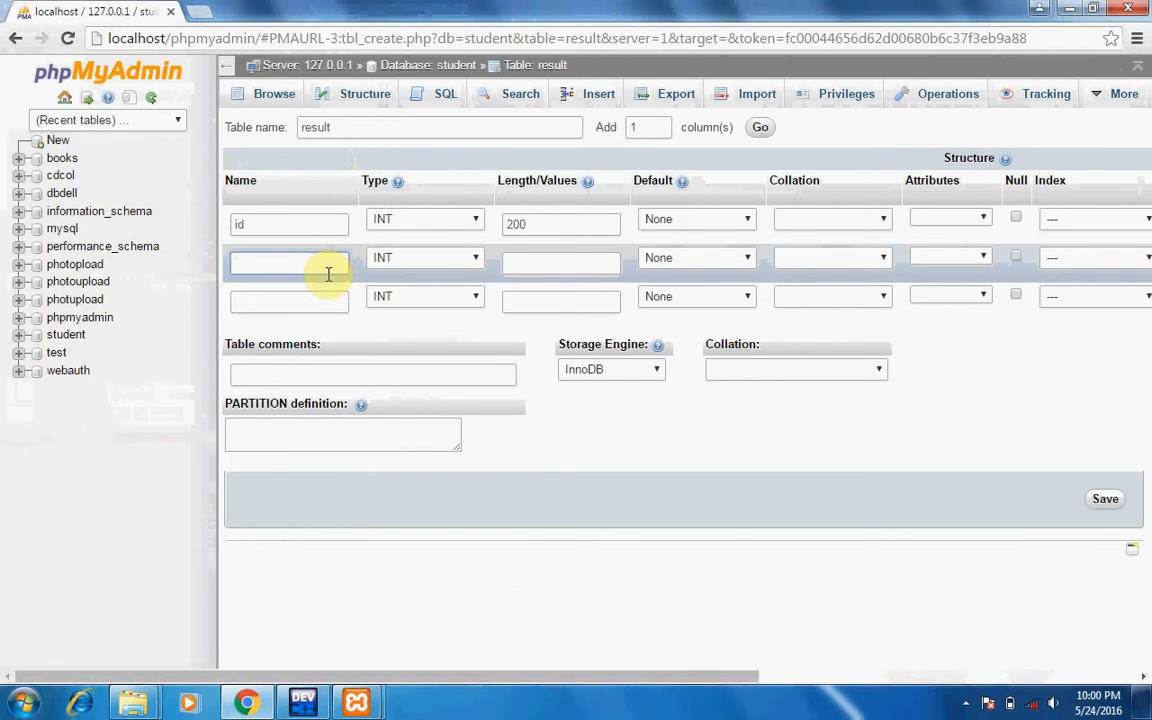
pyautogui.write('rollno')
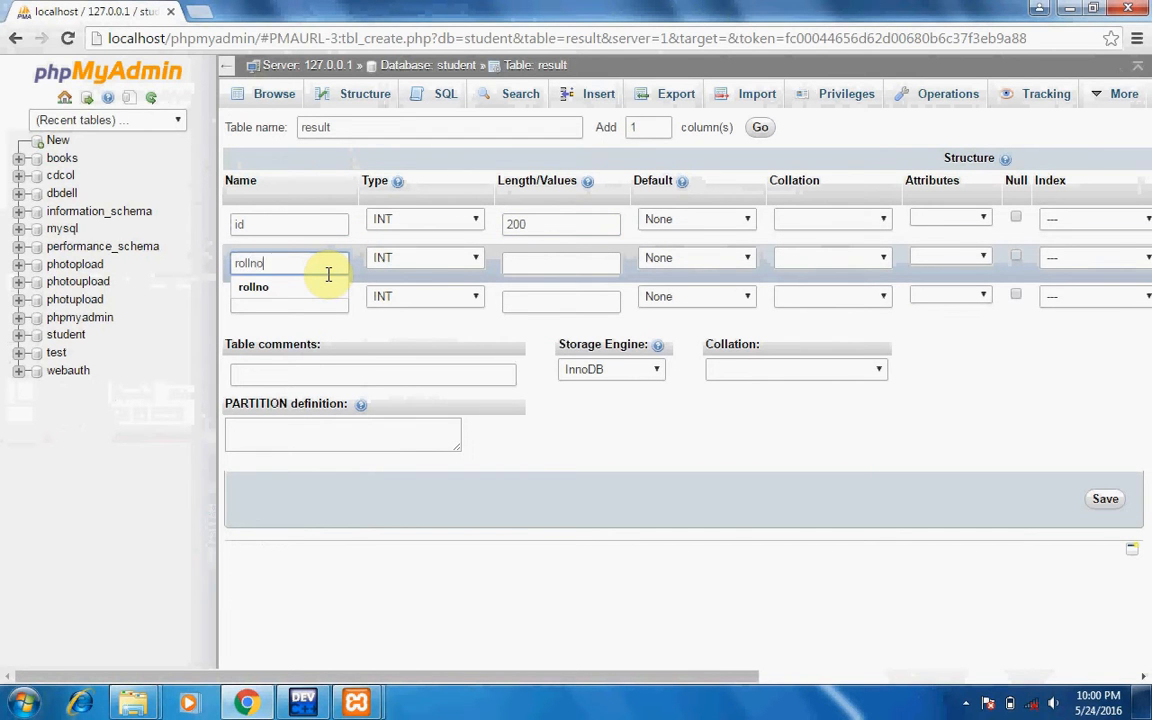
pyautogui.click(408, 259)
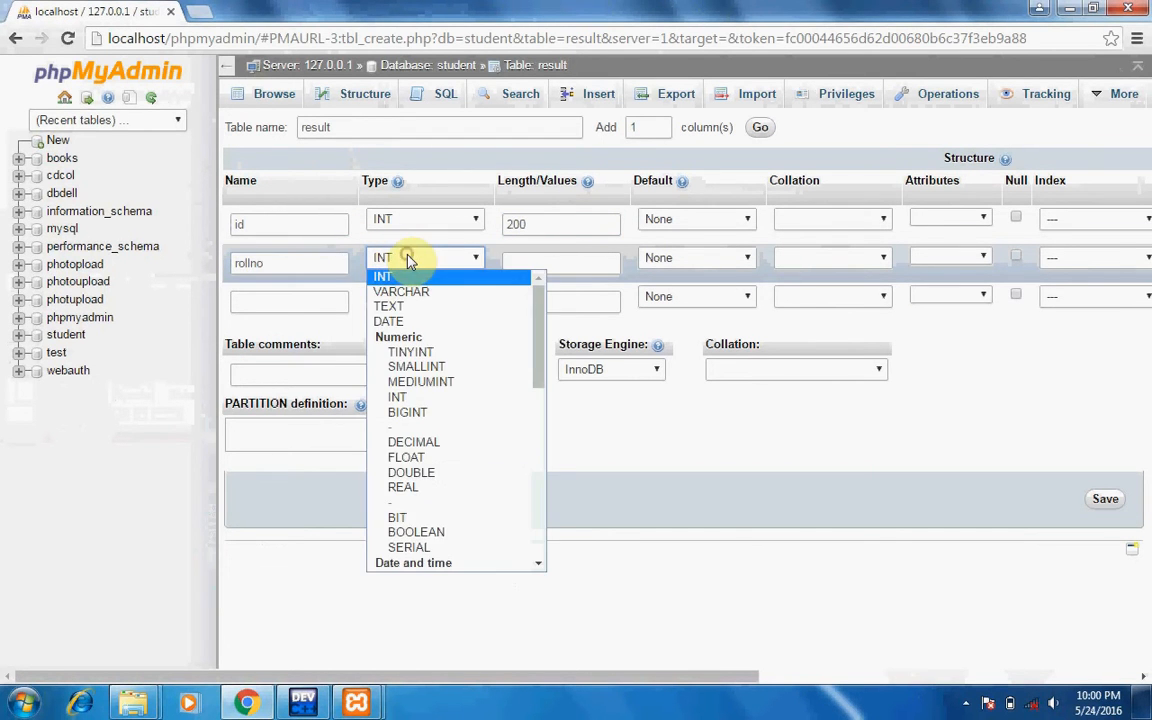
pyautogui.click(395, 277)
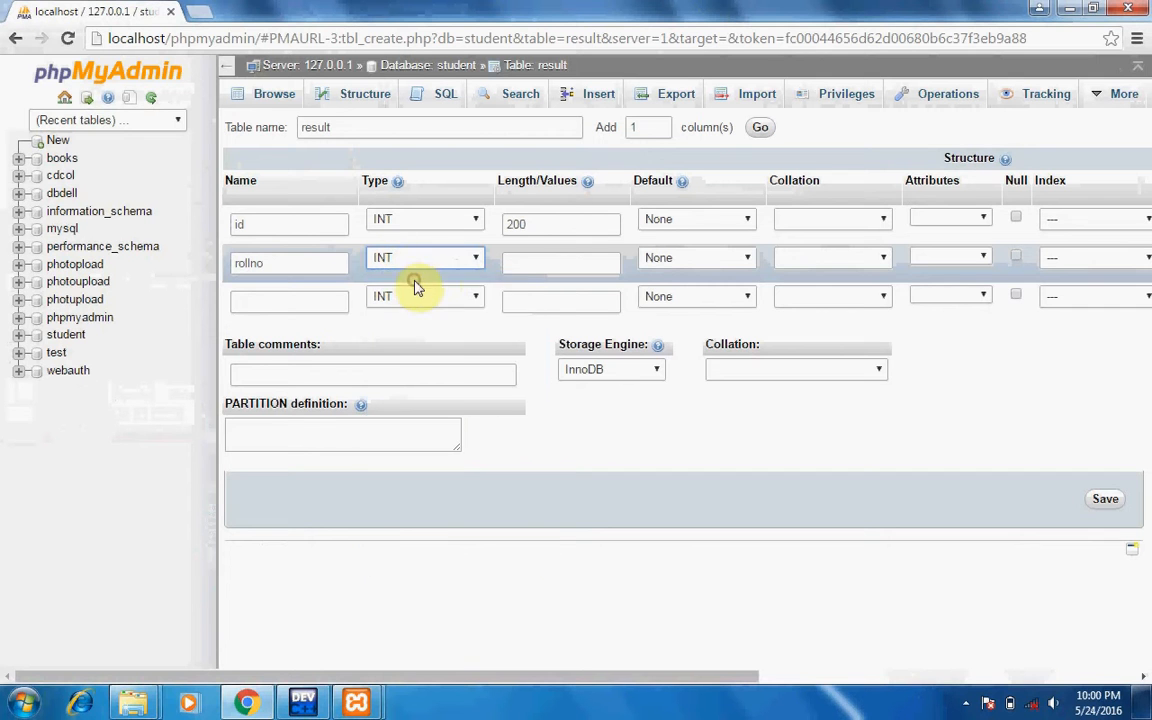
pyautogui.click(519, 261)
pyautogui.write('200')
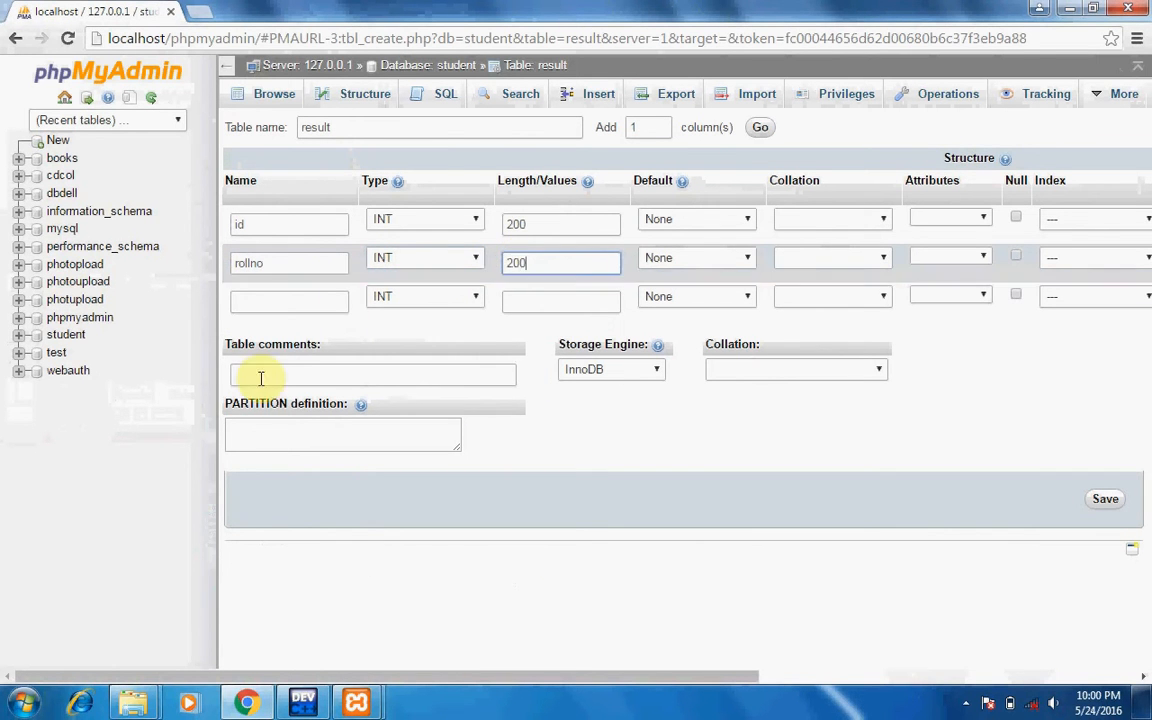
# Define the third column of the result table as marks, type INT, length 200.
pyautogui.click(264, 302)
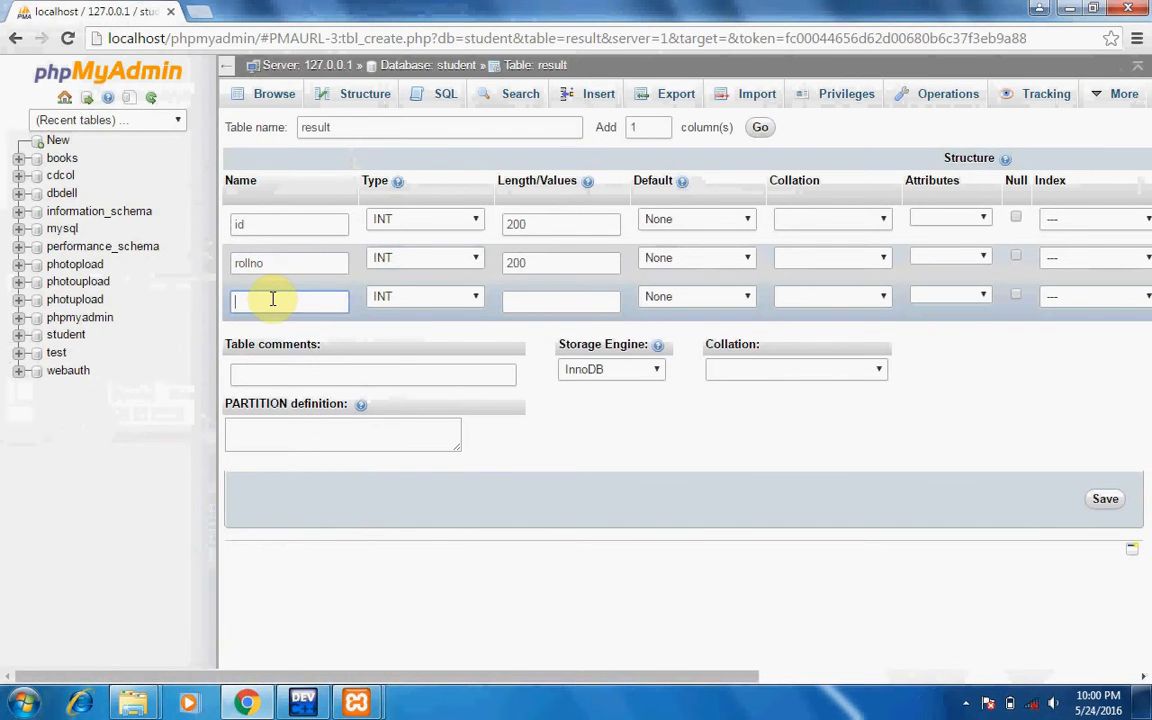
pyautogui.write('marks')
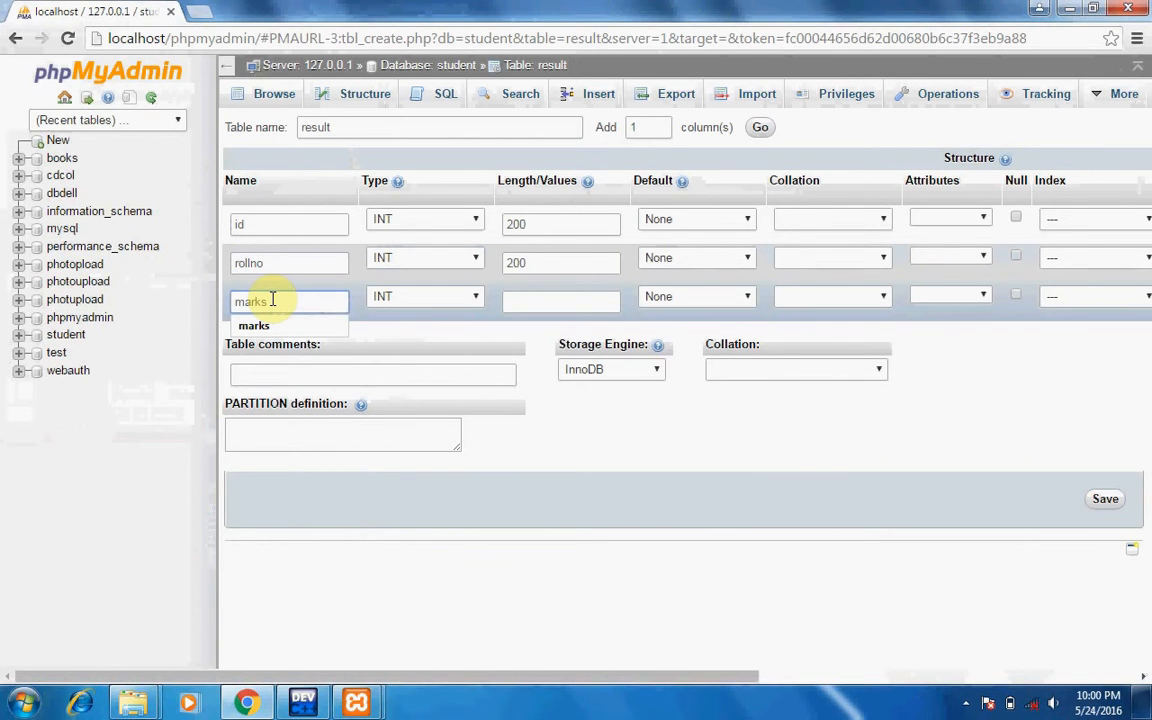
pyautogui.click(420, 298)
pyautogui.click(422, 315)
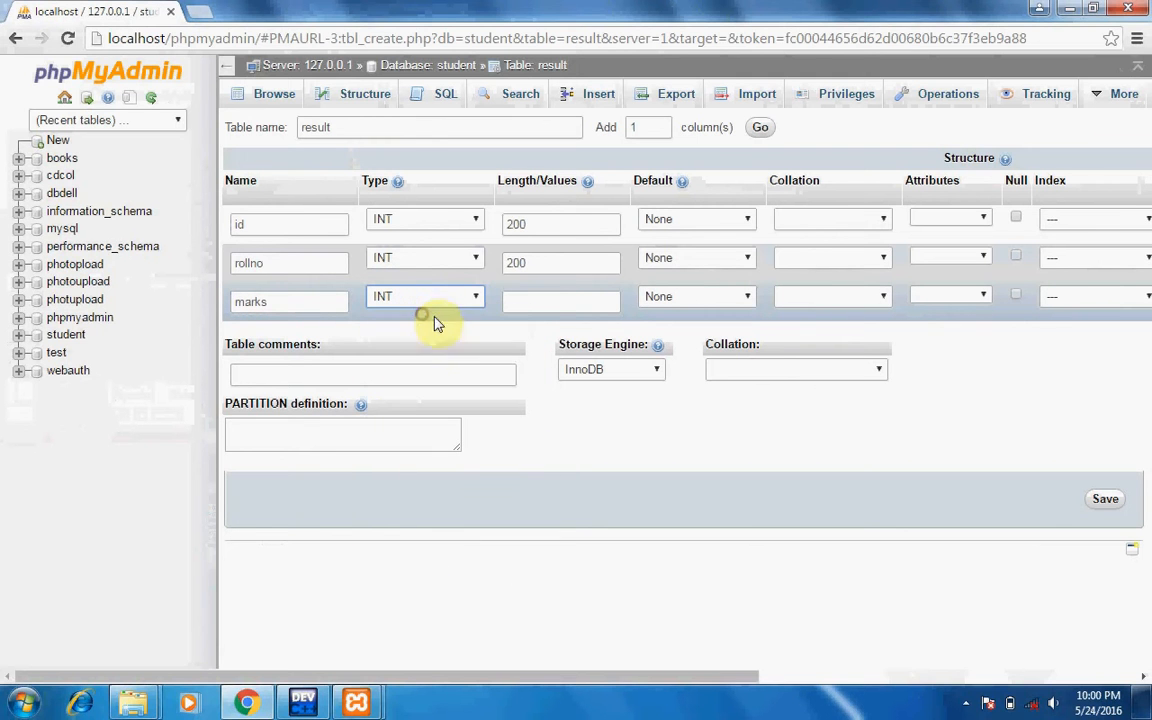
pyautogui.click(537, 298)
pyautogui.write('200')
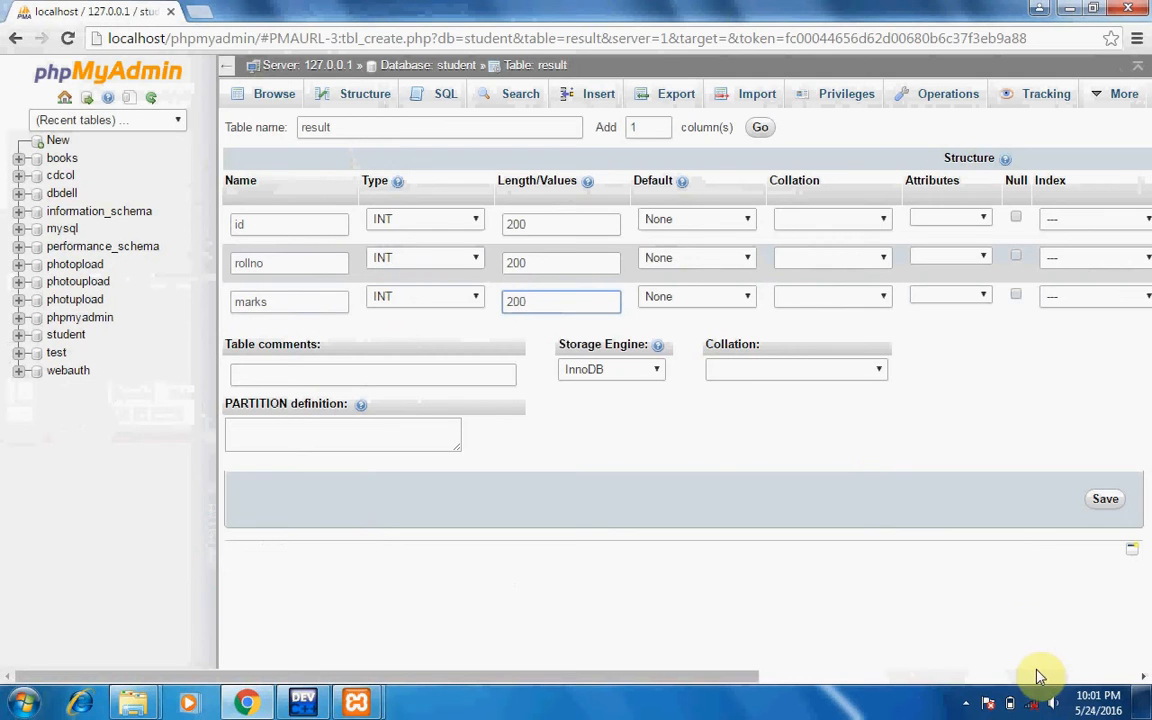
# Enable auto-increment for the id column and save the new result table.
pyautogui.doubleClick(259, 232)
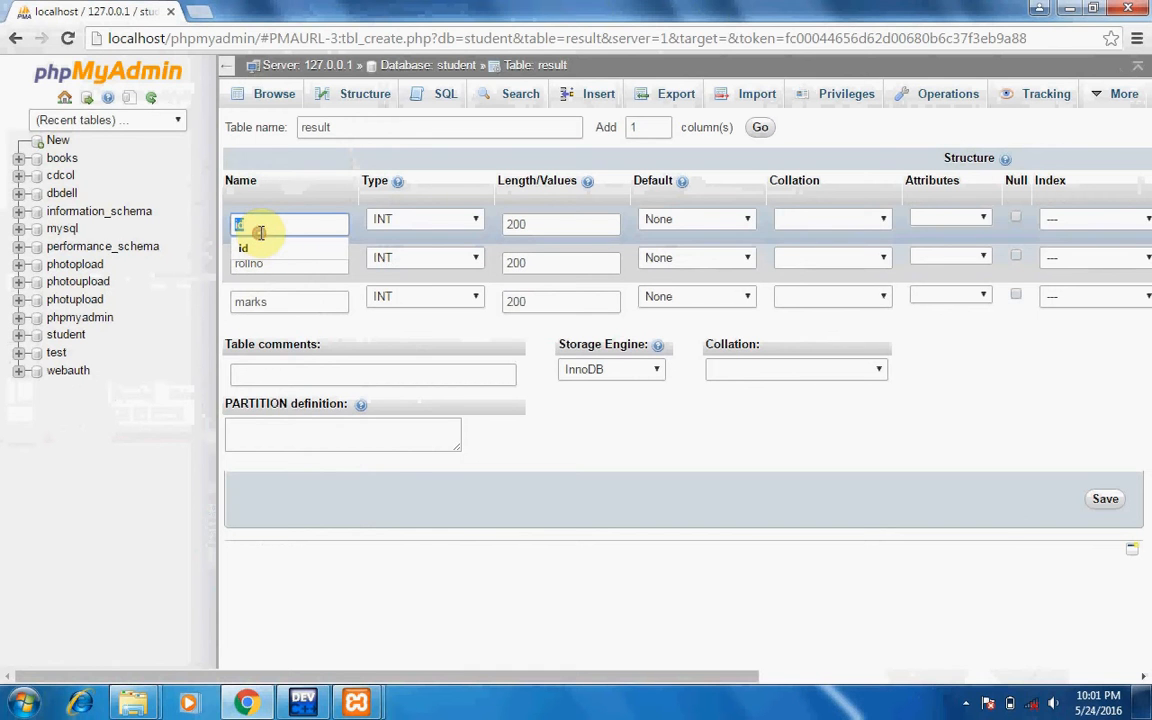
pyautogui.click(913, 678)
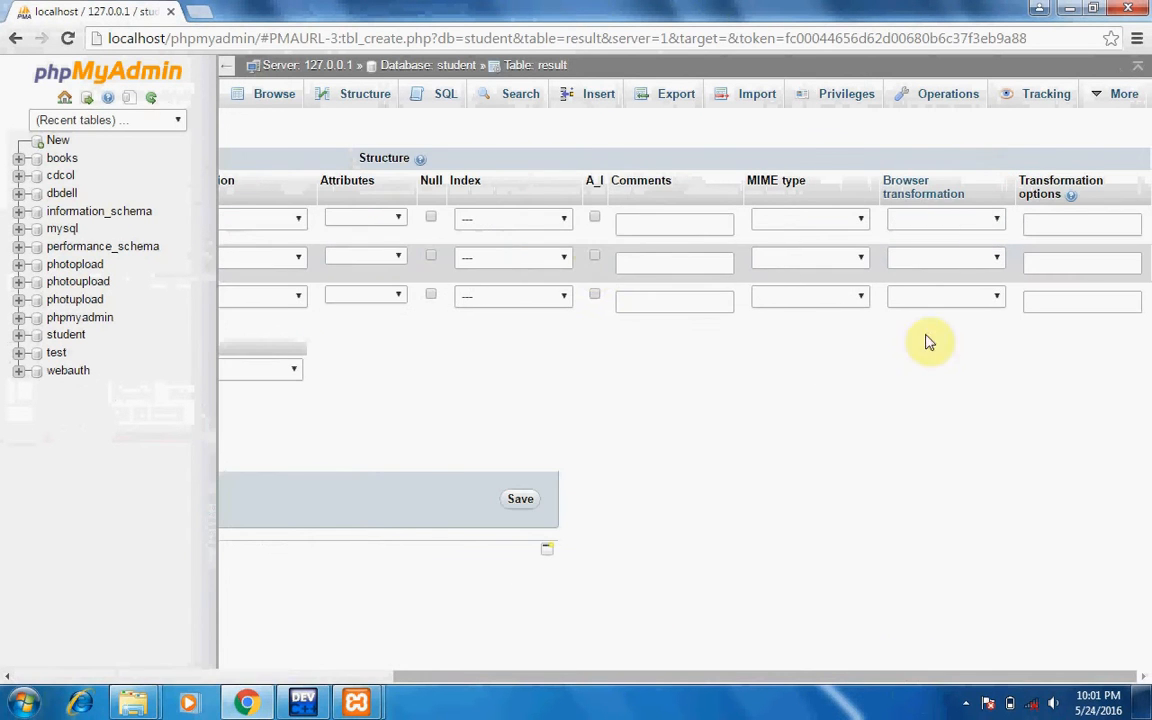
pyautogui.click(596, 219)
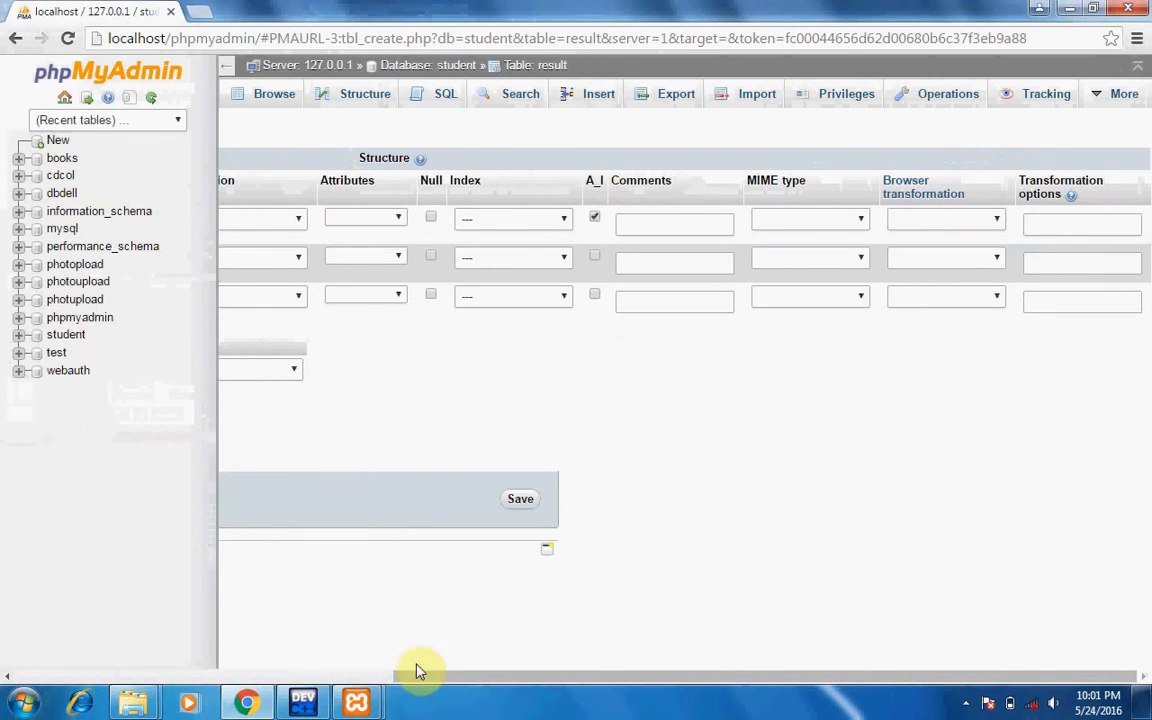
pyautogui.click(342, 676)
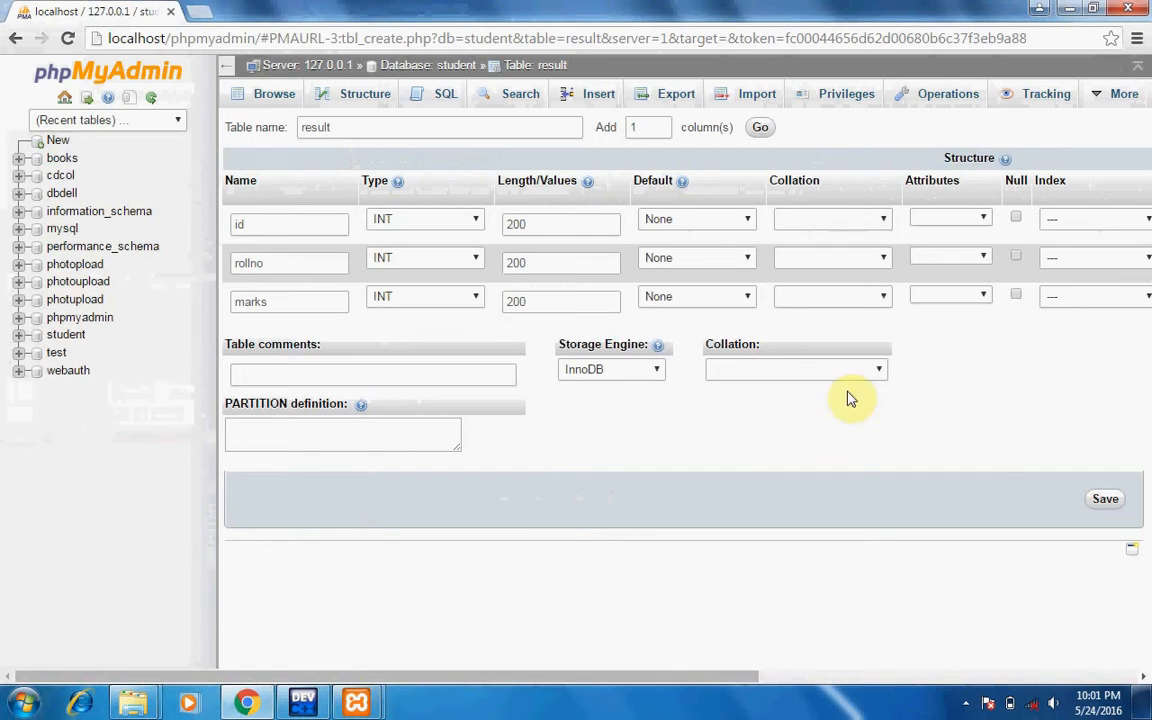
pyautogui.click(1102, 506)
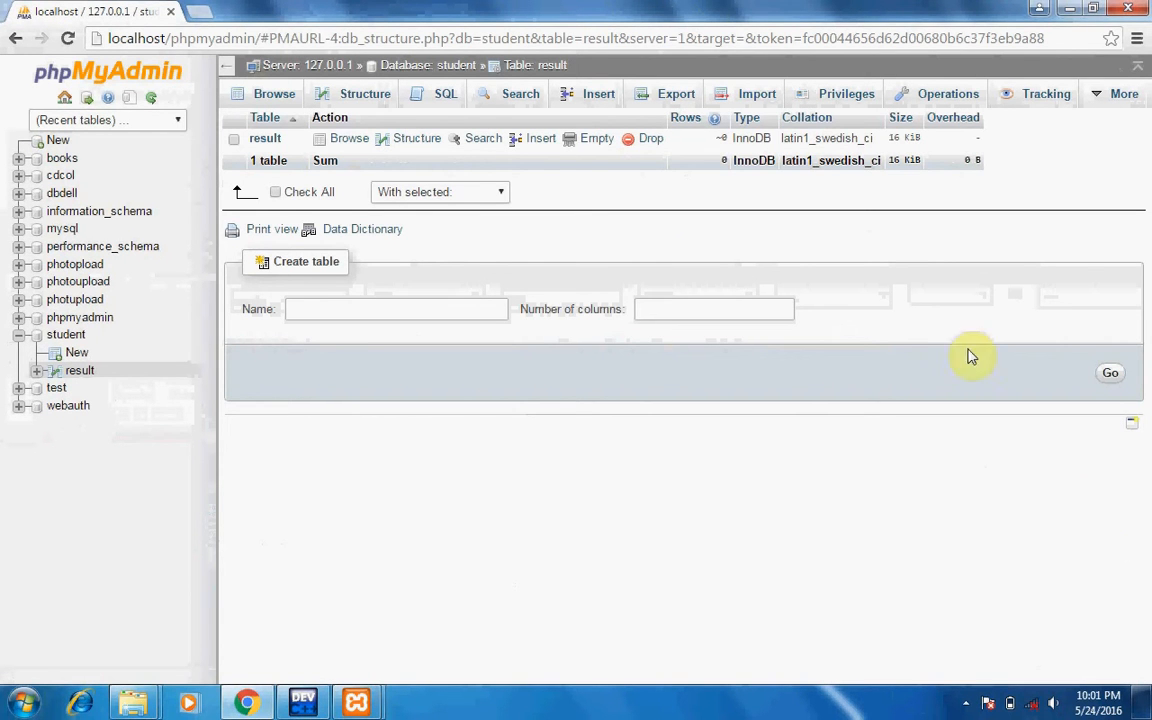
# Insert a row with rollno 301 and marks 60 into the result table, leaving id empty, and browse the table's rows.
pyautogui.click(66, 100)
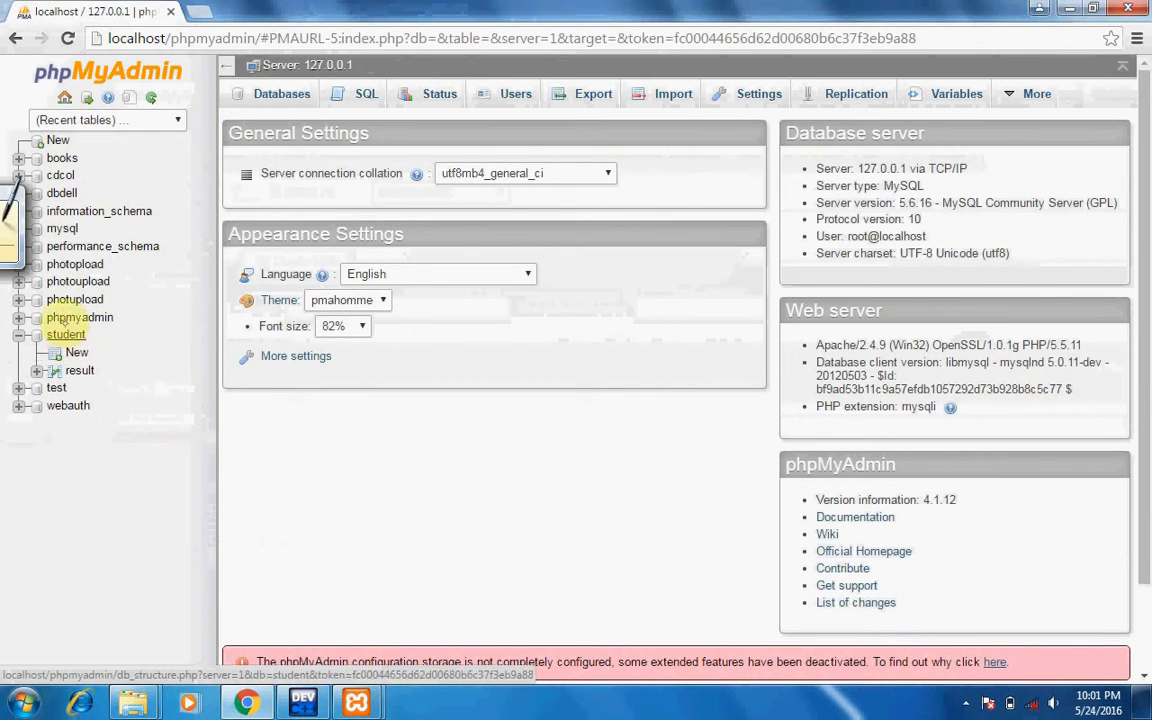
pyautogui.click(75, 376)
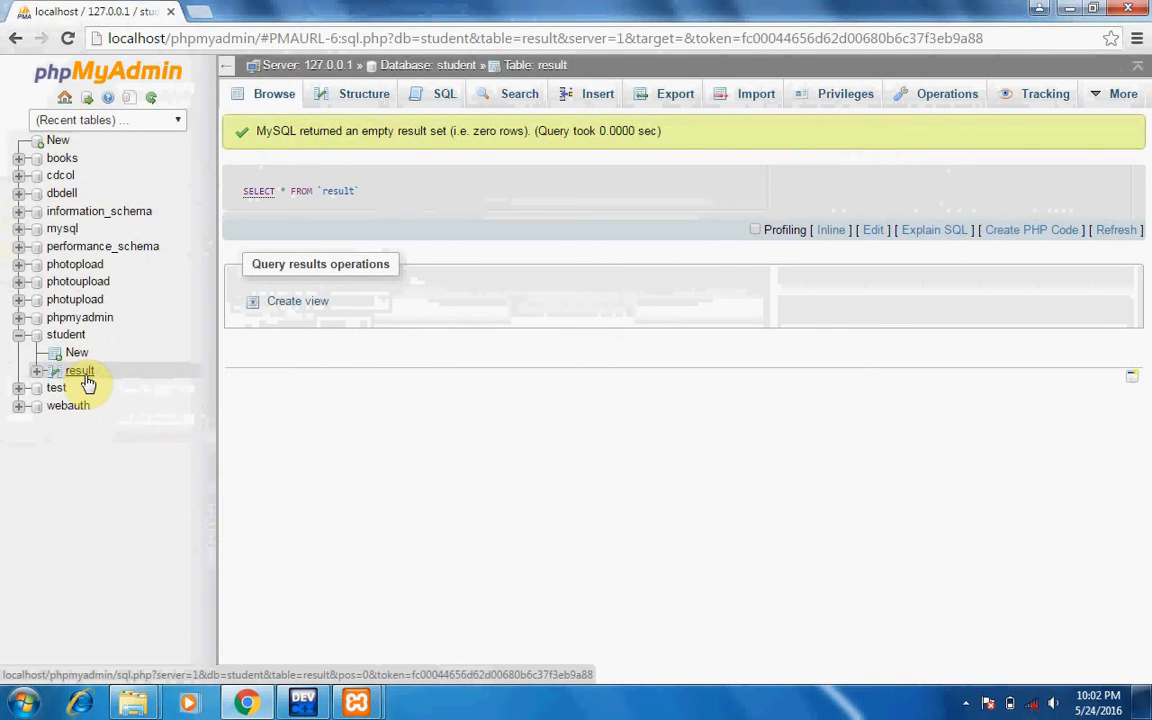
pyautogui.click(599, 100)
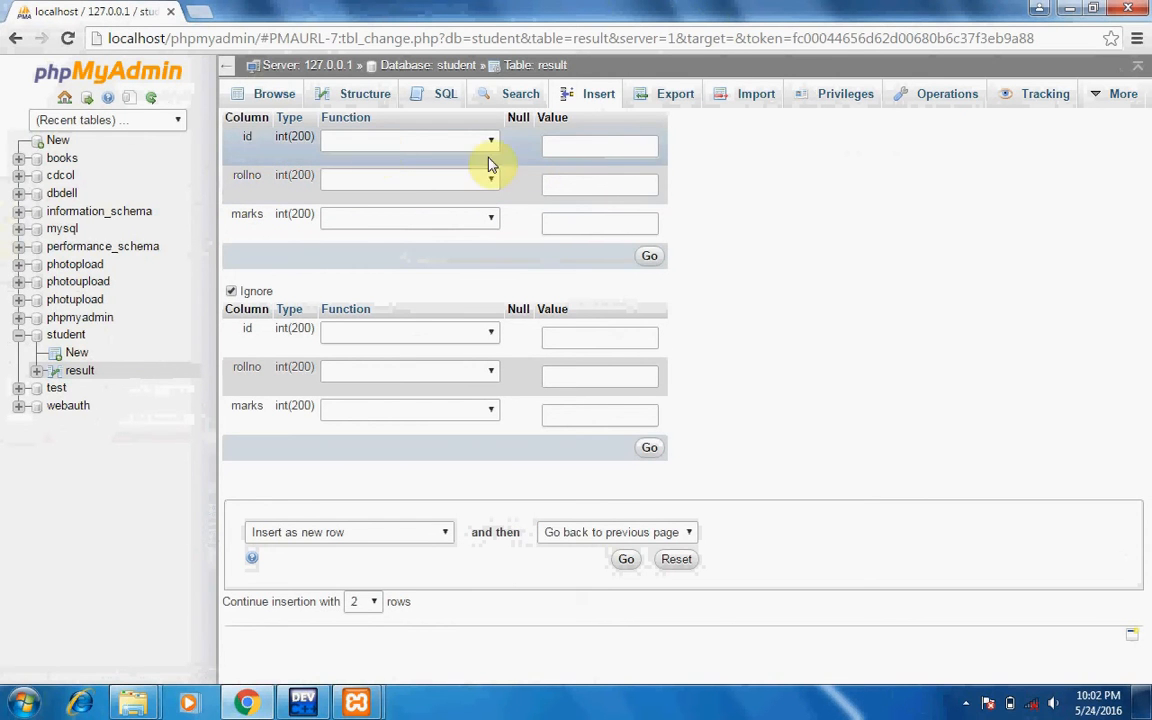
pyautogui.click(566, 145)
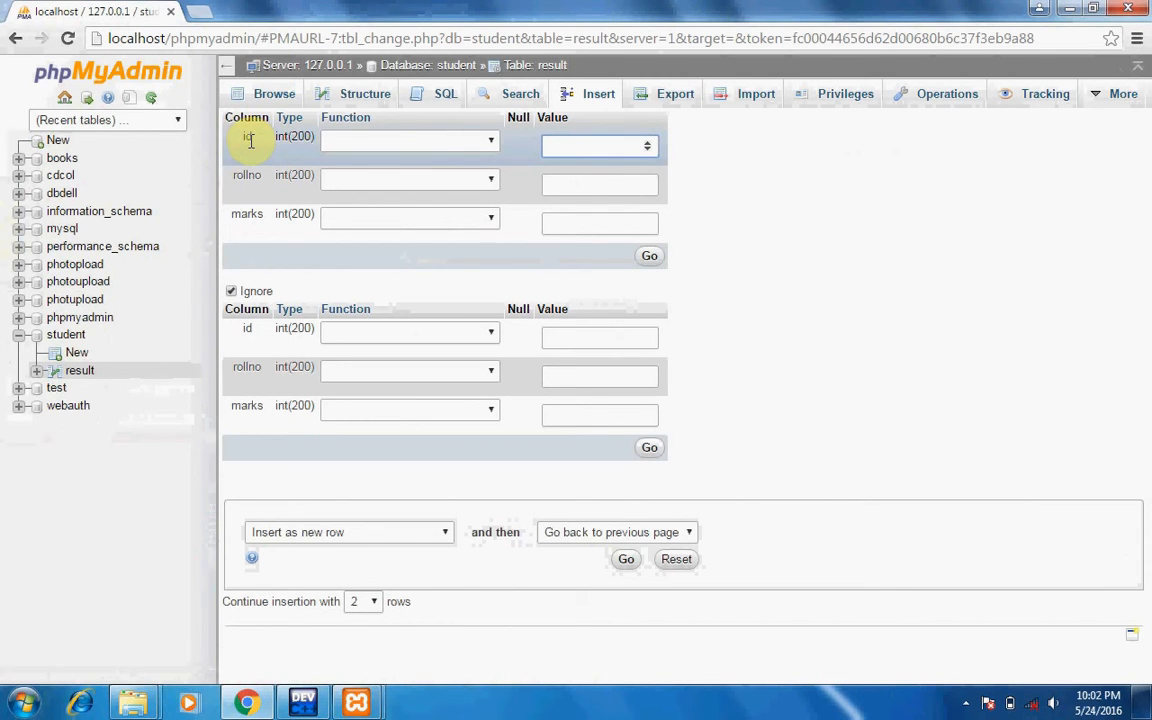
pyautogui.click(597, 188)
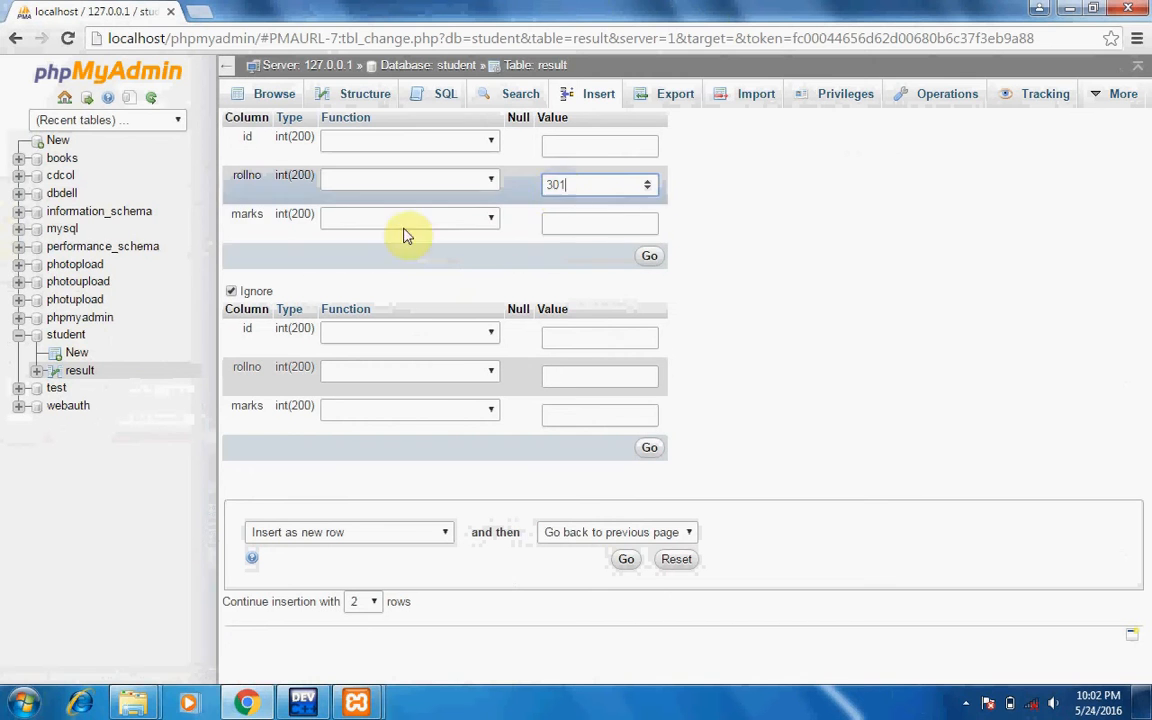
pyautogui.click(576, 220)
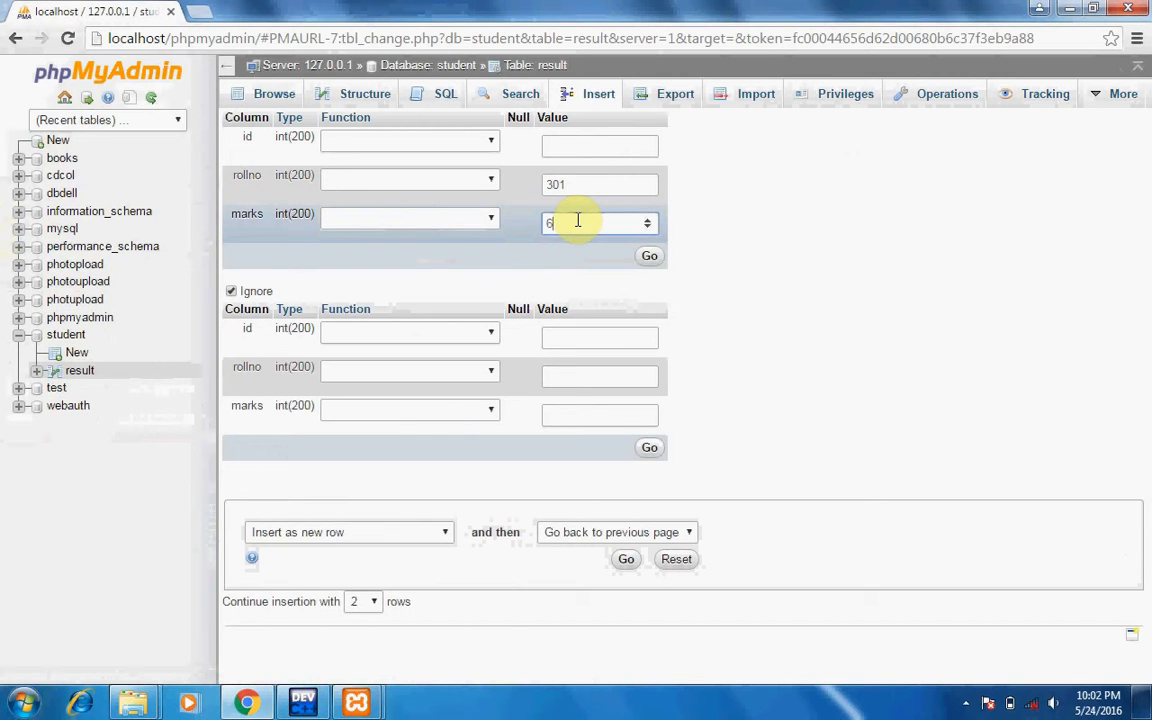
pyautogui.click(649, 256)
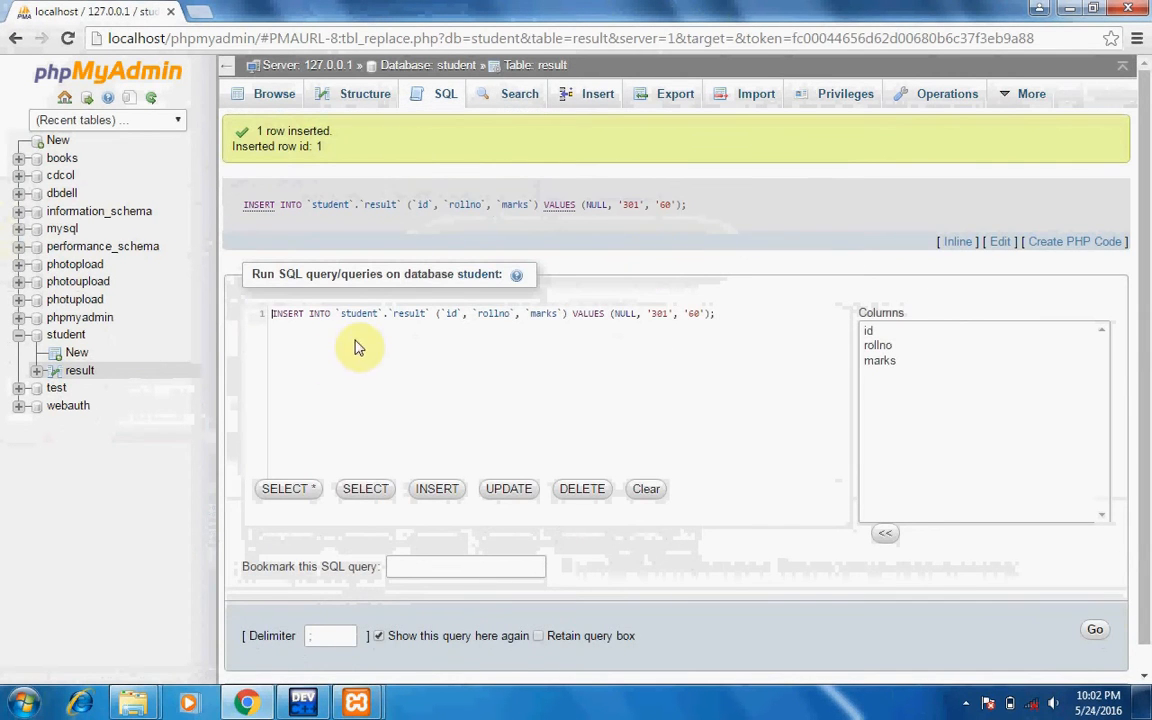
pyautogui.click(80, 376)
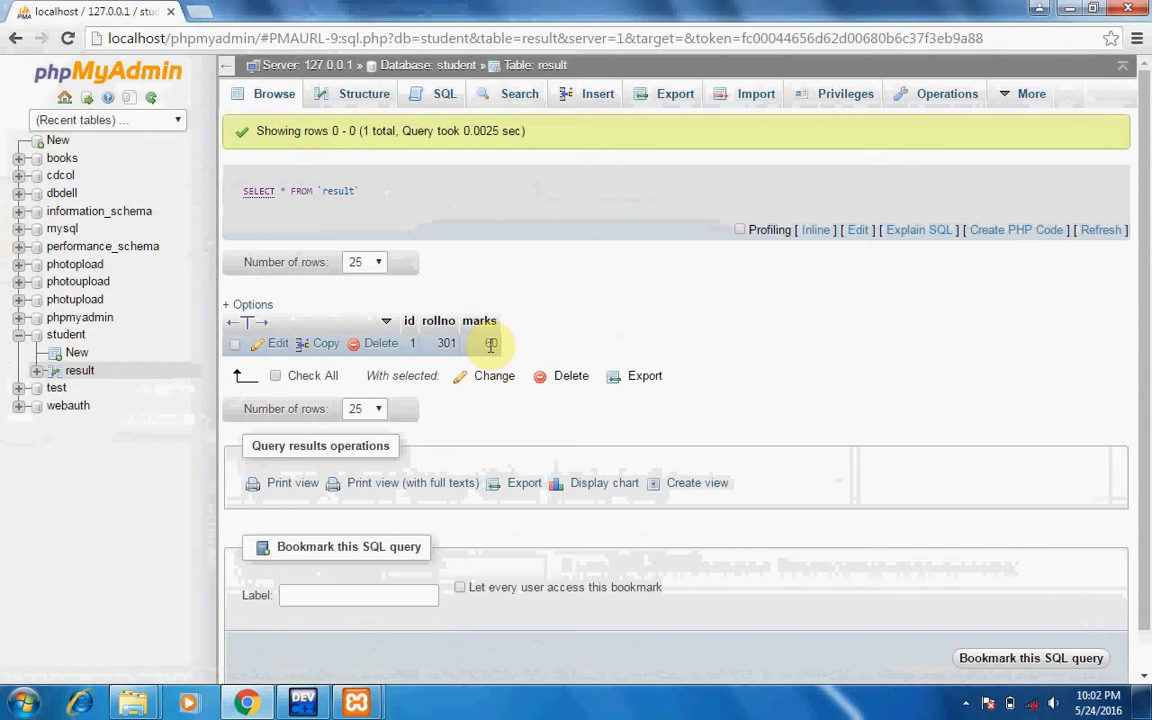
# Add a second row with rollno 302 and marks 70, leaving id empty, and browse the result table again.
pyautogui.click(595, 103)
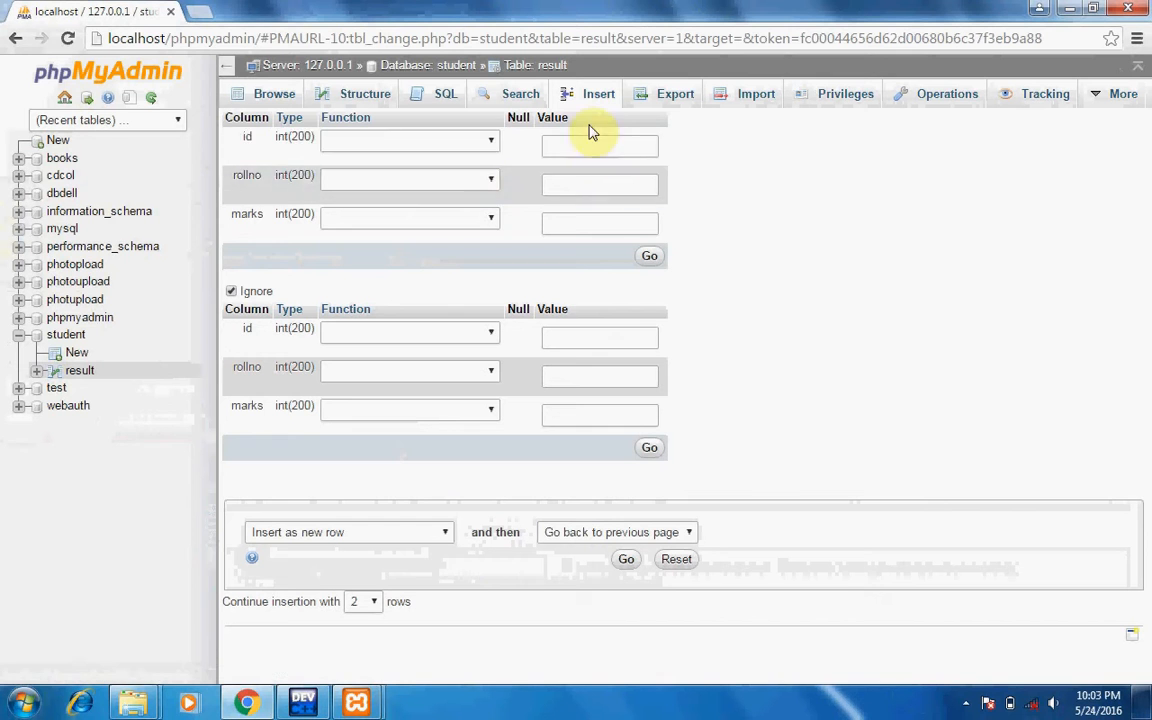
pyautogui.click(602, 189)
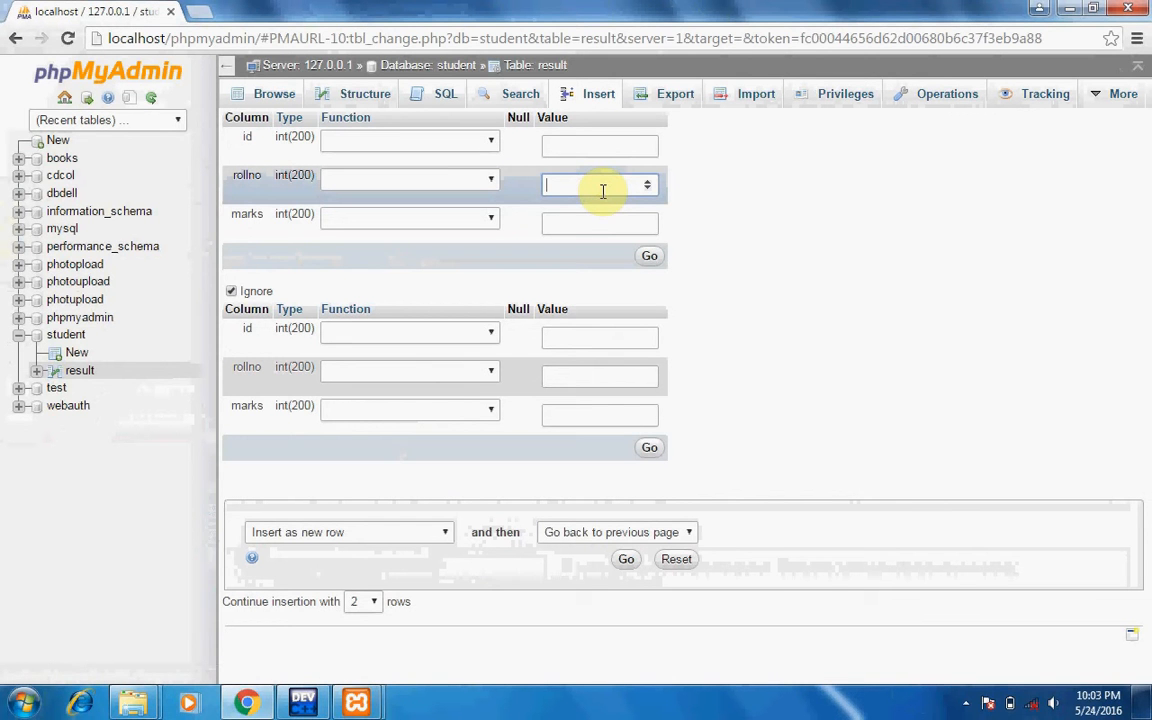
pyautogui.write('302')
pyautogui.click(608, 222)
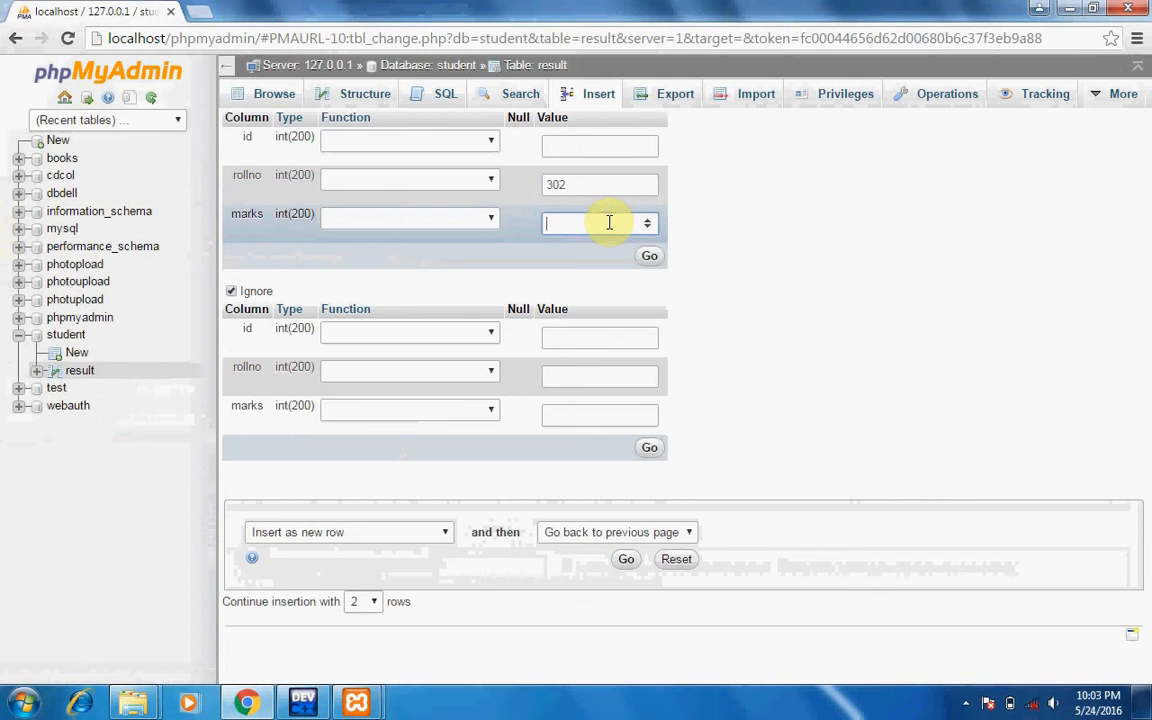
pyautogui.click(652, 256)
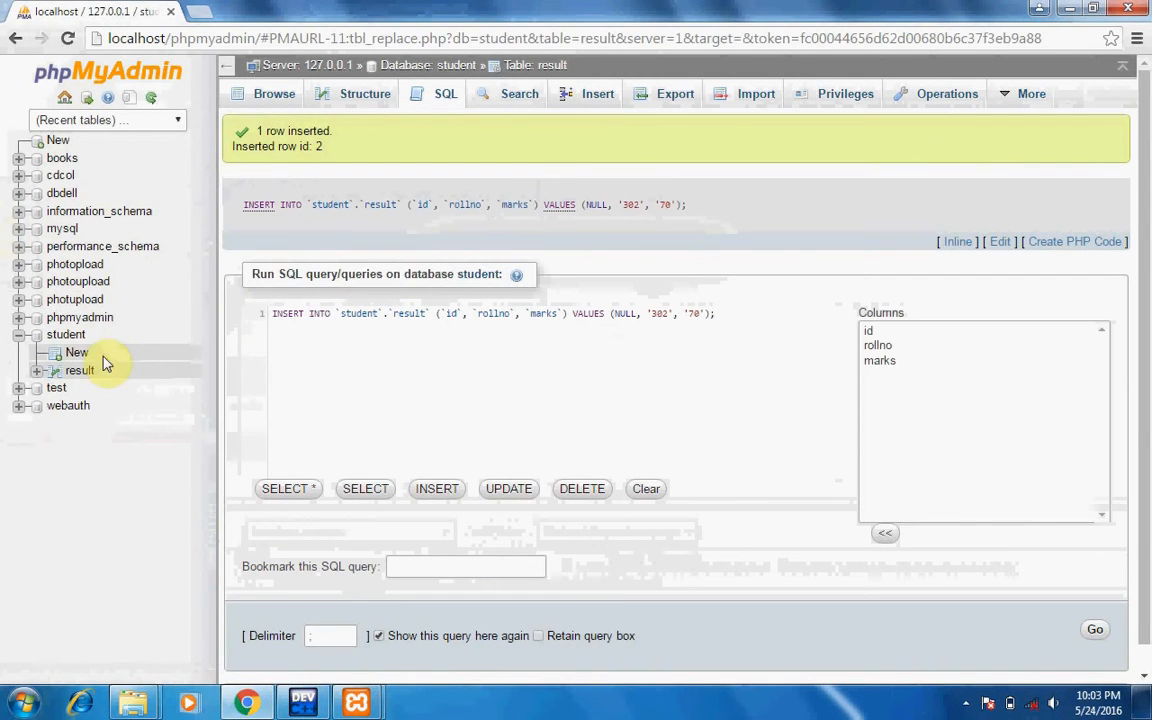
pyautogui.click(79, 374)
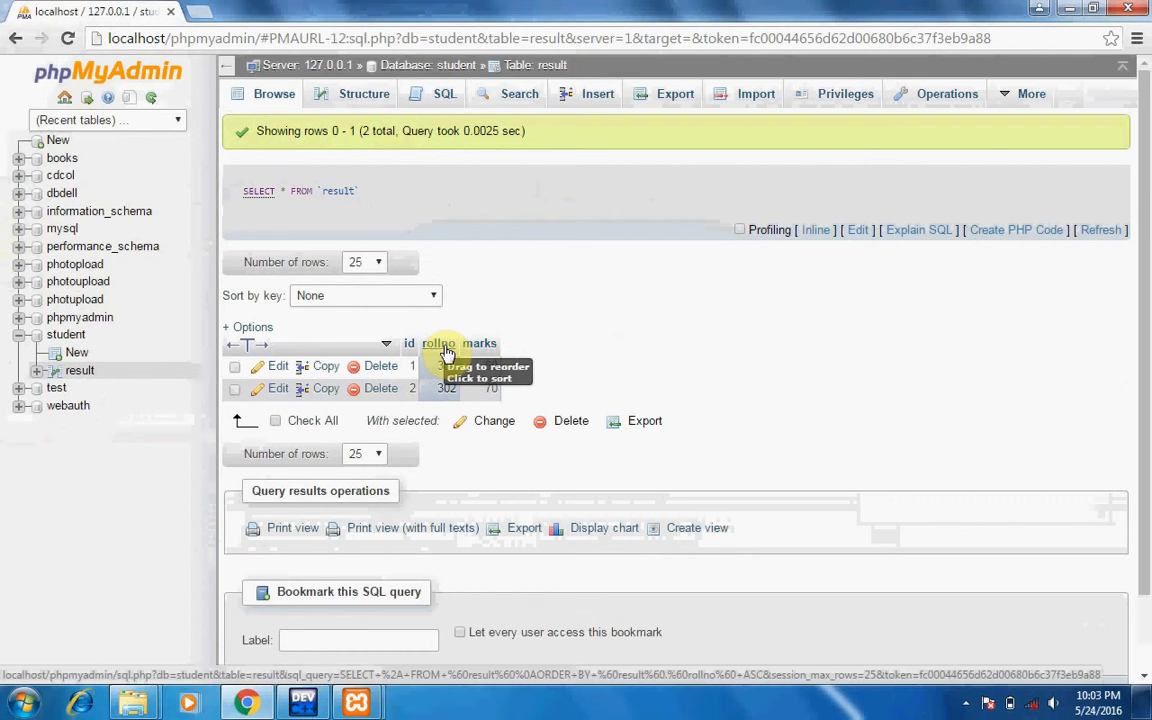
pyautogui.click(363, 100)
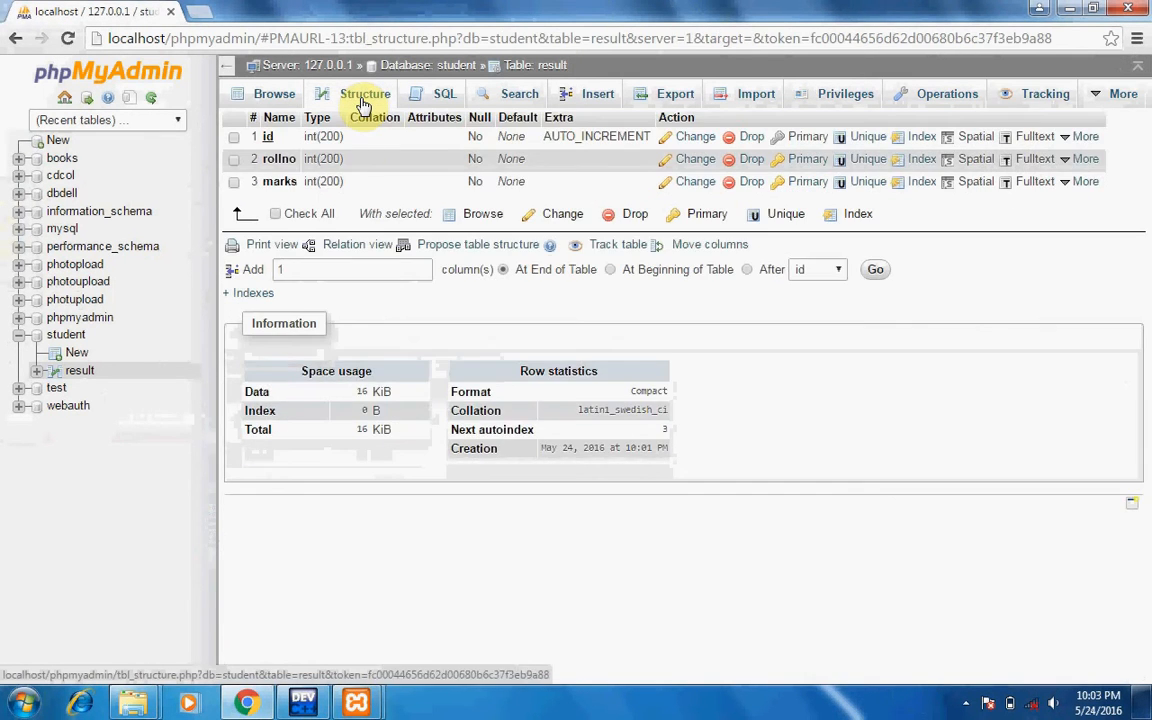
pyautogui.click(236, 163)
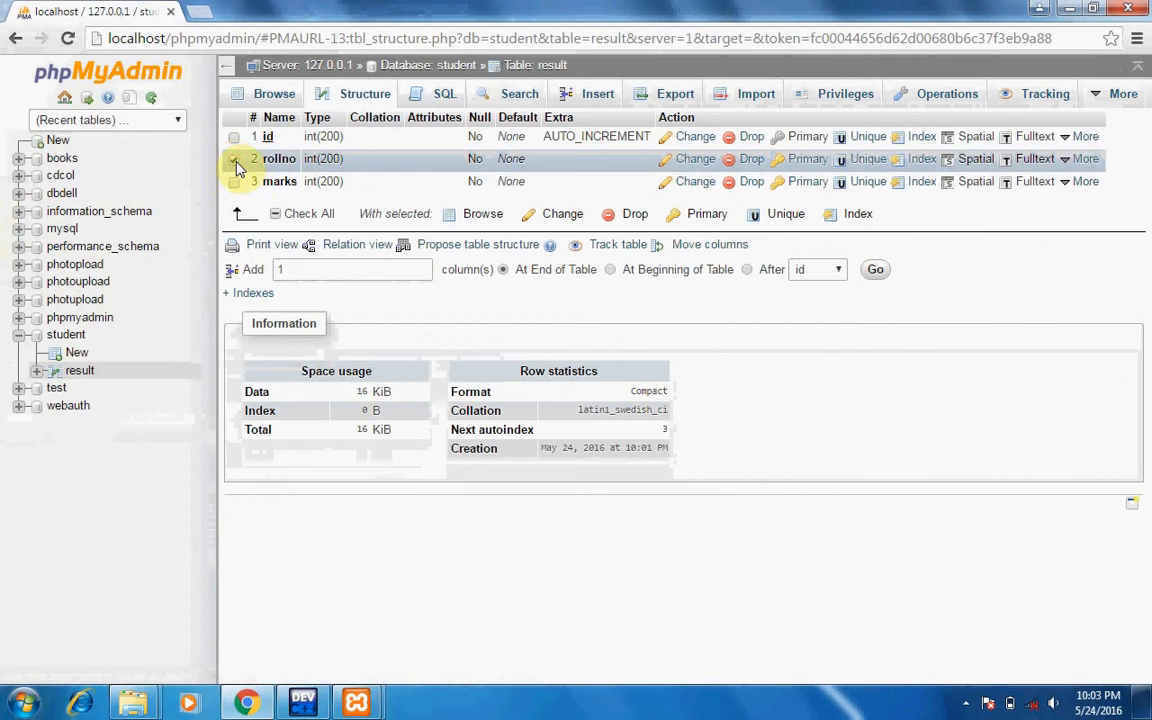
pyautogui.click(694, 161)
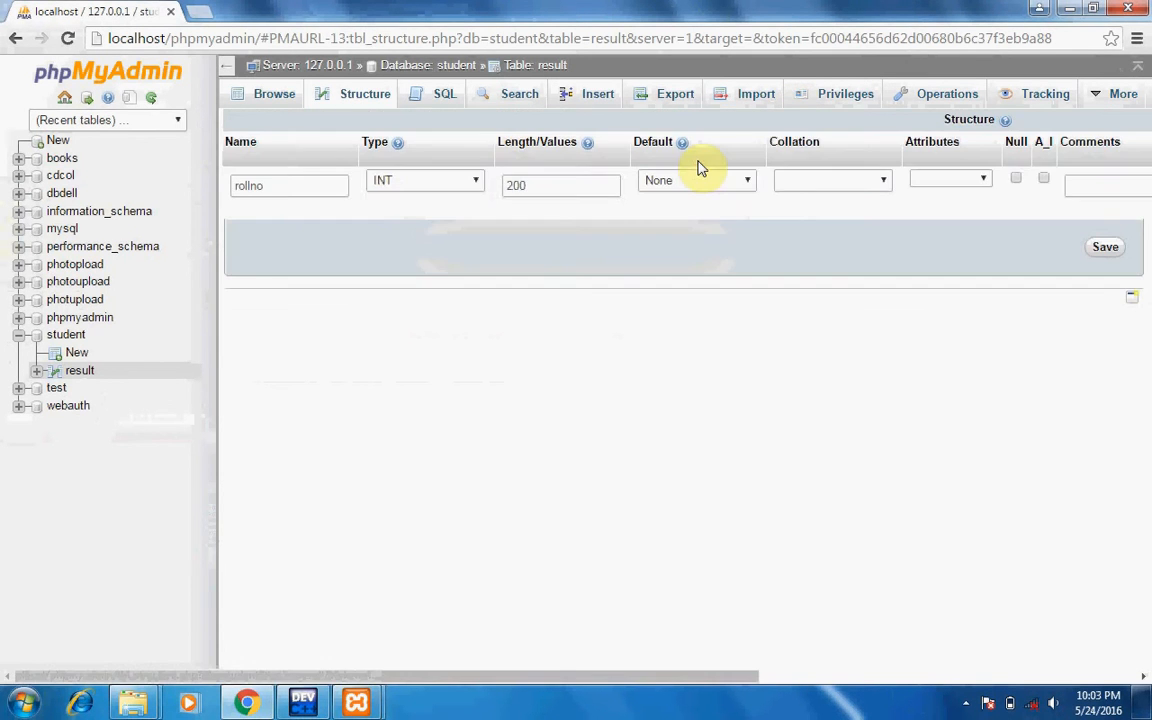
pyautogui.click(283, 185)
pyautogui.press('Return')
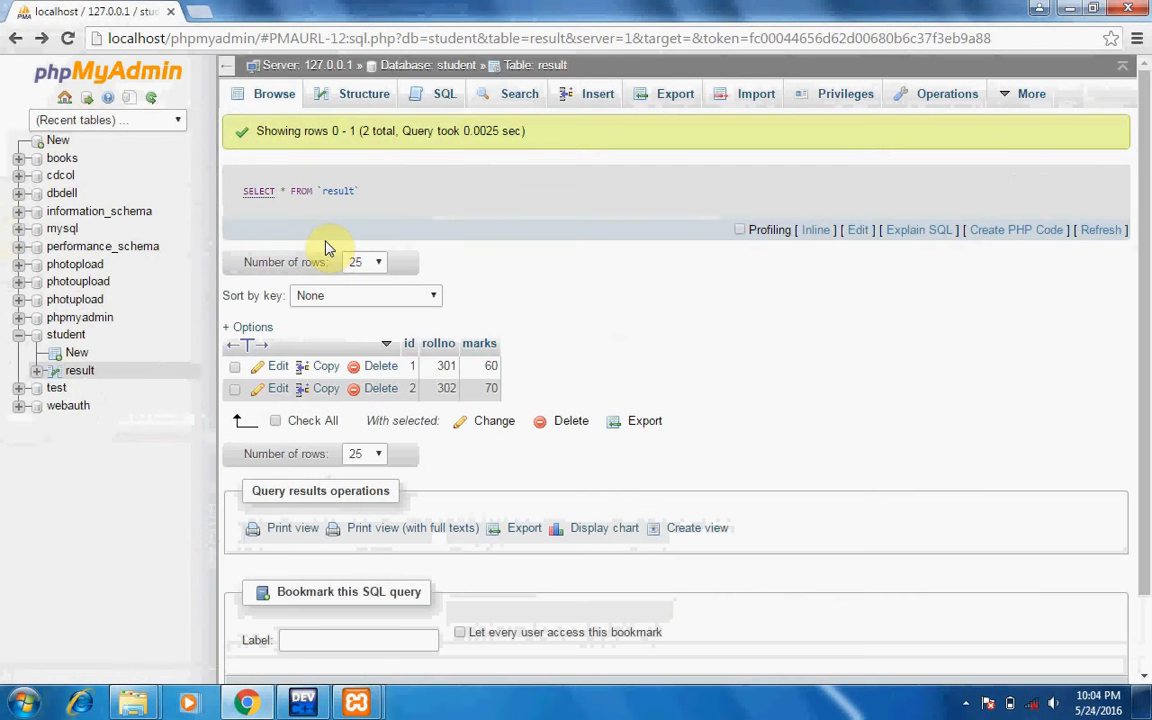
# Rename the rollno column of the result table to rollnumber, save the change, and browse the table's rows.
pyautogui.click(358, 97)
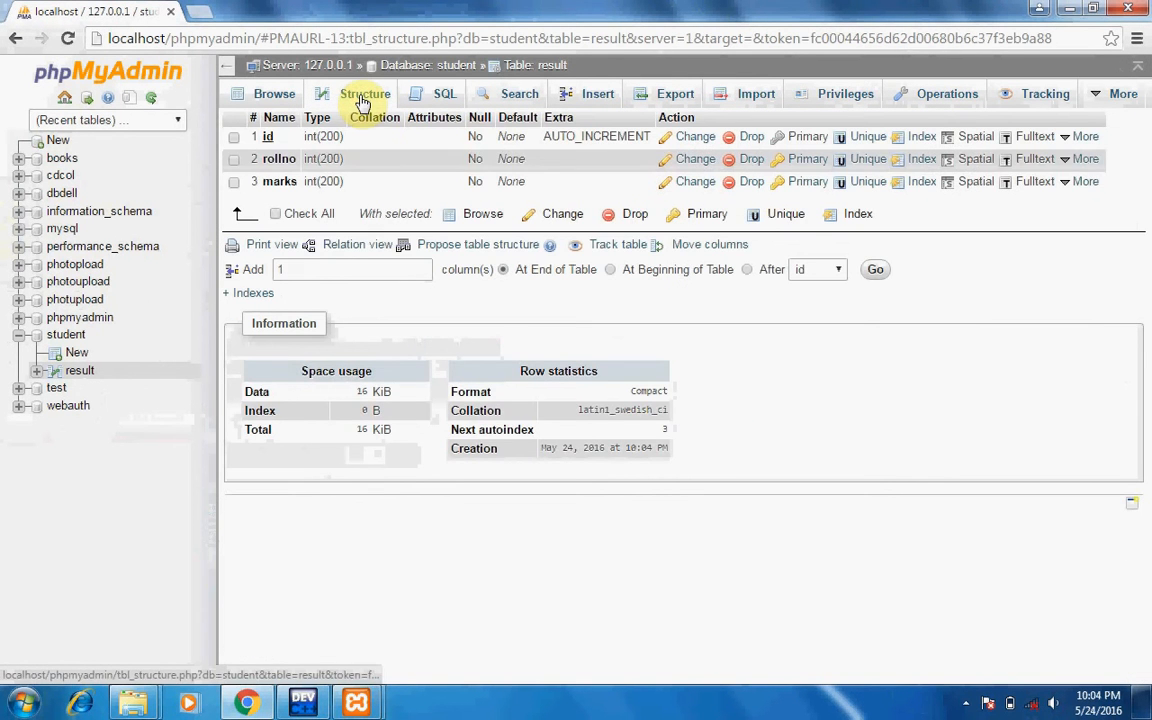
pyautogui.click(233, 159)
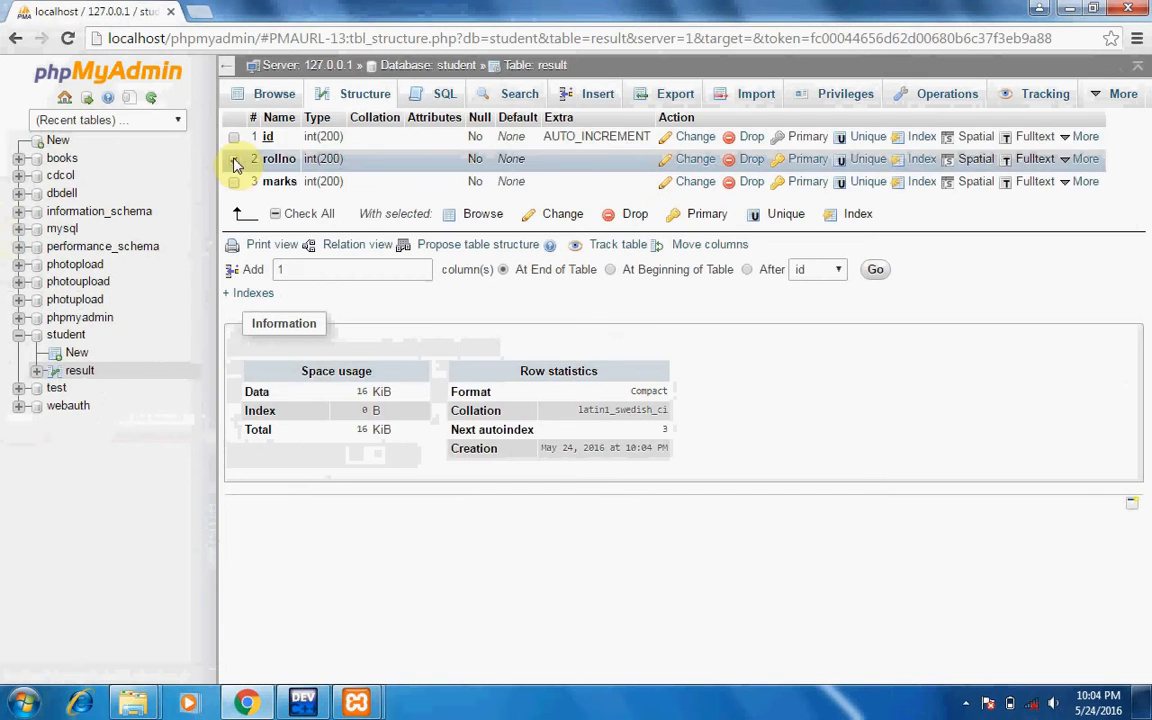
pyautogui.click(688, 161)
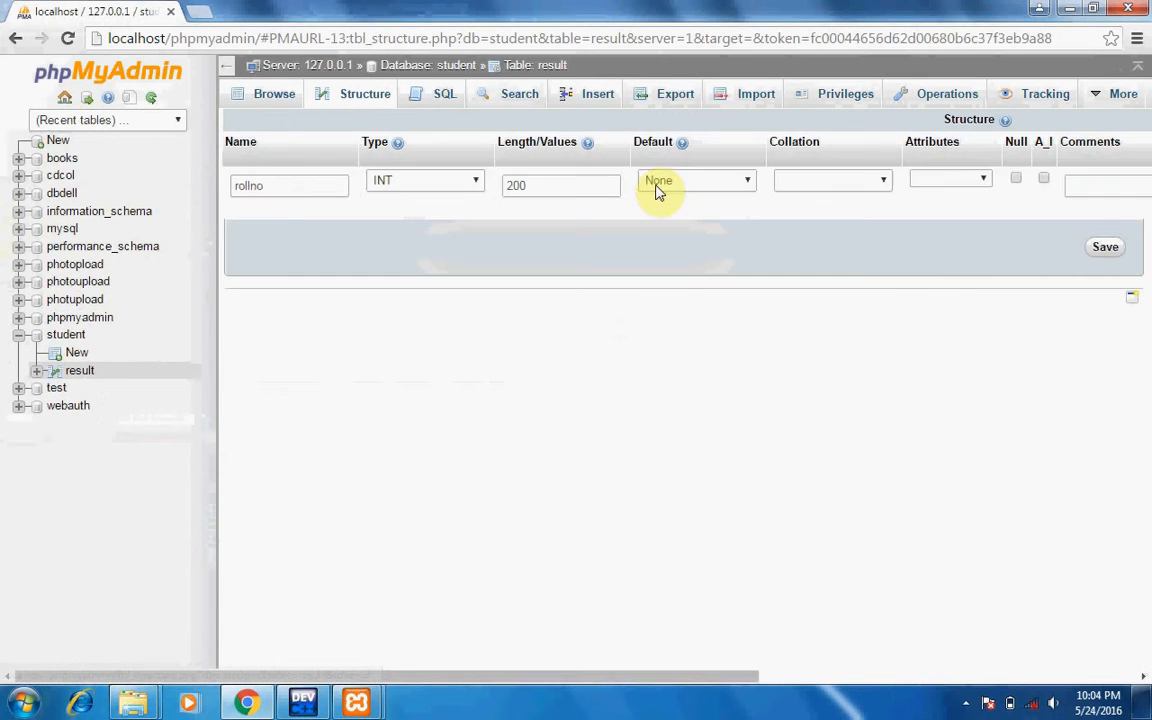
pyautogui.click(286, 190)
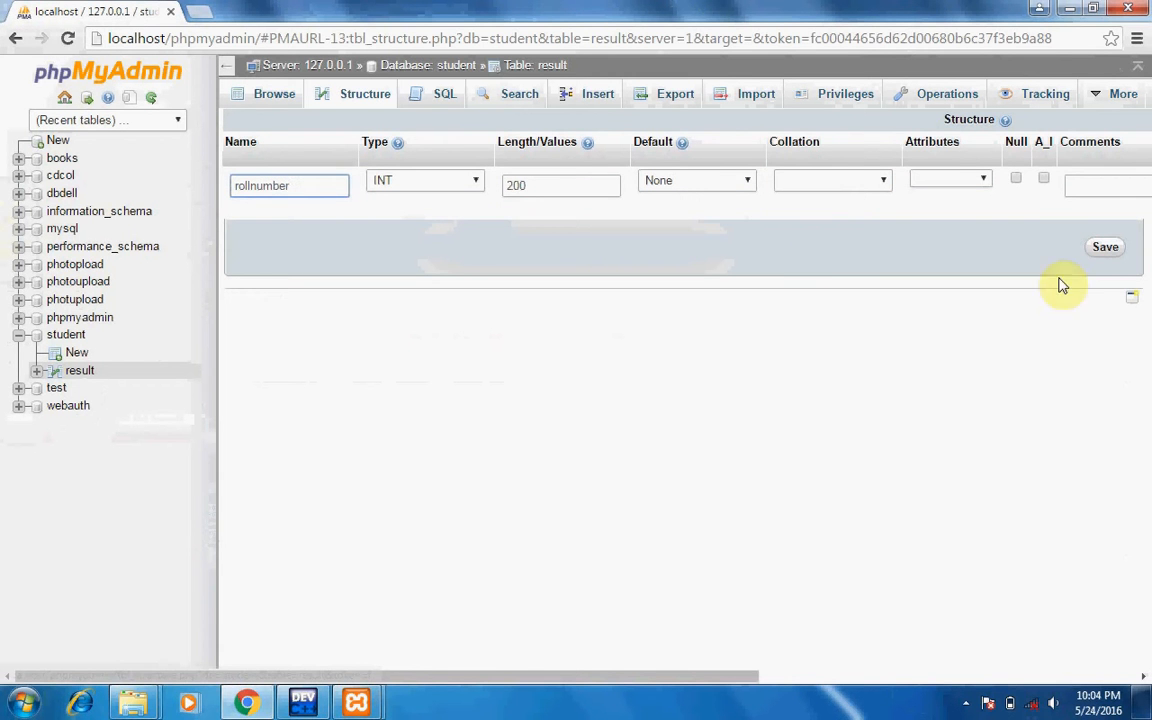
pyautogui.click(1106, 250)
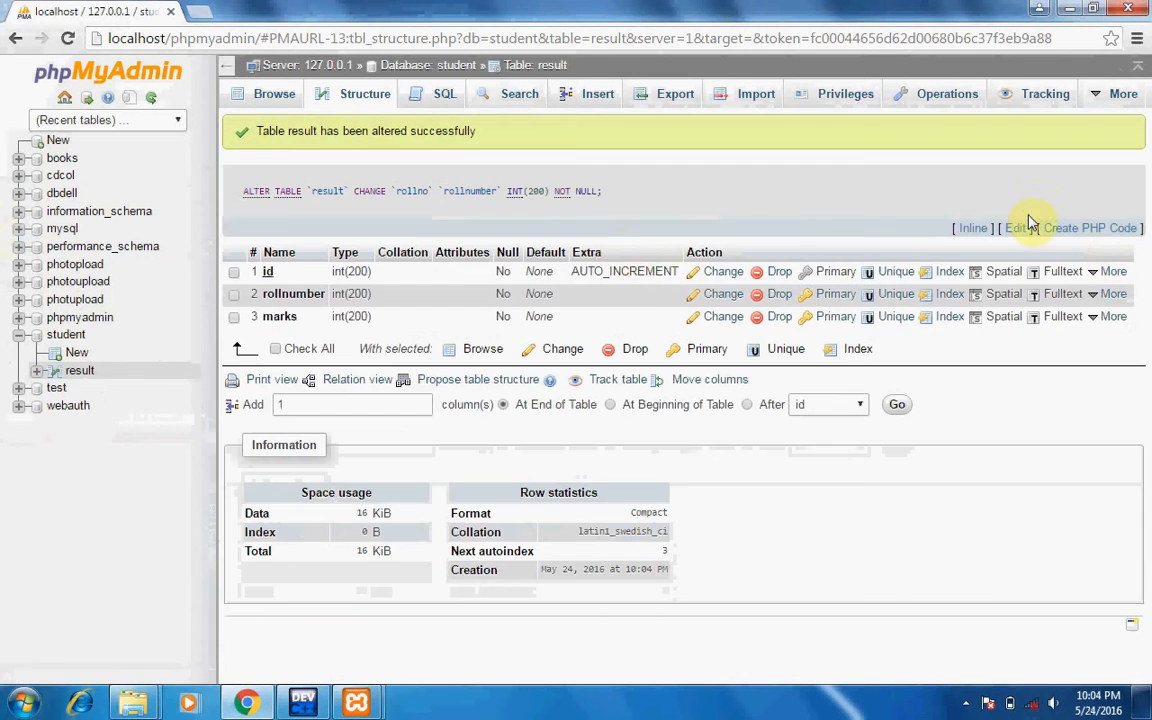
pyautogui.click(77, 374)
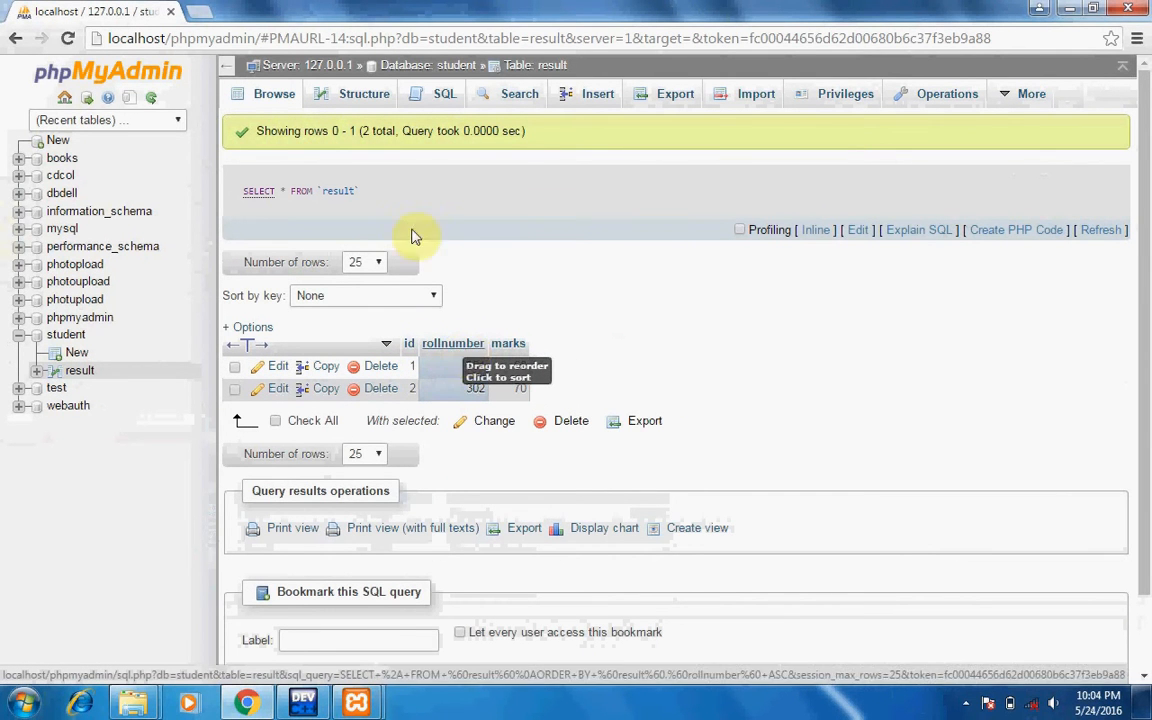
# Delete the row with id 1 from the result table and confirm the deletion.
pyautogui.click(362, 95)
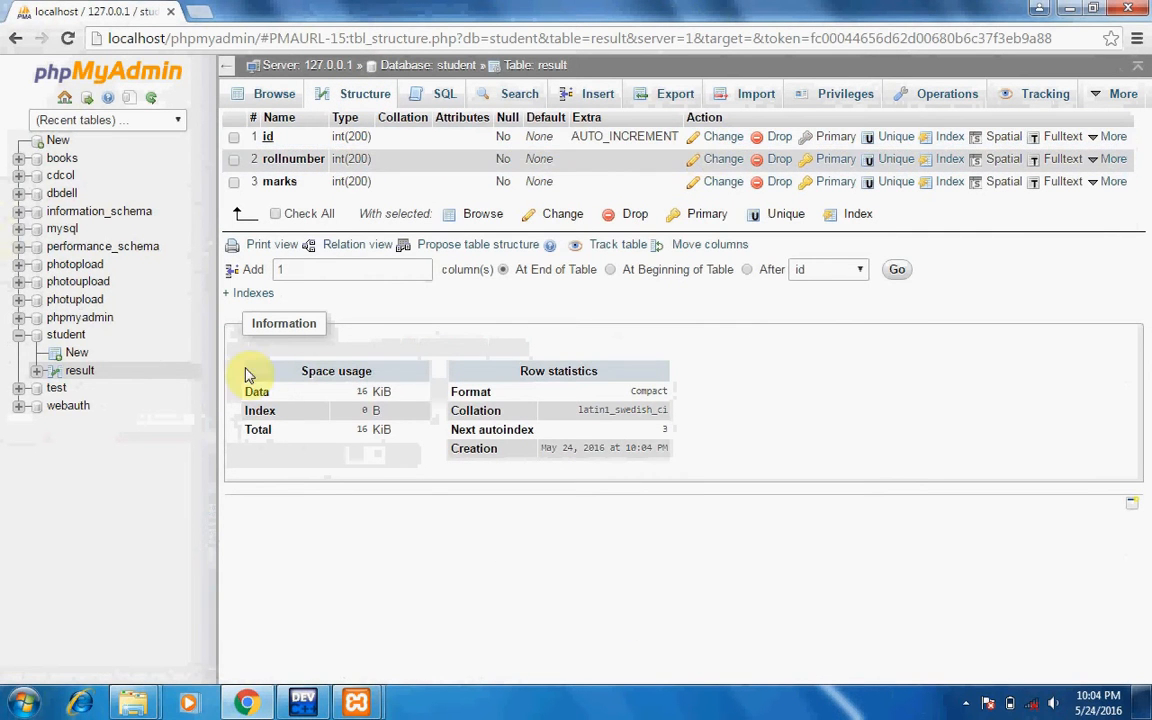
pyautogui.click(79, 375)
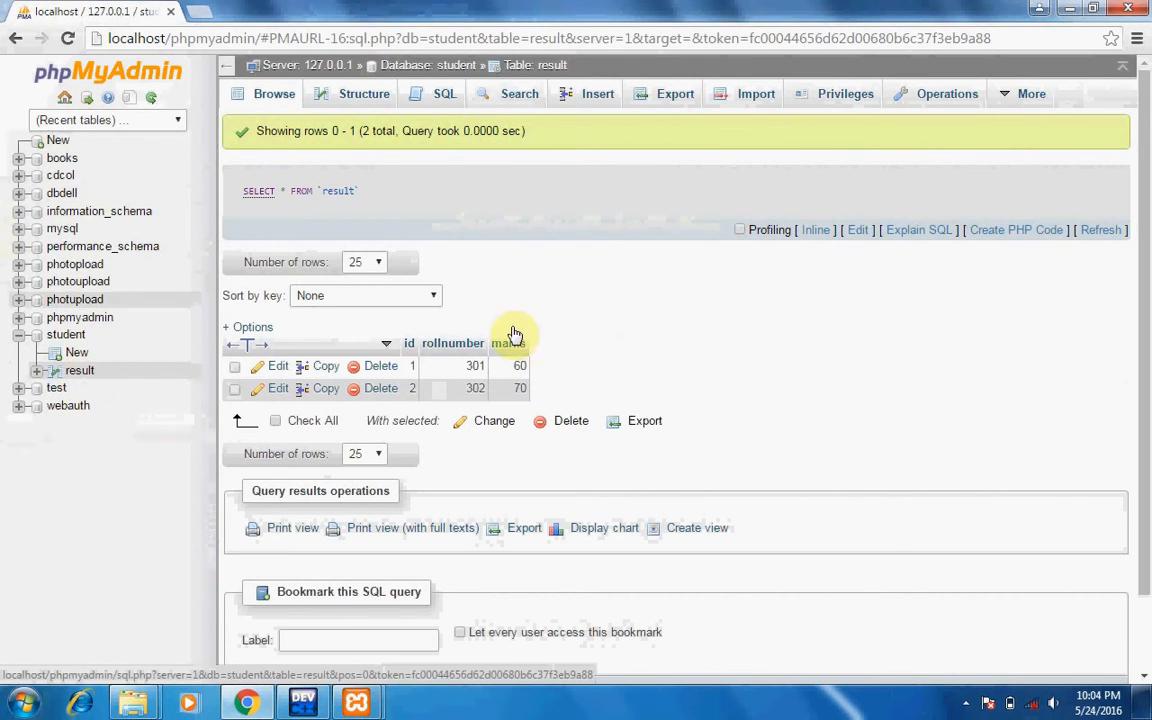
pyautogui.click(380, 367)
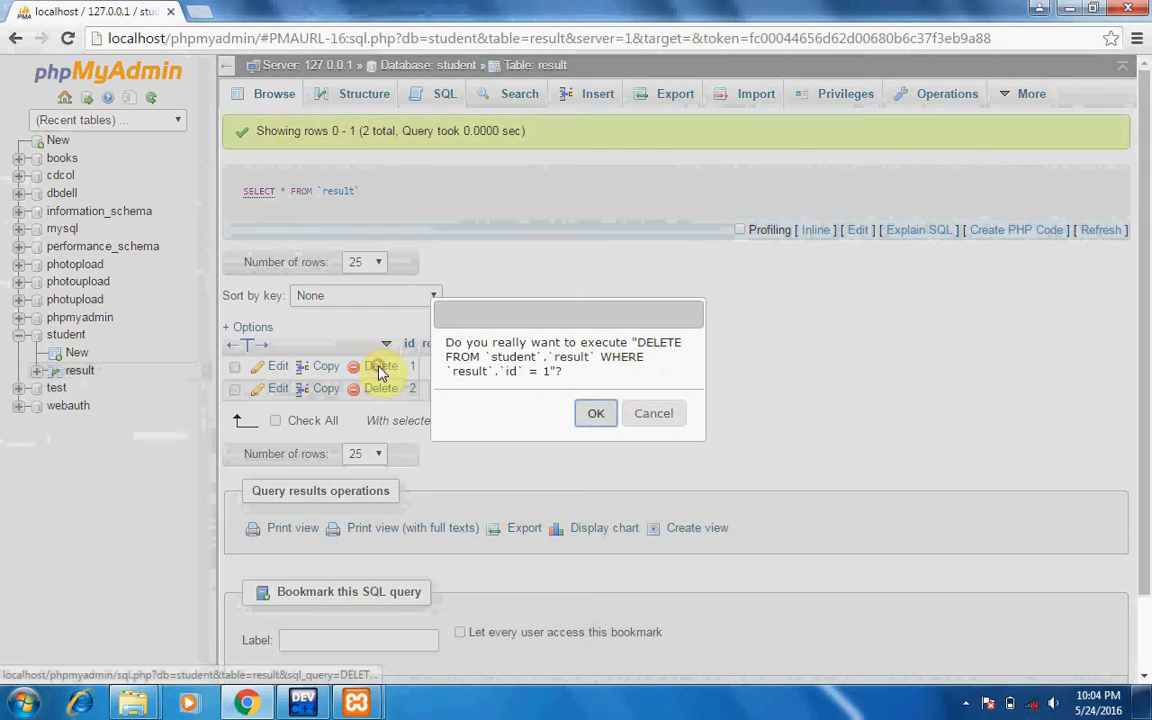
pyautogui.click(598, 416)
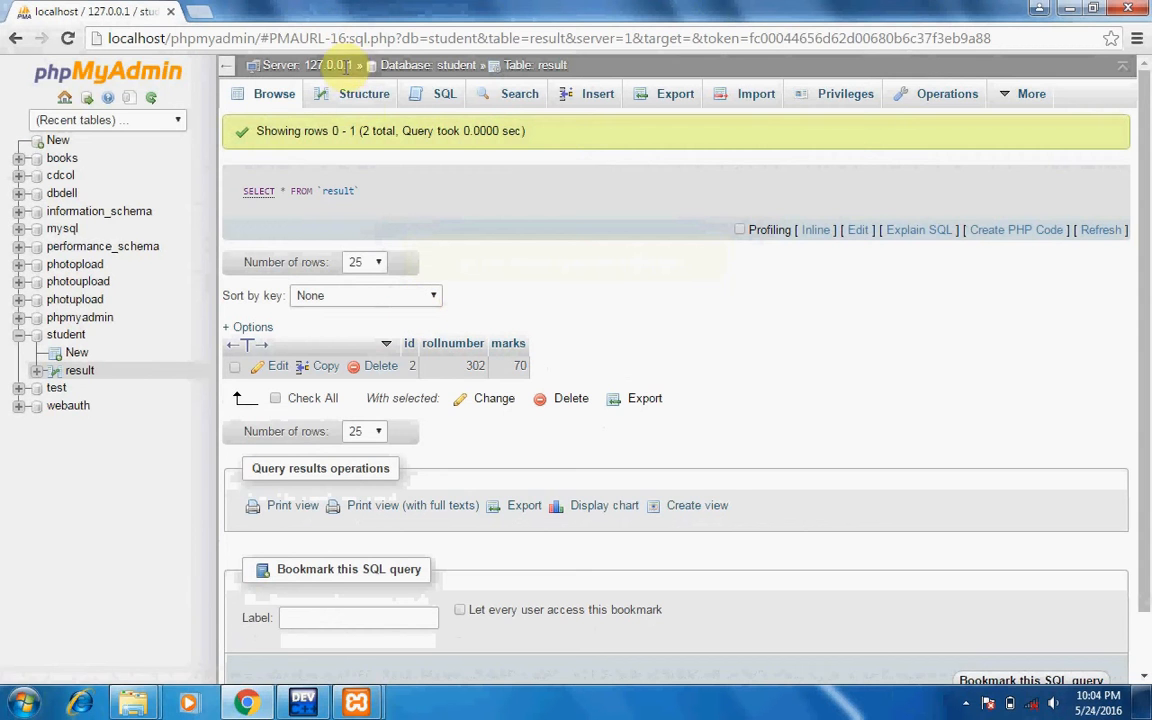
pyautogui.click(362, 101)
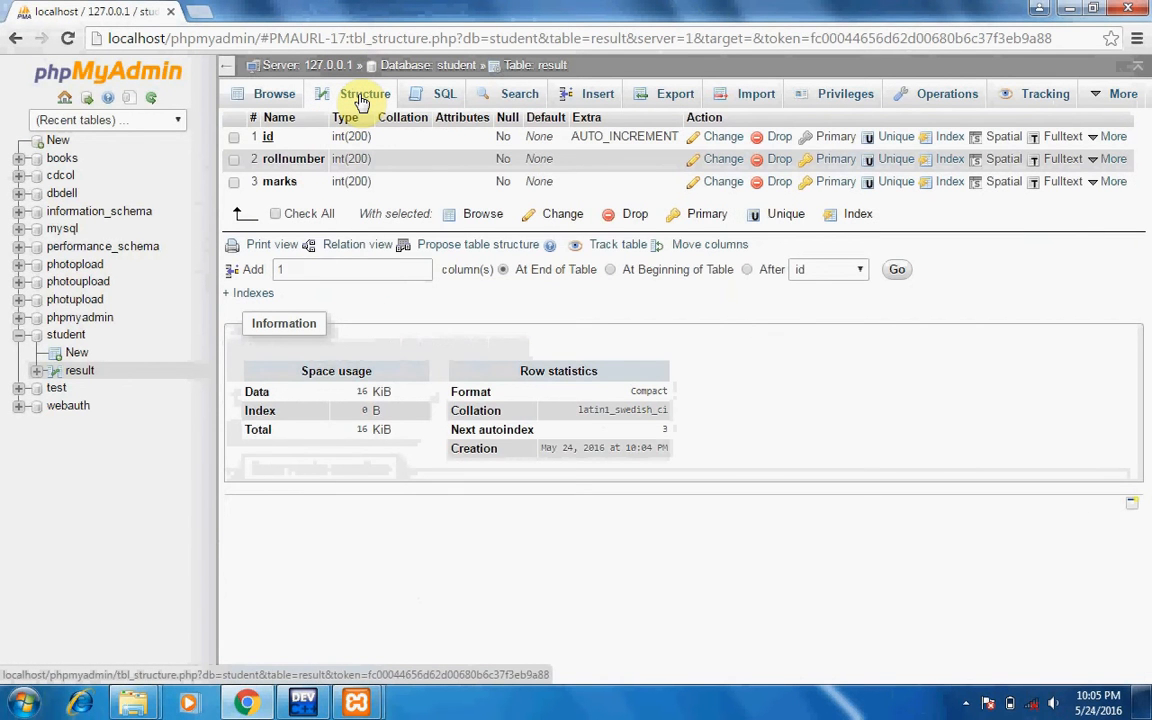
pyautogui.click(601, 94)
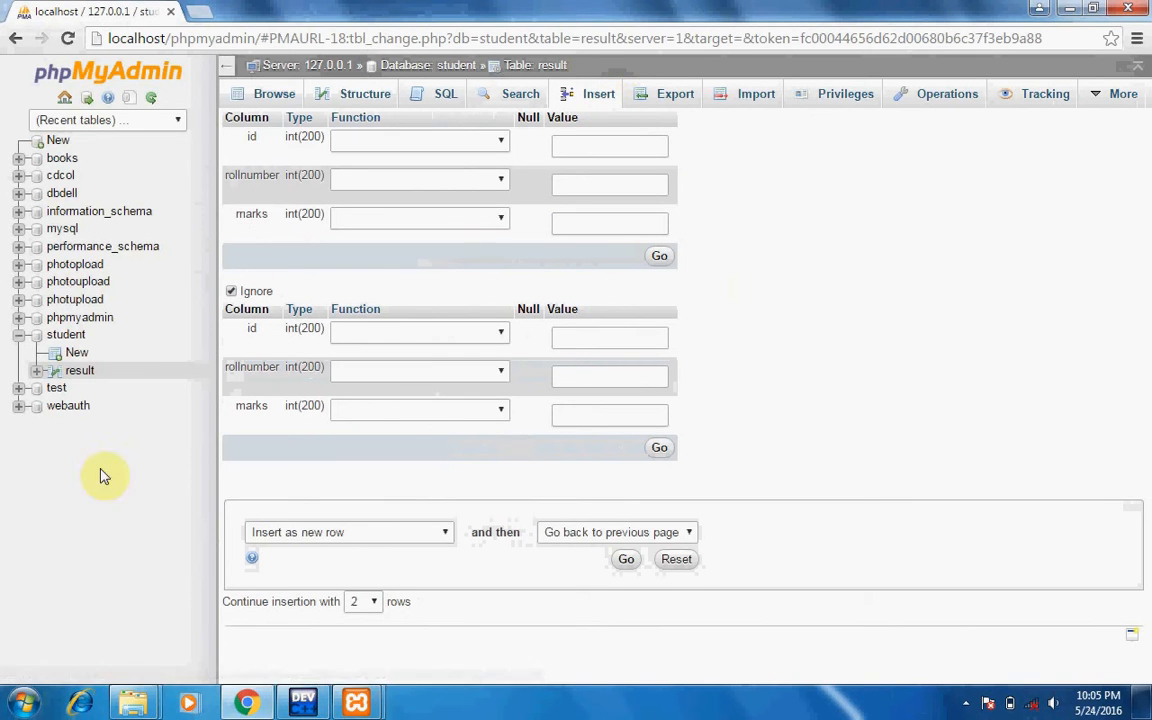
# Run the SQL query SELECT * FROM result on the student database.
pyautogui.click(77, 375)
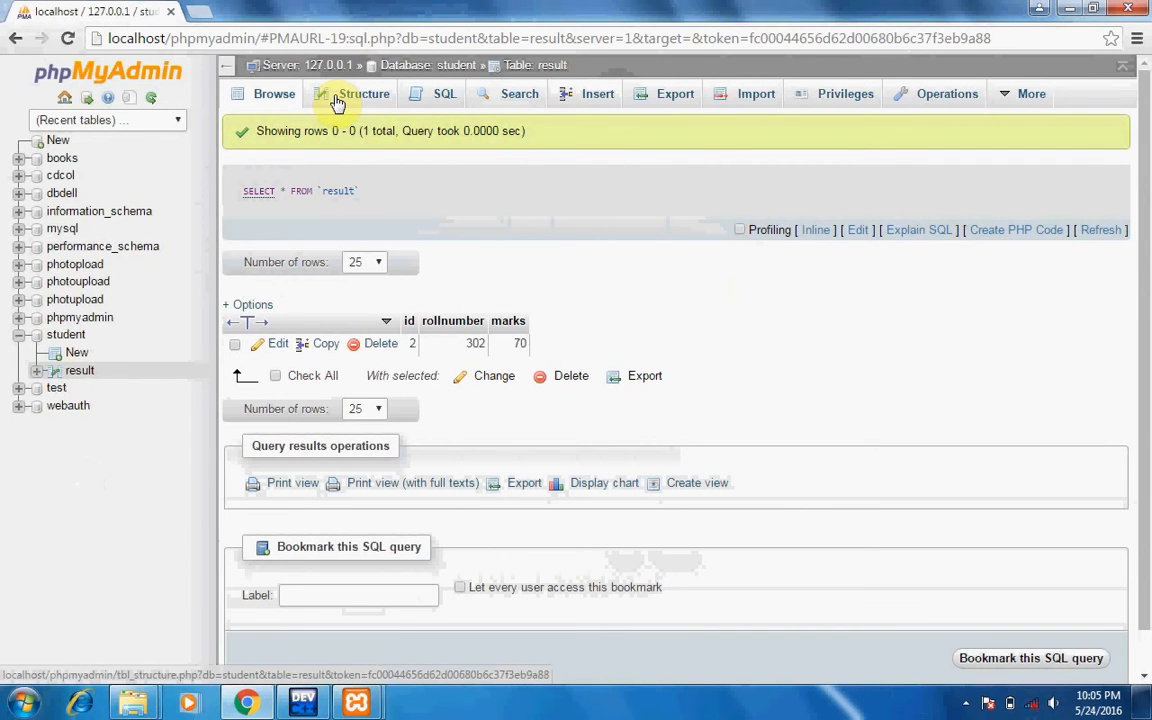
pyautogui.click(446, 104)
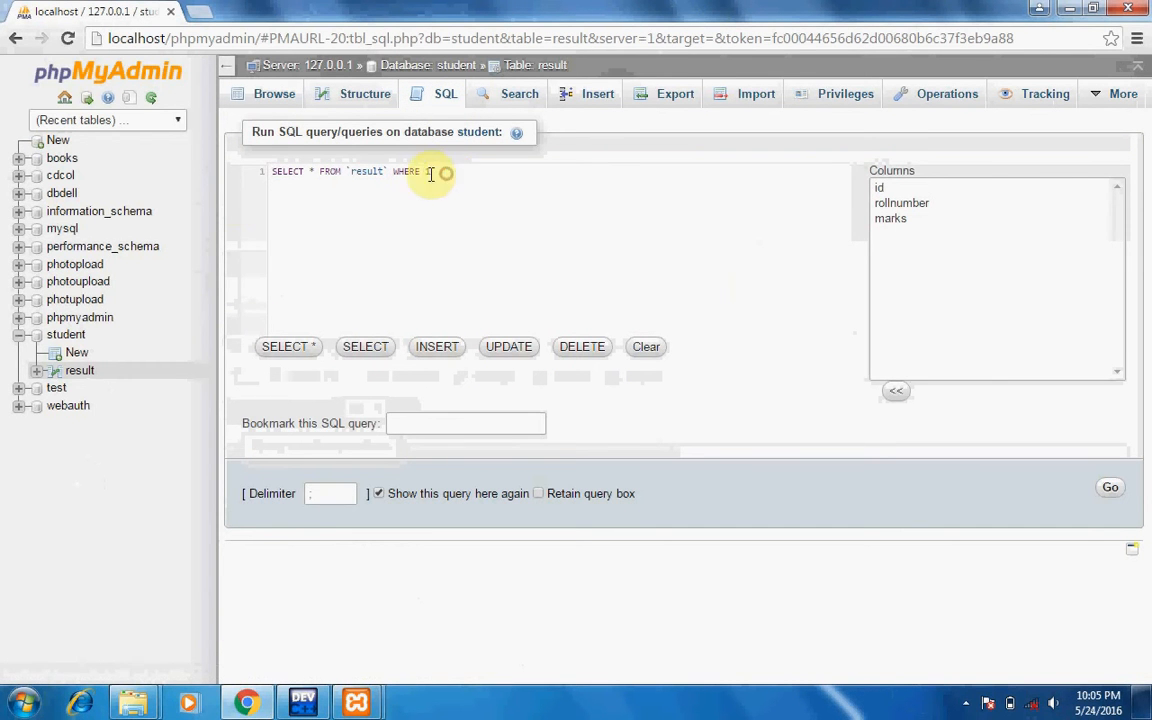
pyautogui.tripleClick(362, 176)
pyautogui.write('s')
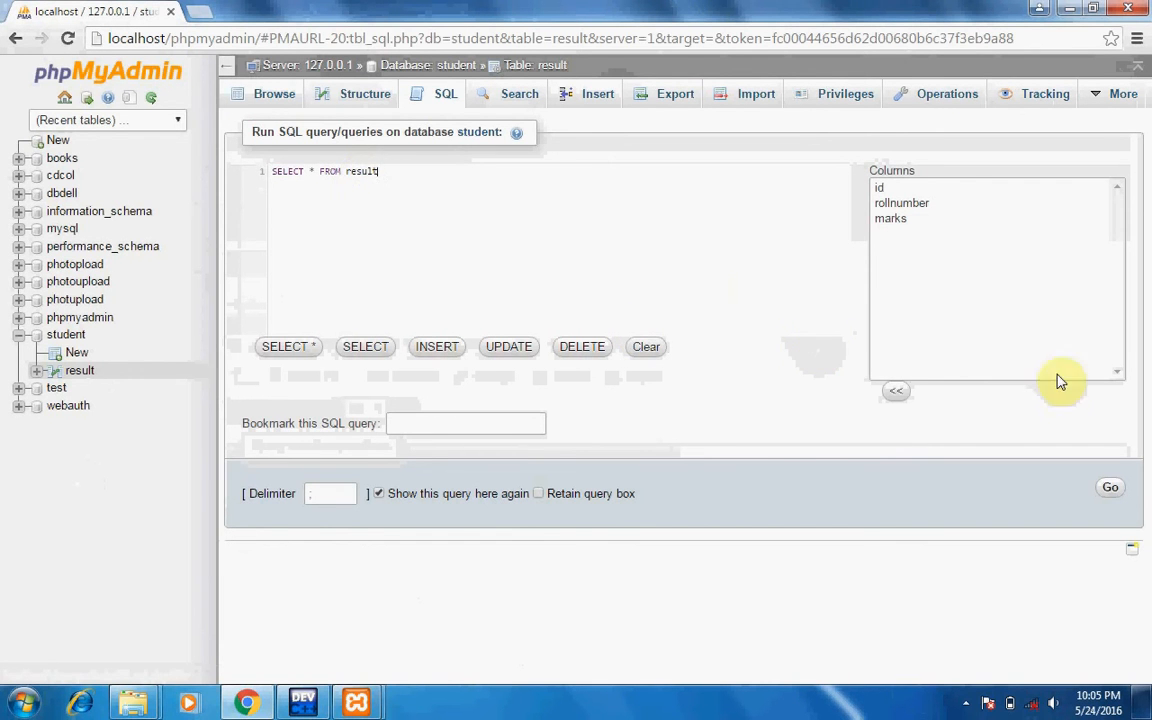
pyautogui.click(1109, 488)
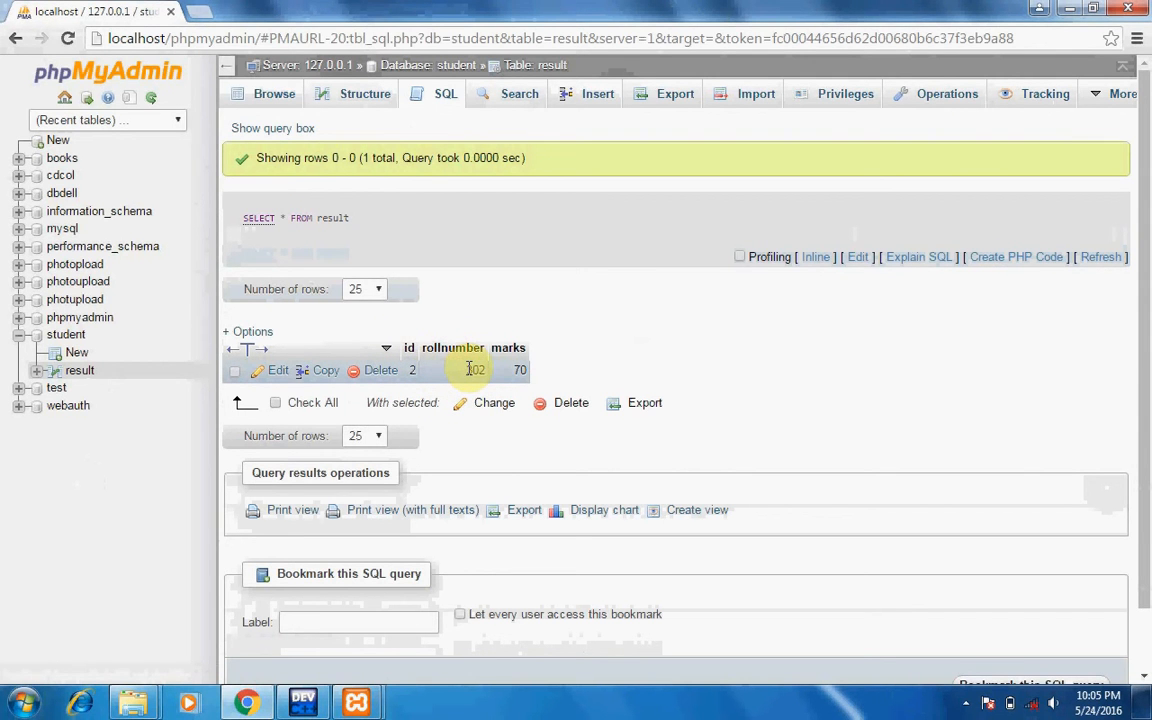
# Run the SQL query SELECT rollnumber FROM result to list only the roll numbers.
pyautogui.click(77, 372)
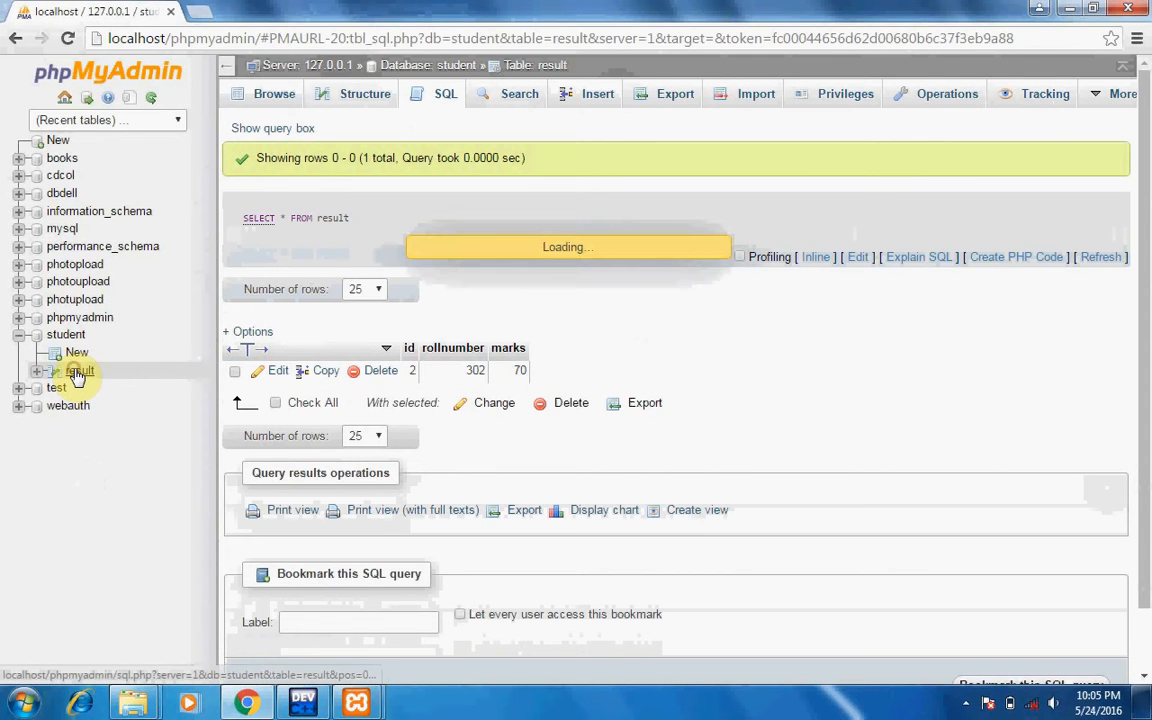
pyautogui.click(443, 93)
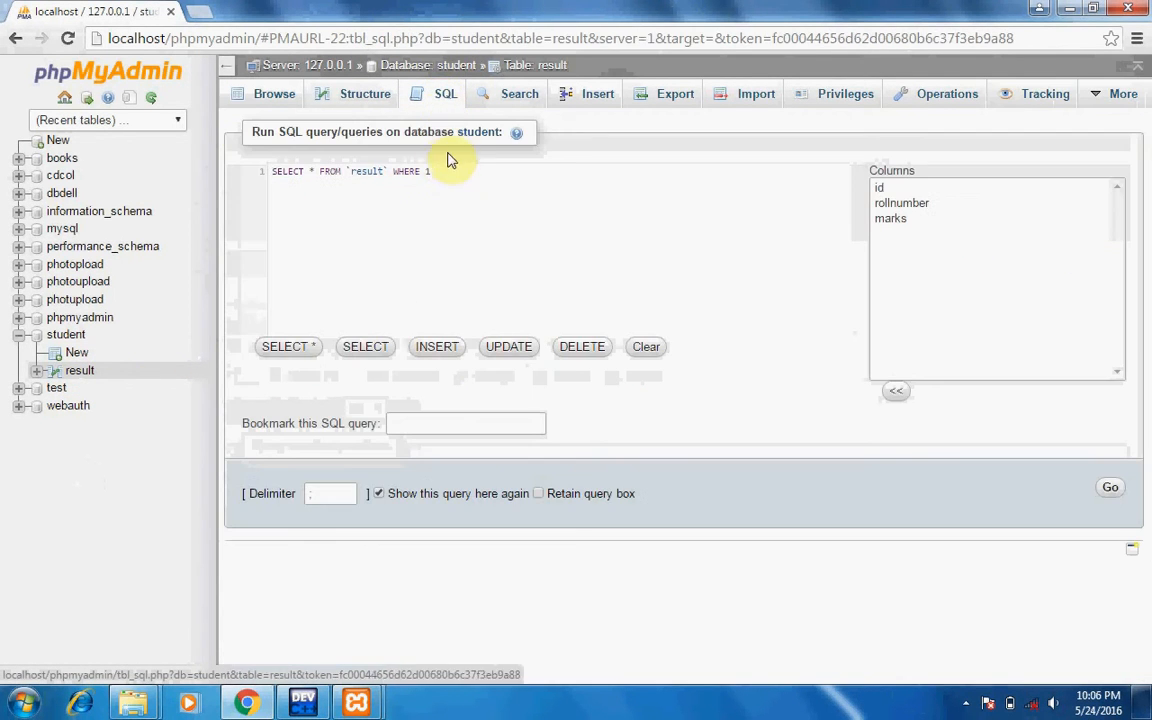
pyautogui.moveTo(442, 172); pyautogui.dragTo(310, 171)
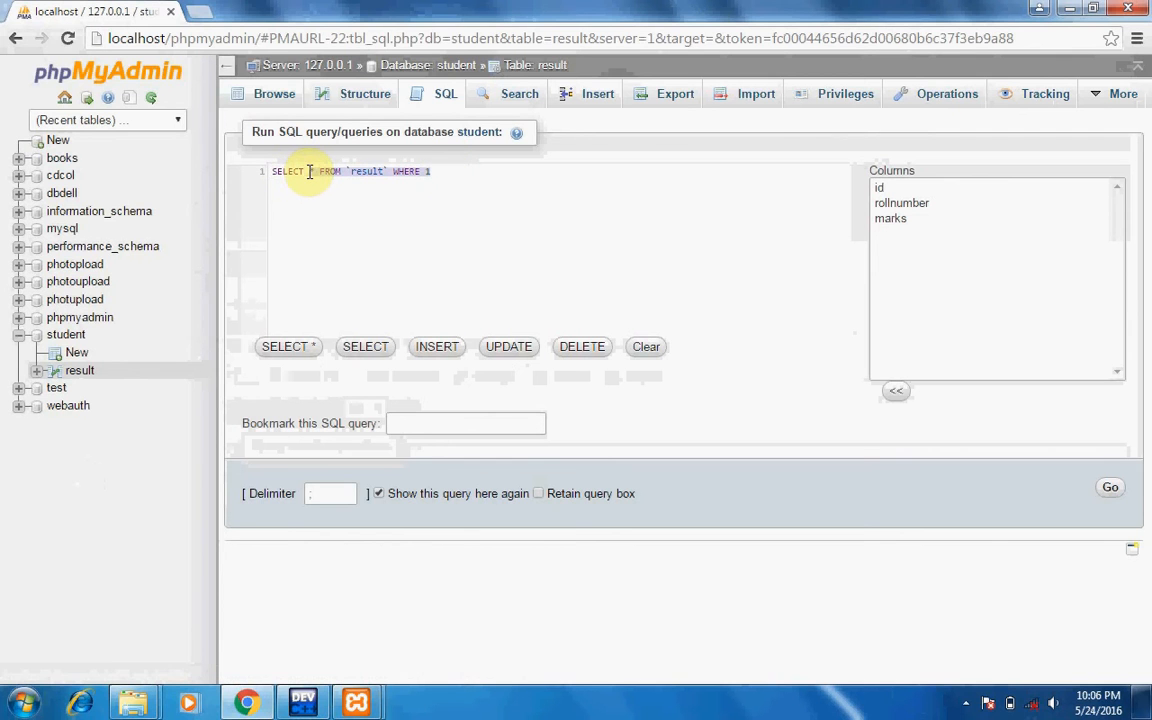
pyautogui.press('BackSpace')
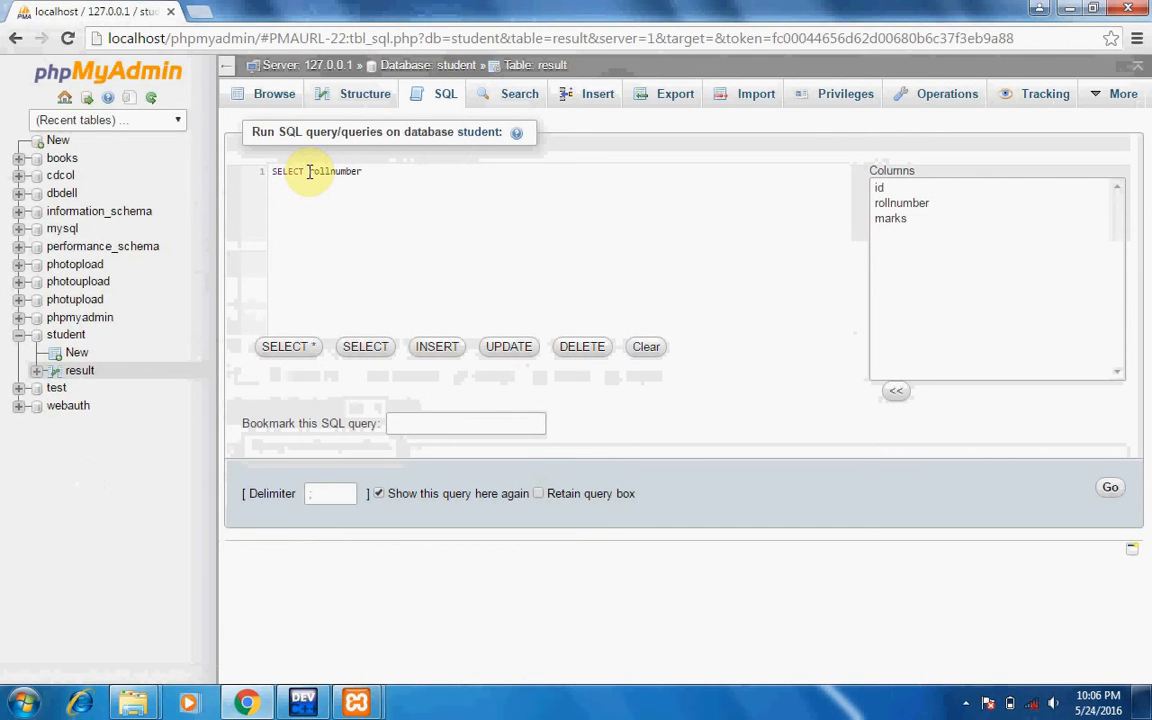
pyautogui.write('ROM')
pyautogui.write('result')
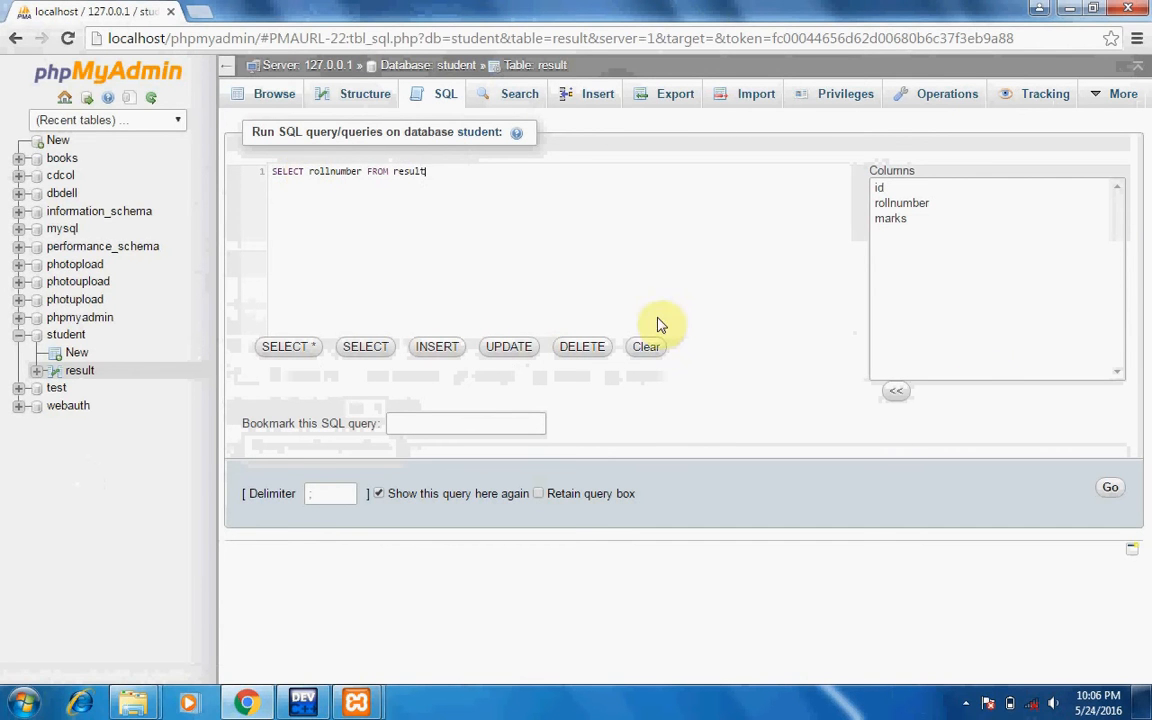
pyautogui.click(1108, 488)
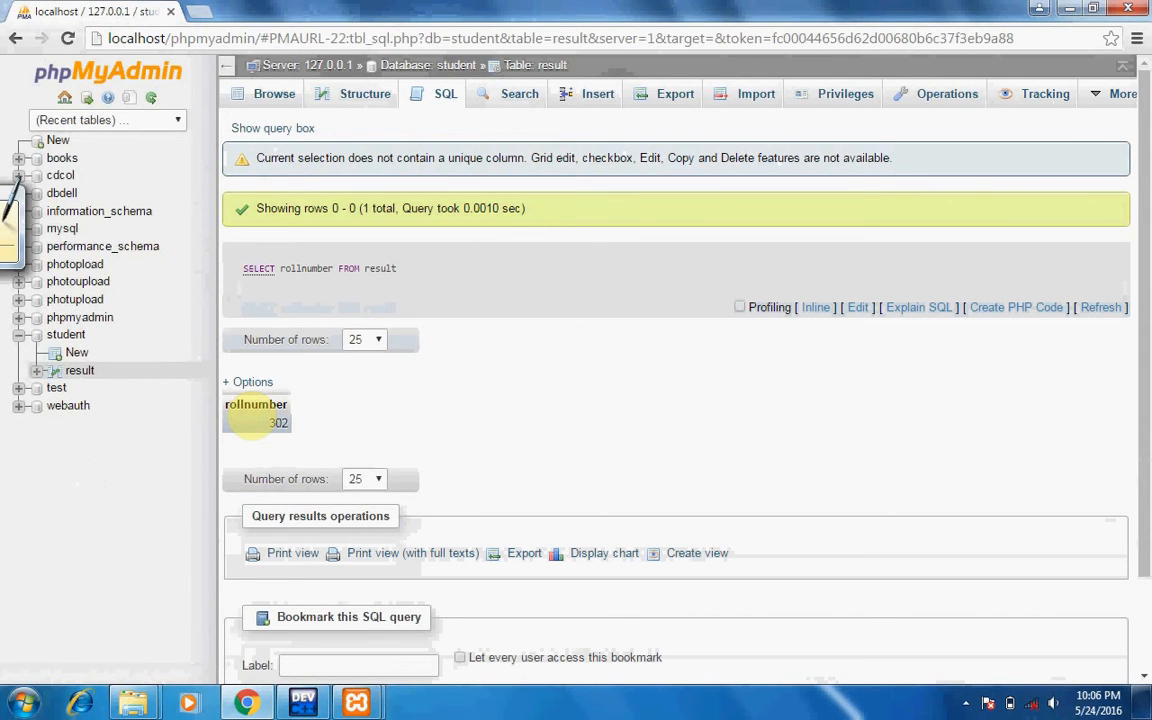
pyautogui.click(74, 373)
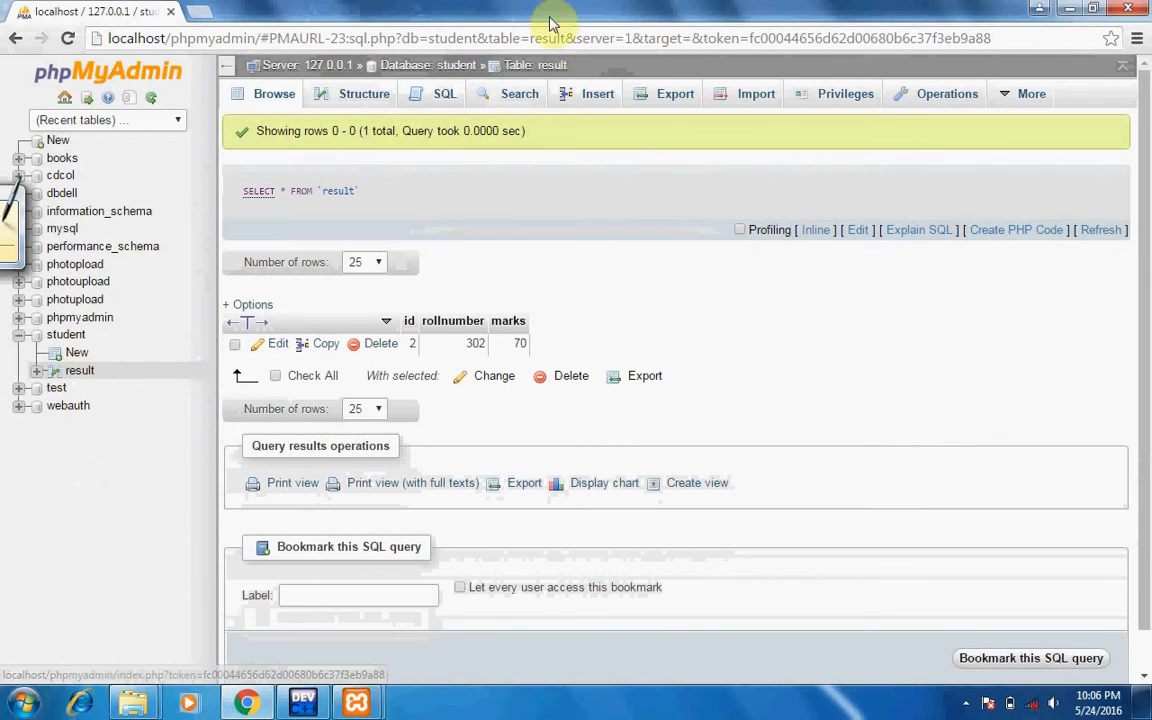
pyautogui.click(446, 93)
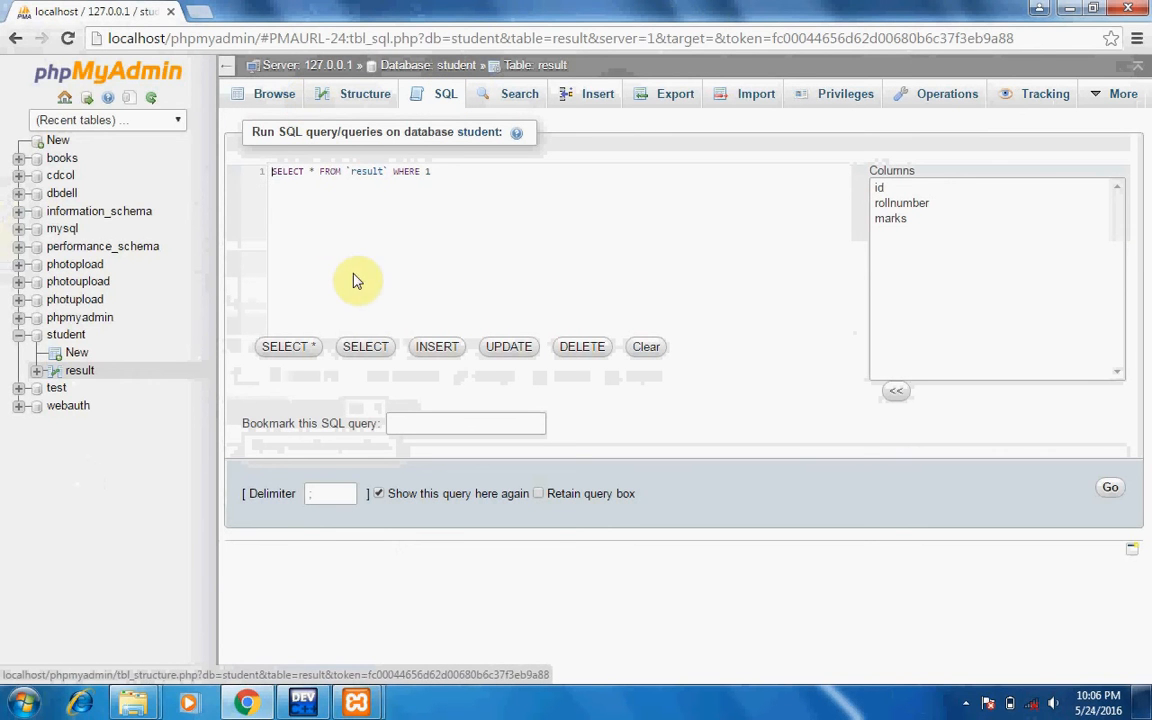
pyautogui.click(83, 378)
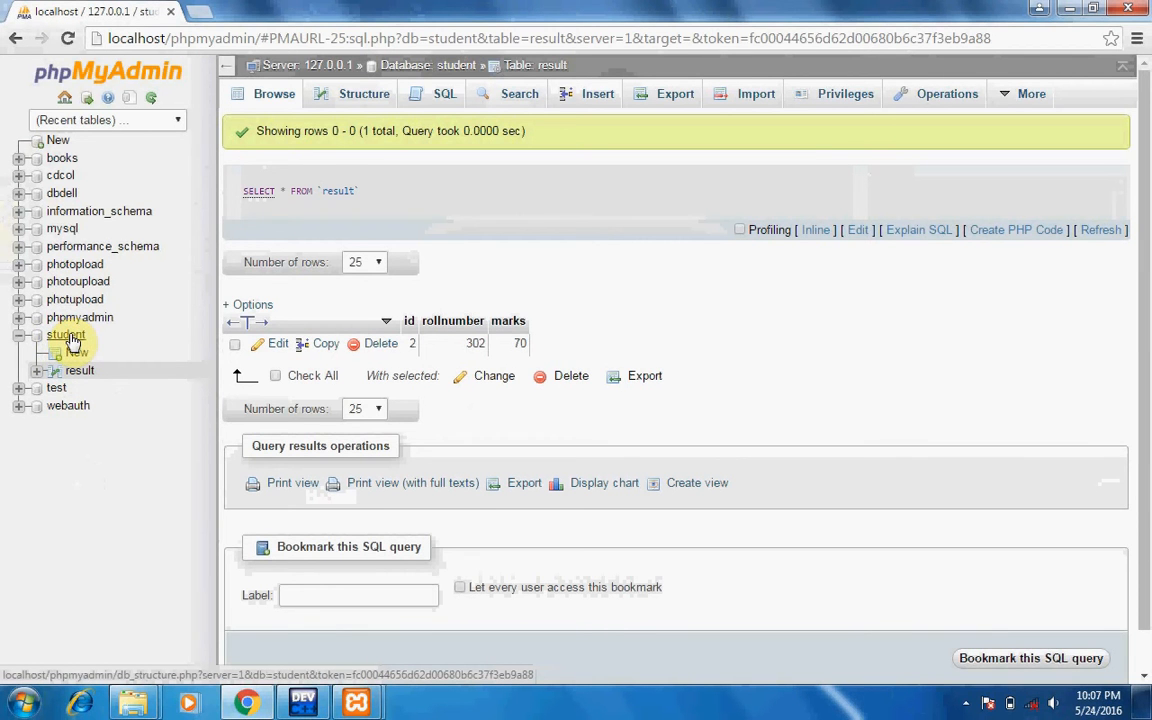
# Export the whole student database with the Quick method in SQL format, downloading the file.
pyautogui.click(70, 338)
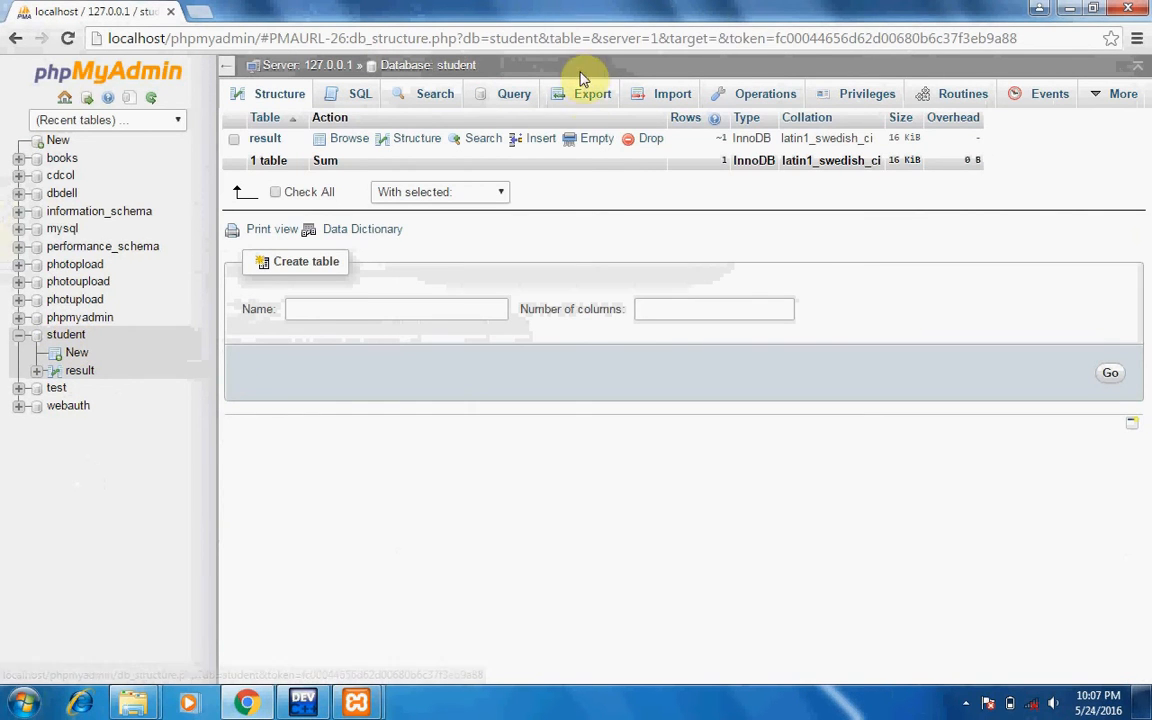
pyautogui.click(590, 96)
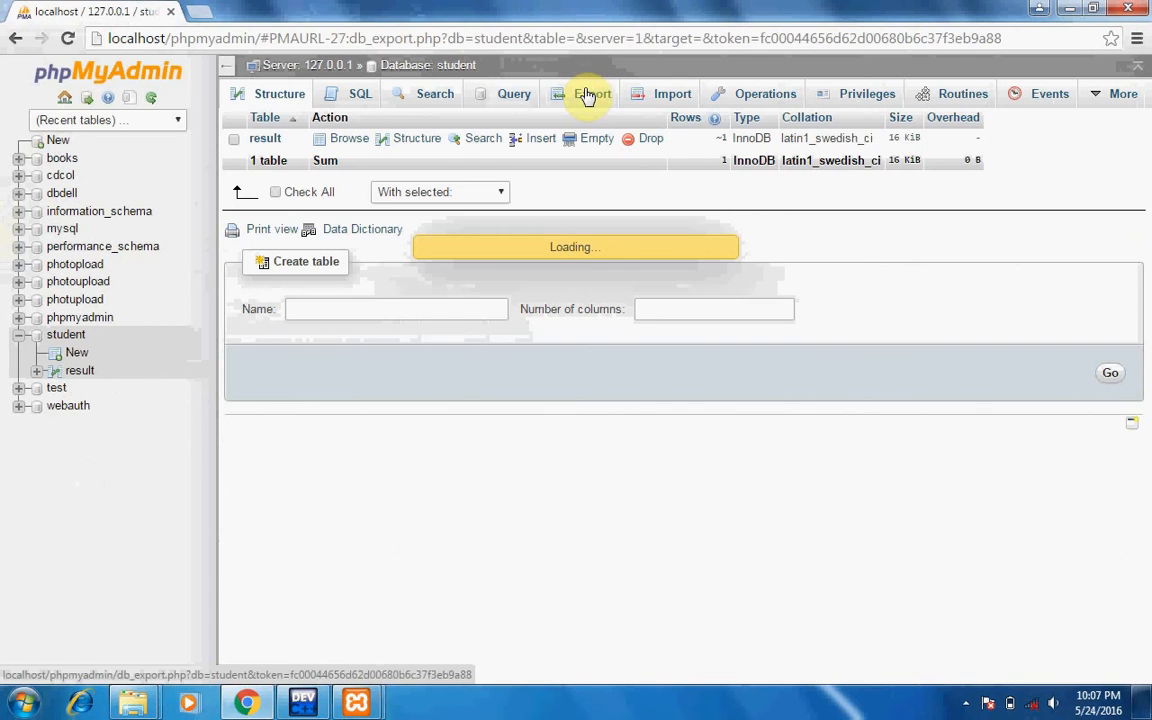
pyautogui.click(265, 388)
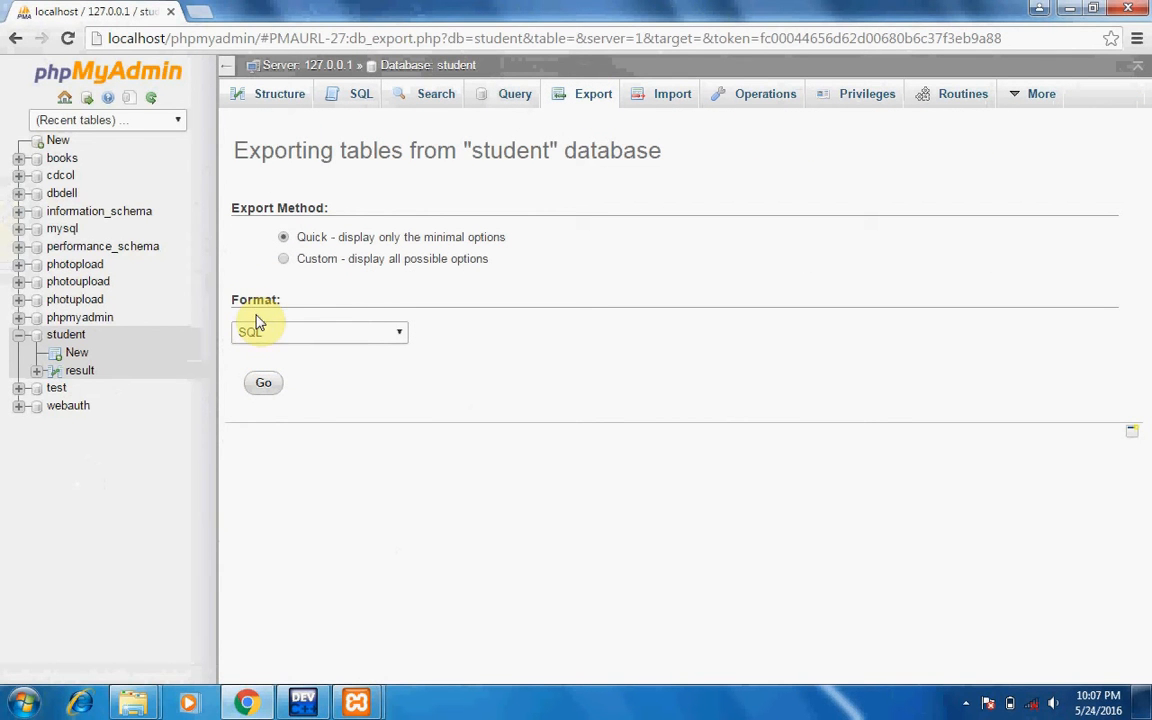
pyautogui.click(366, 333)
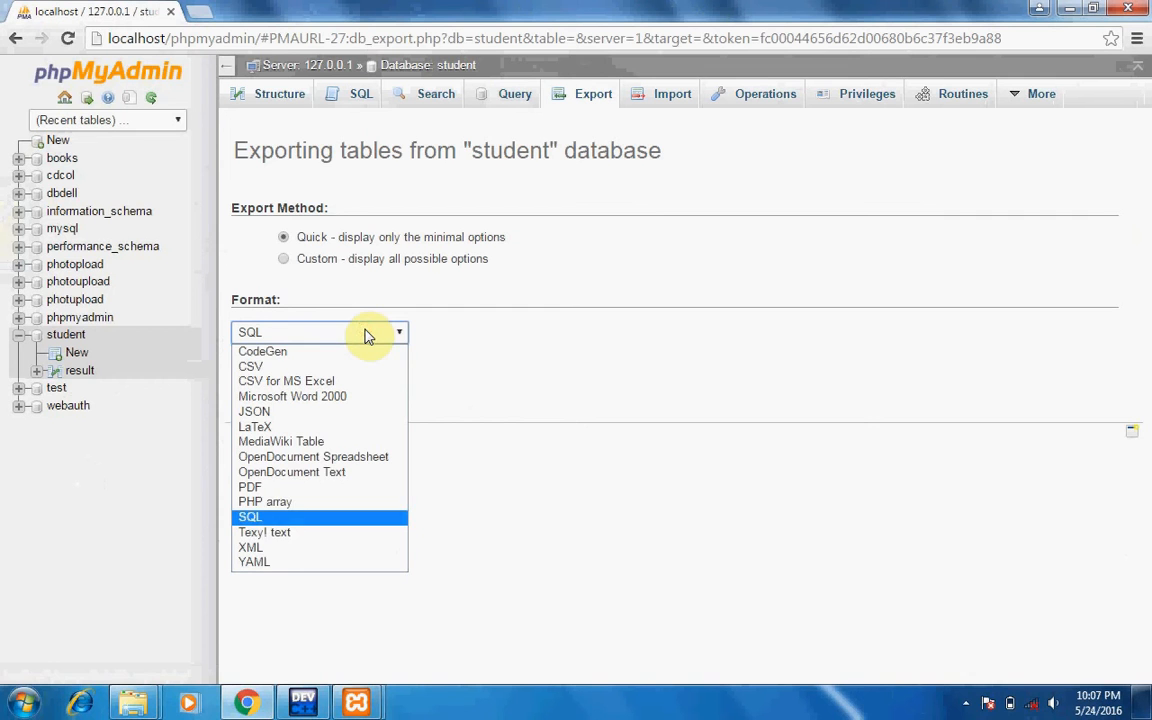
pyautogui.click(266, 519)
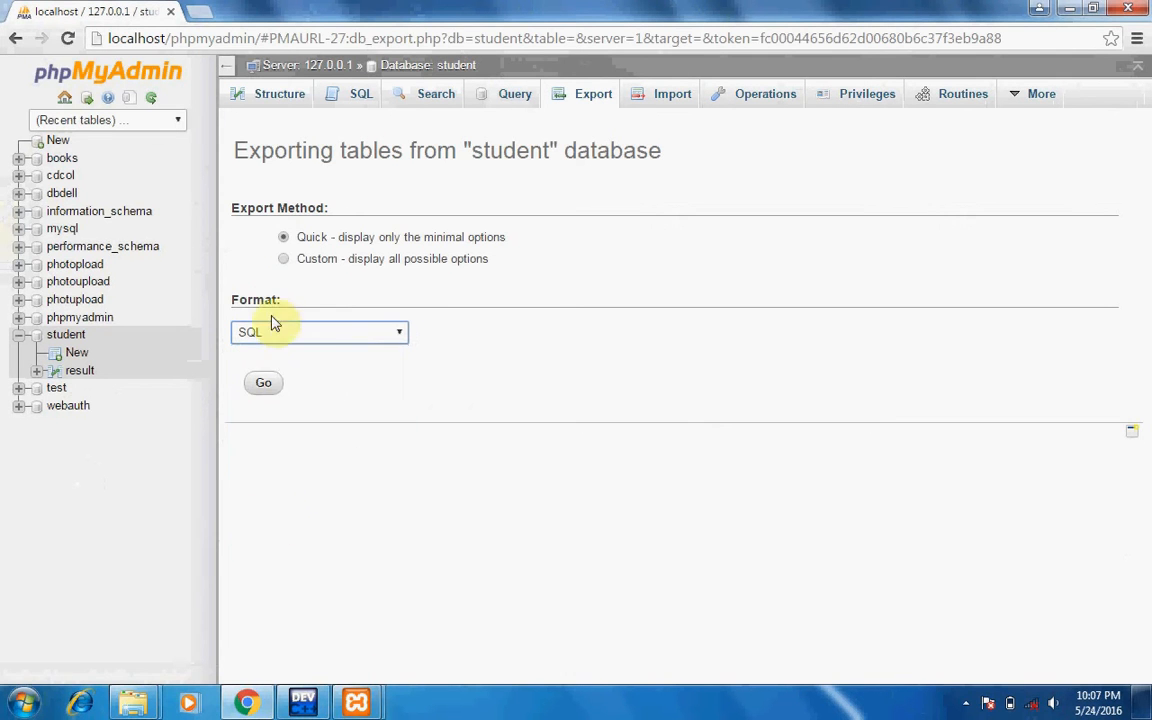
pyautogui.click(264, 386)
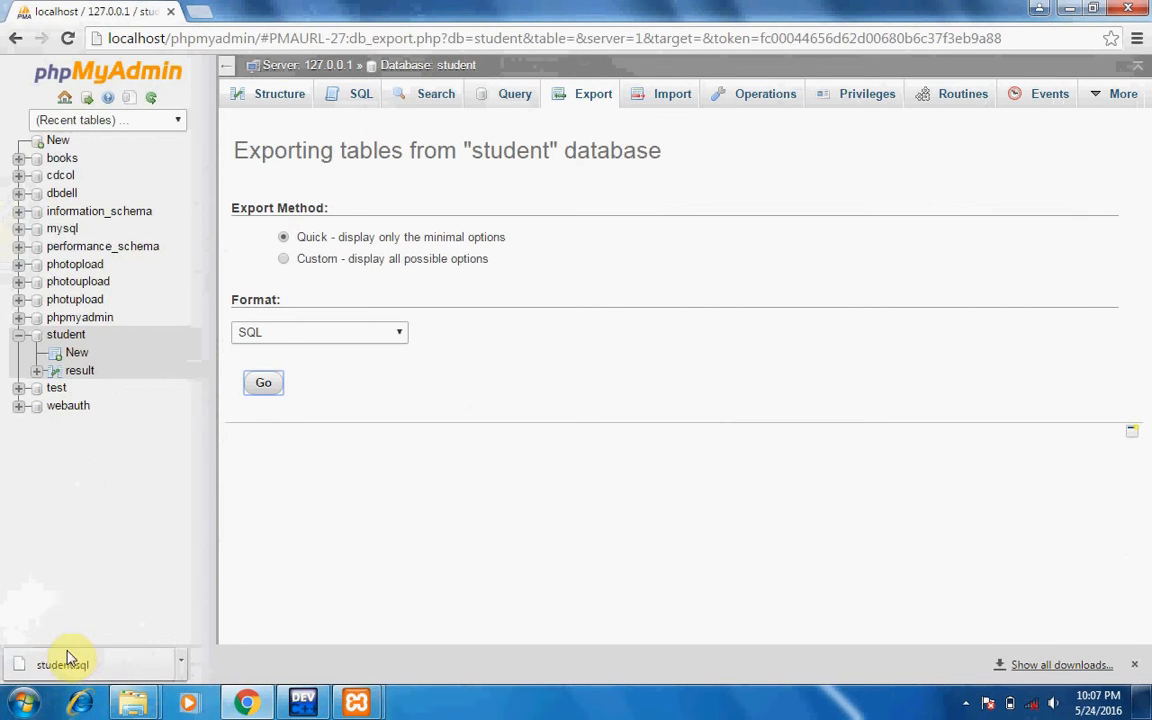
# Show the downloaded student.sql file in its Downloads folder and return to phpMyAdmin in Chrome.
pyautogui.click(180, 662)
pyautogui.click(221, 604)
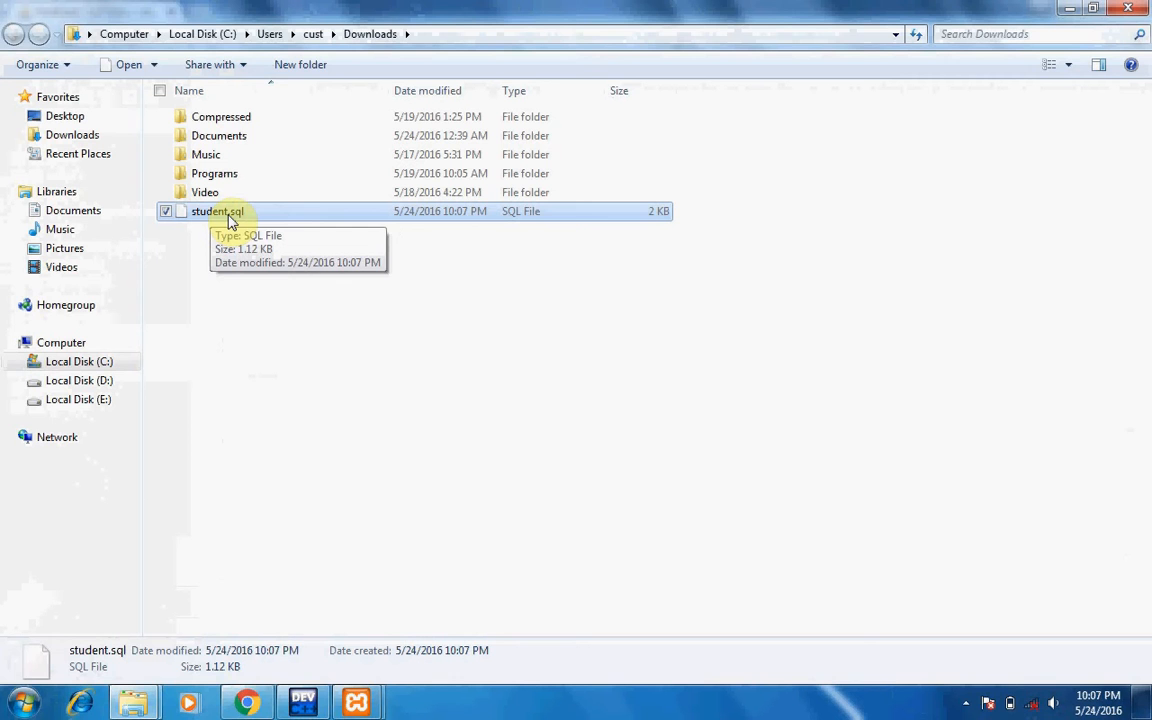
pyautogui.click(247, 703)
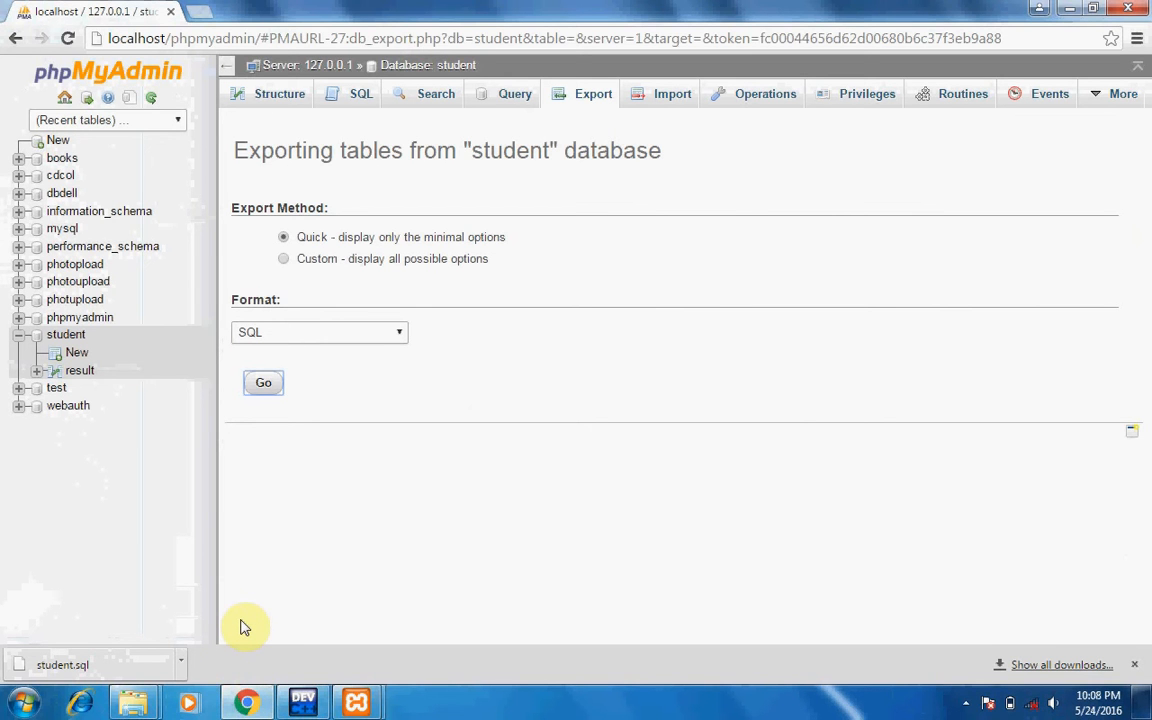
# Drop the entire student database from the server and confirm the removal.
pyautogui.click(58, 337)
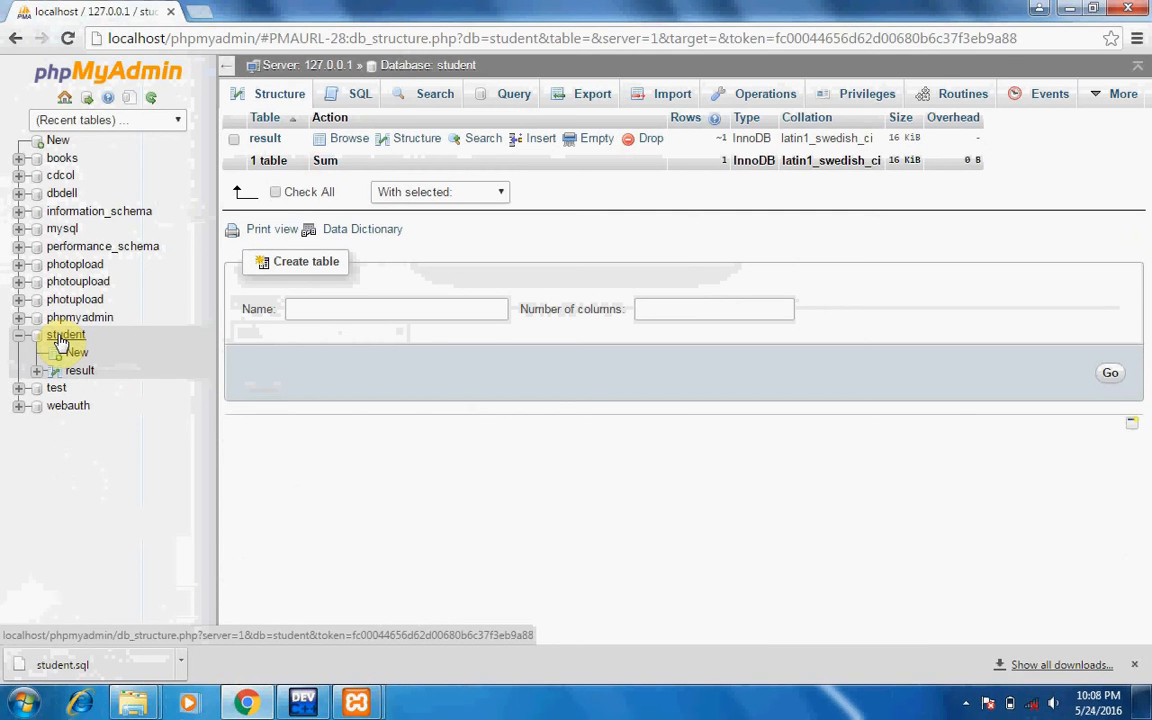
pyautogui.click(59, 337)
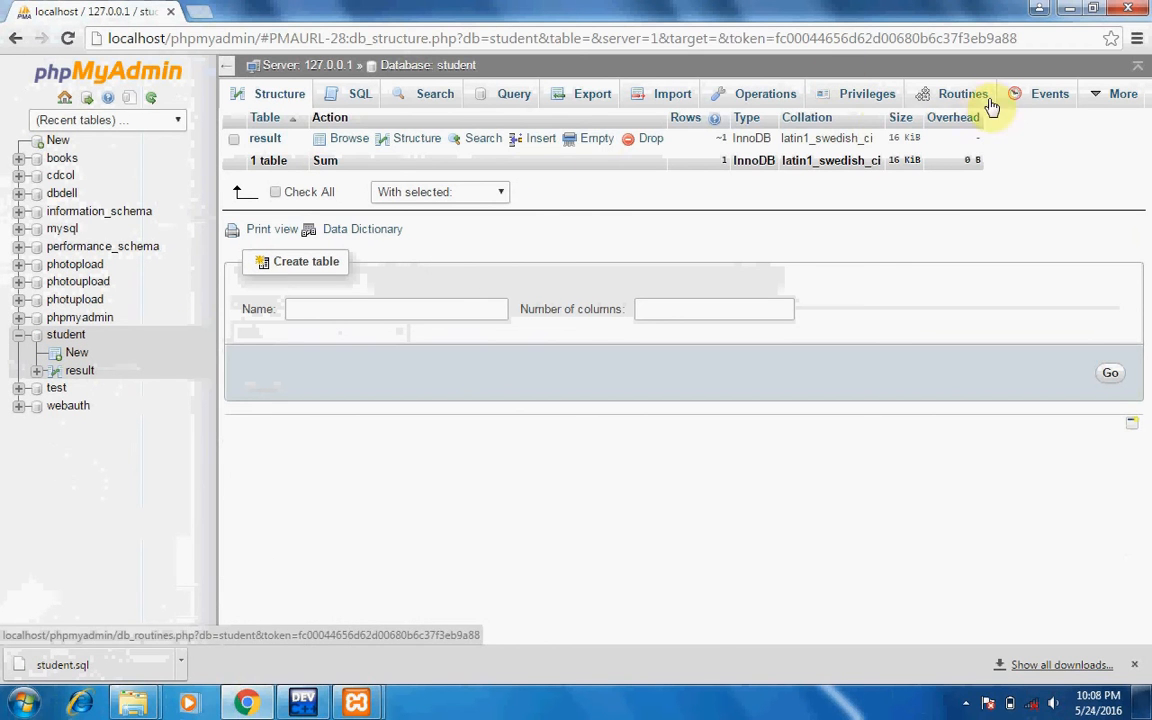
pyautogui.click(773, 105)
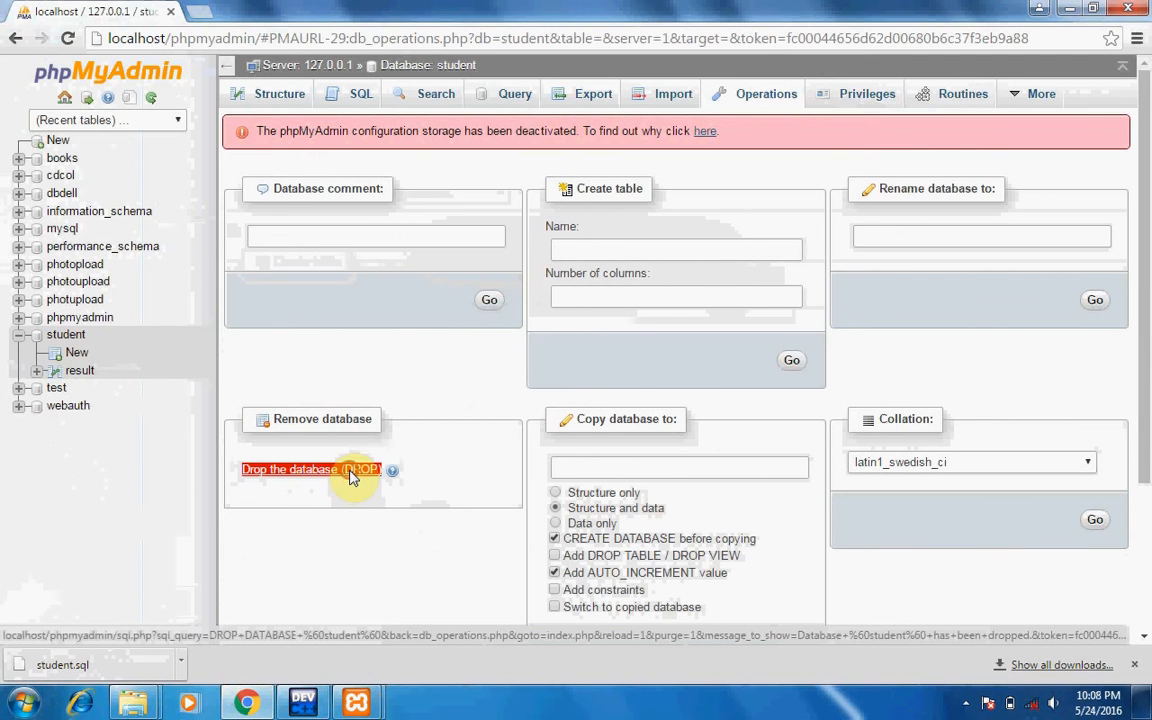
pyautogui.click(350, 472)
pyautogui.click(604, 398)
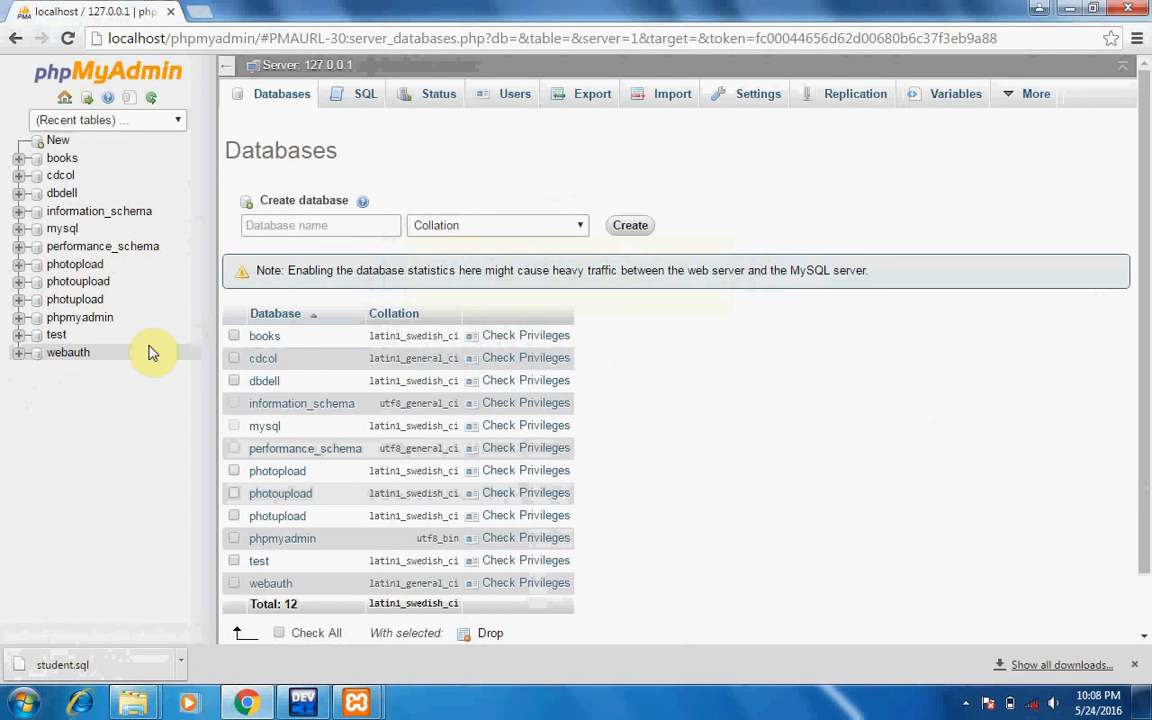
# Check the exported student.sql file in the Downloads window of Windows Explorer and return to phpMyAdmin in Chrome.
pyautogui.moveTo(145, 705)
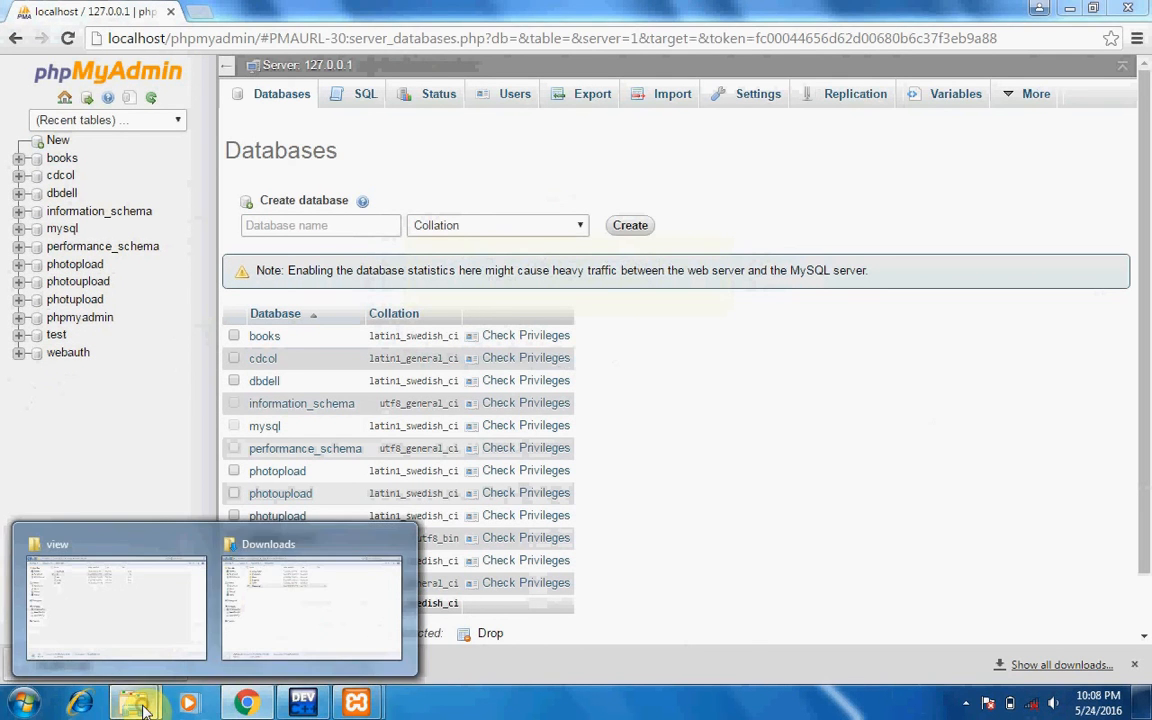
pyautogui.moveTo(284, 619)
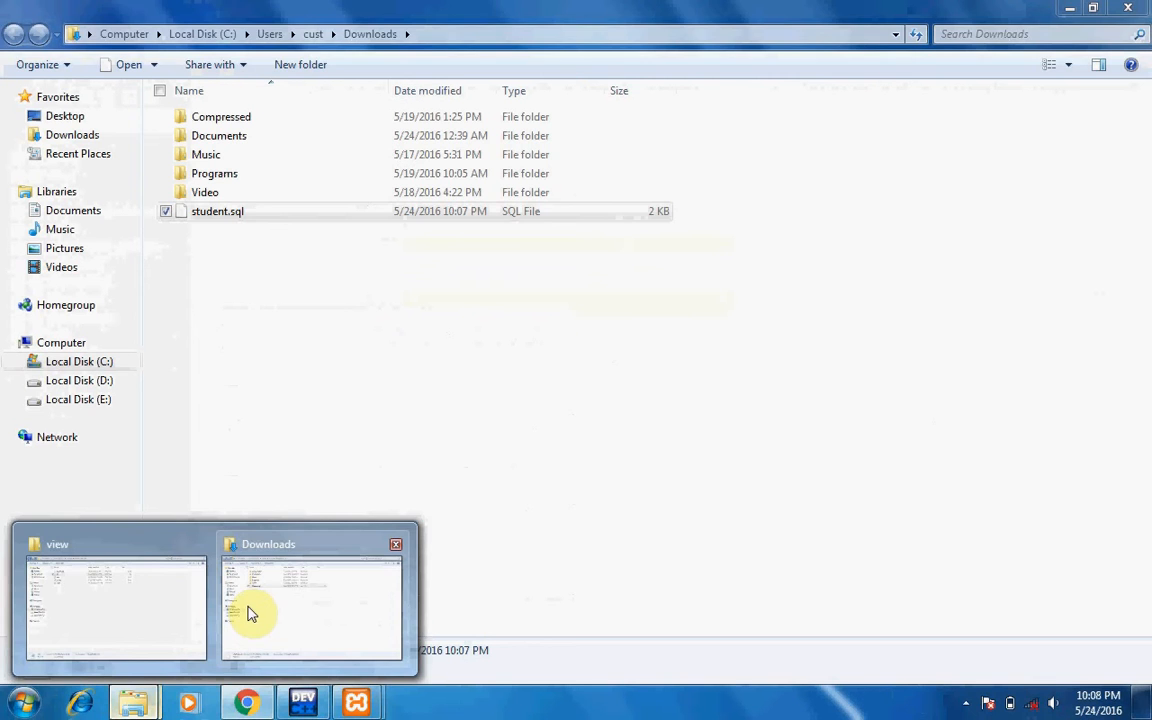
pyautogui.click(250, 614)
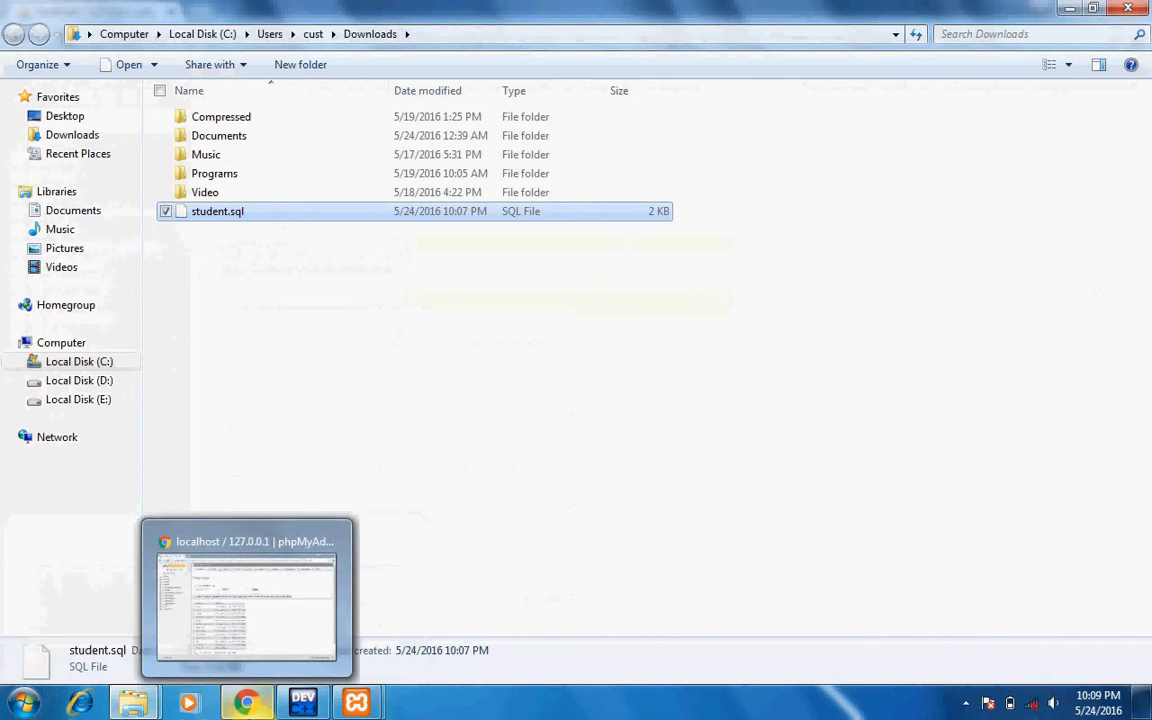
pyautogui.click(247, 703)
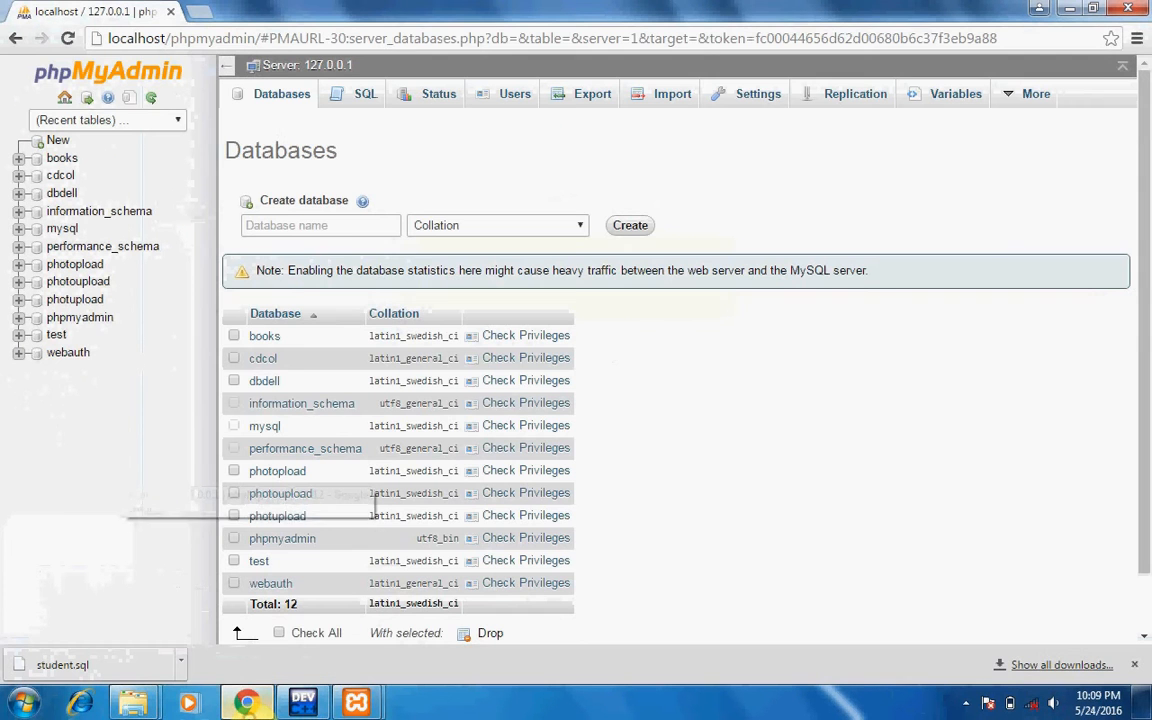
# Try to import student.sql from Downloads at server level in SQL format, without selecting a database.
pyautogui.click(666, 100)
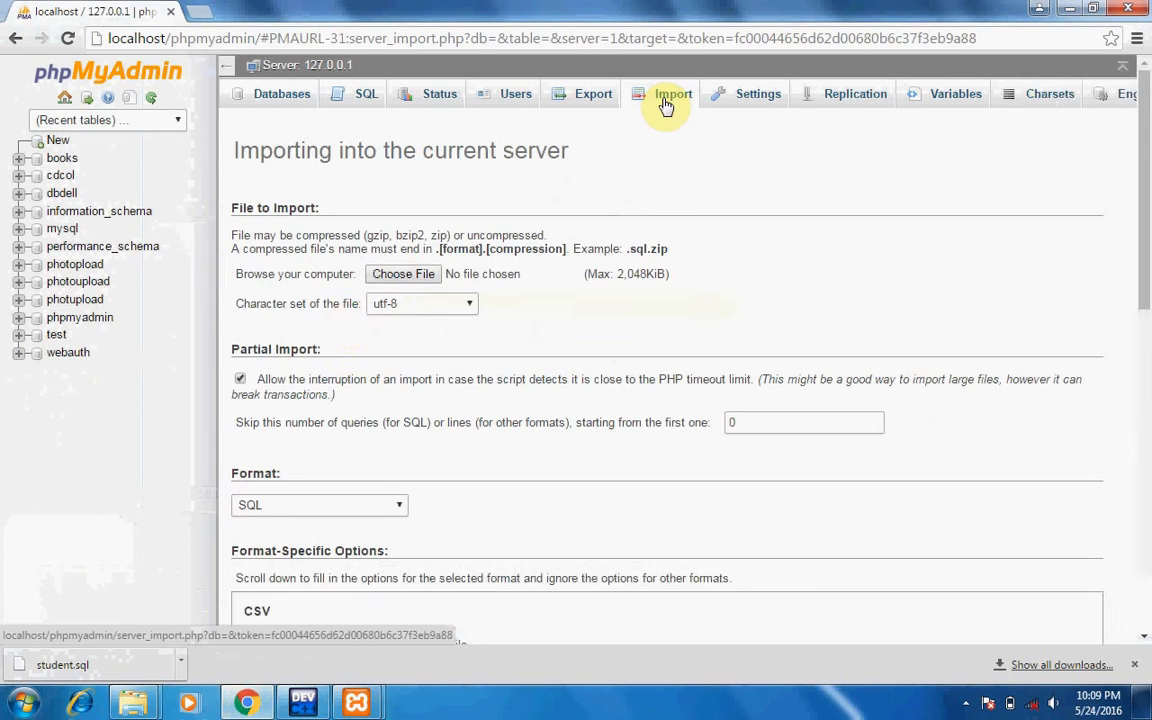
pyautogui.click(415, 276)
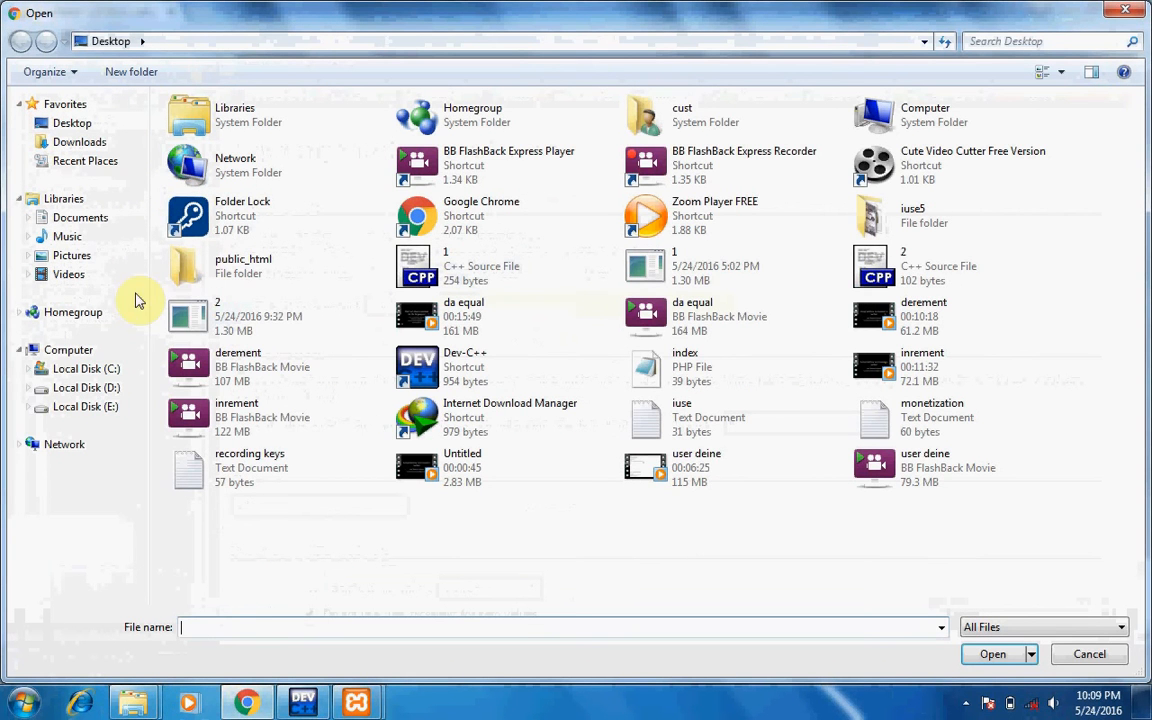
pyautogui.click(82, 144)
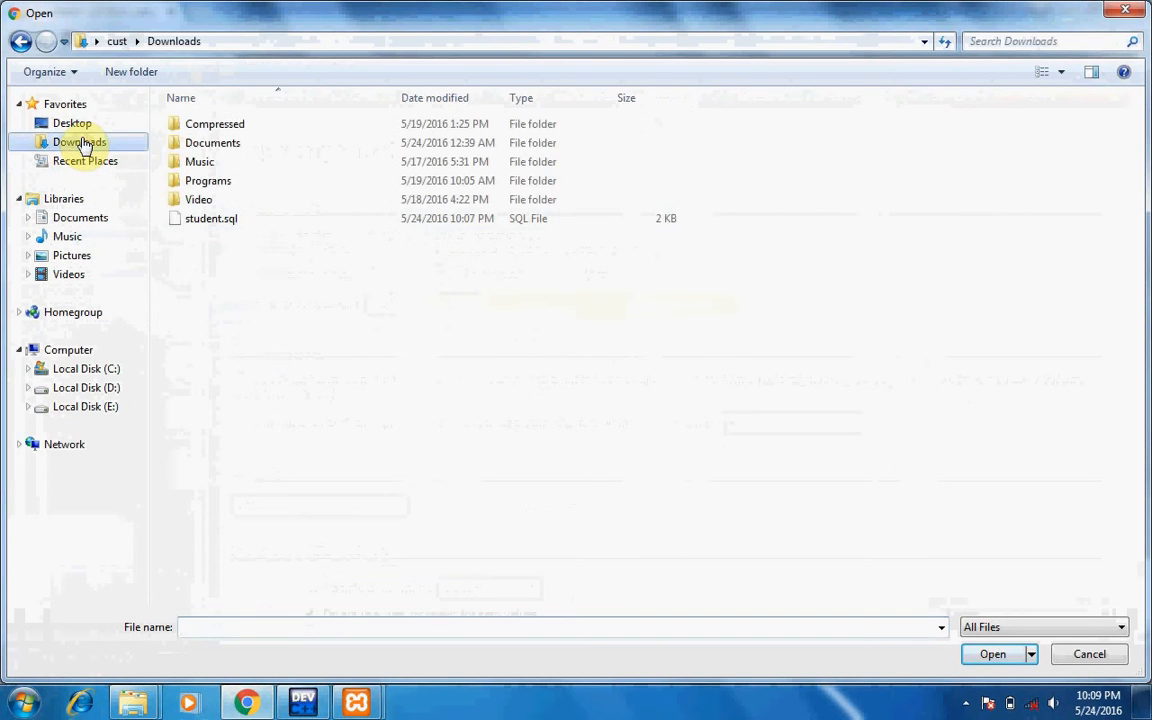
pyautogui.doubleClick(227, 224)
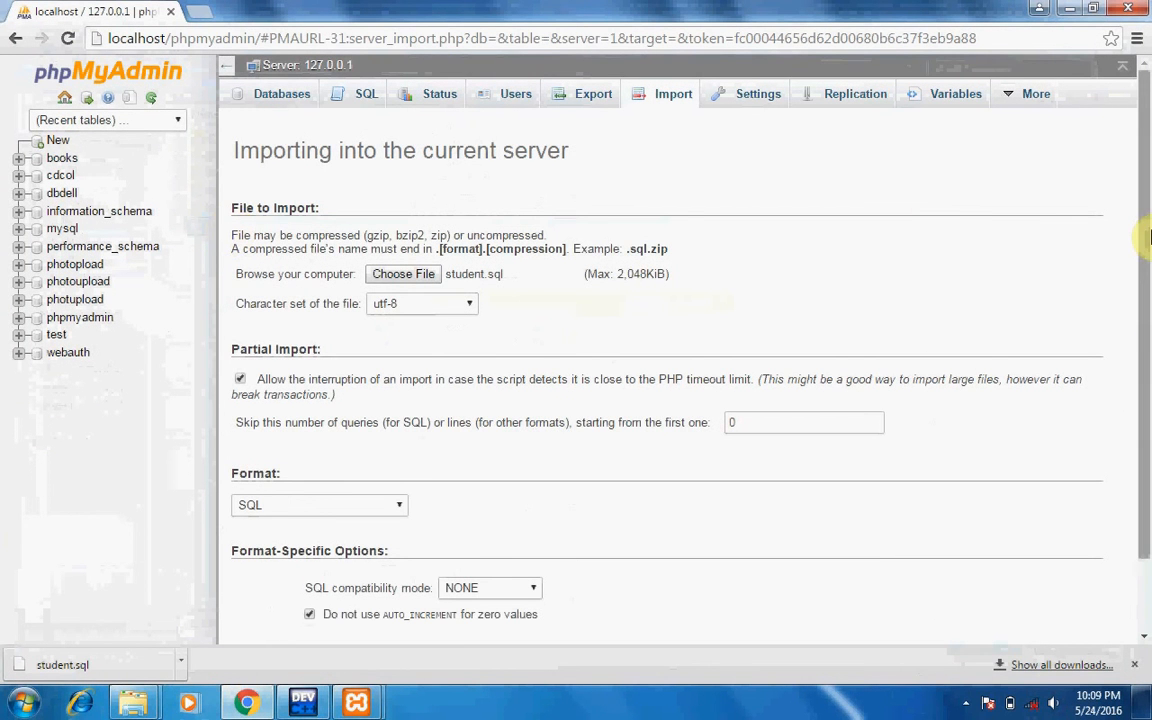
pyautogui.moveTo(1142, 257); pyautogui.dragTo(1148, 398)
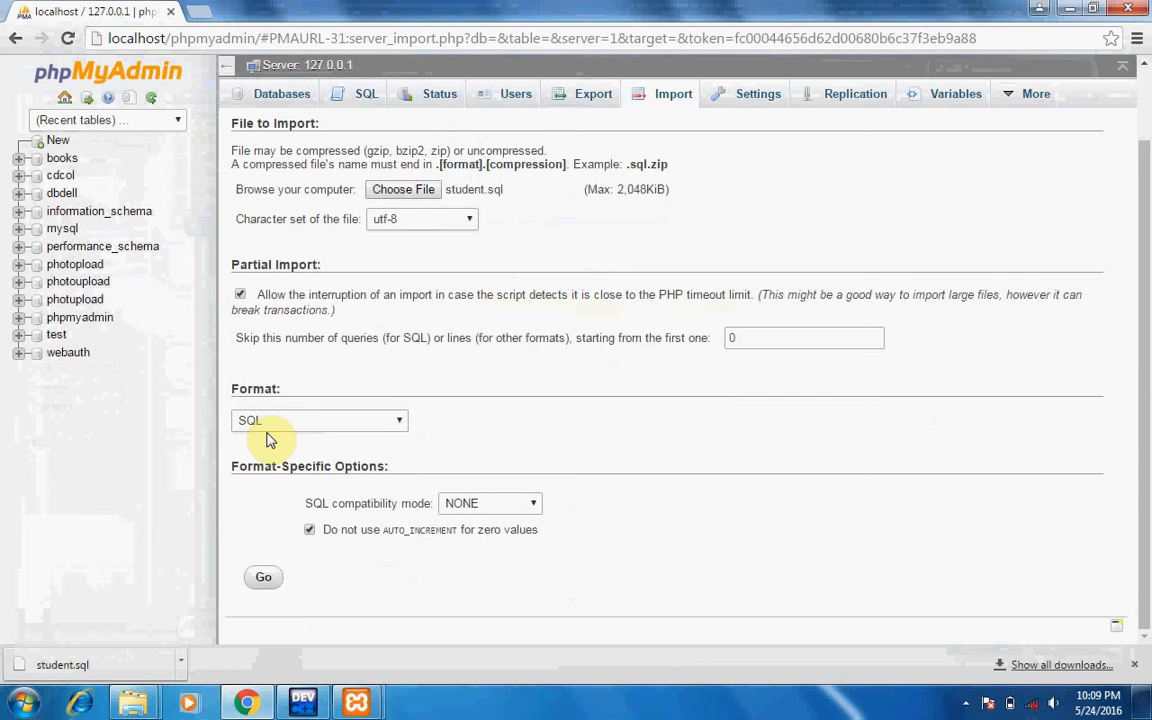
pyautogui.click(263, 578)
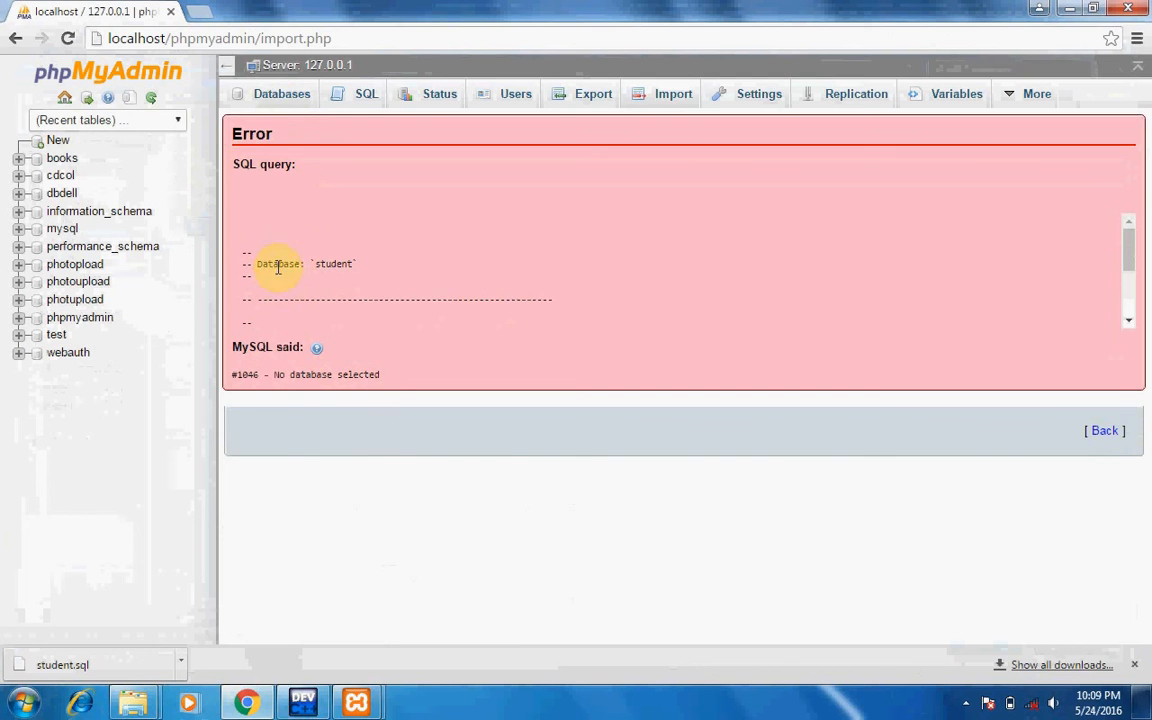
# Create a new empty database named student, leaving its collation unspecified.
pyautogui.click(275, 96)
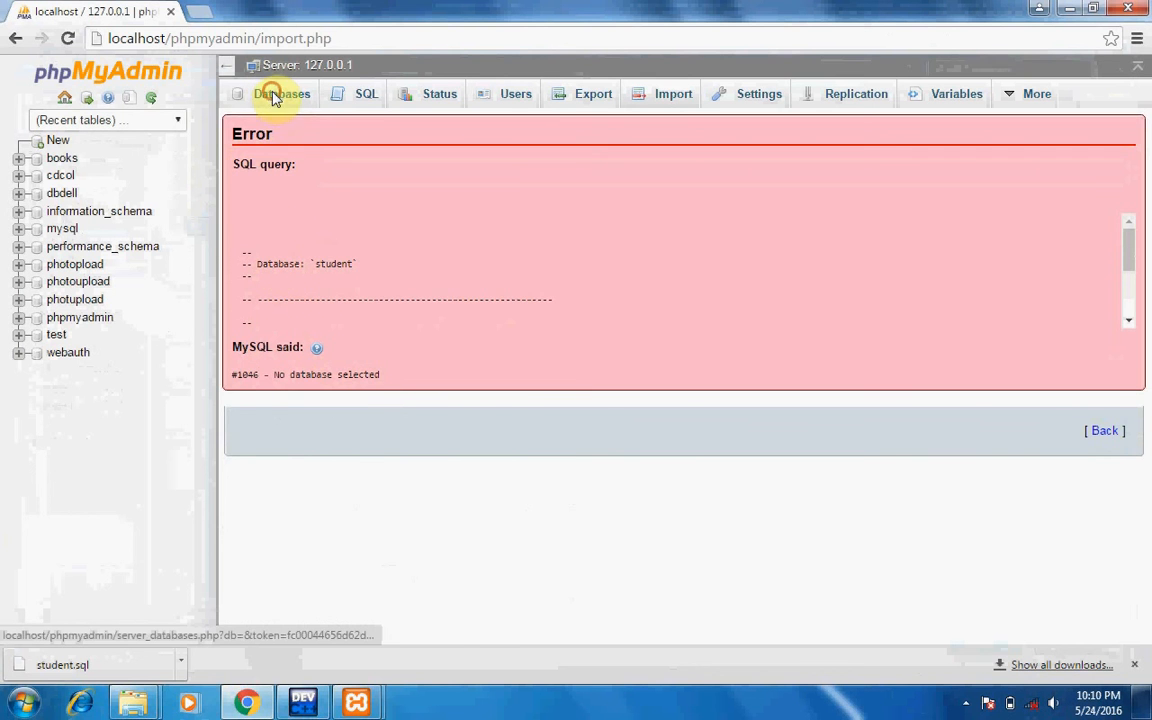
pyautogui.click(323, 222)
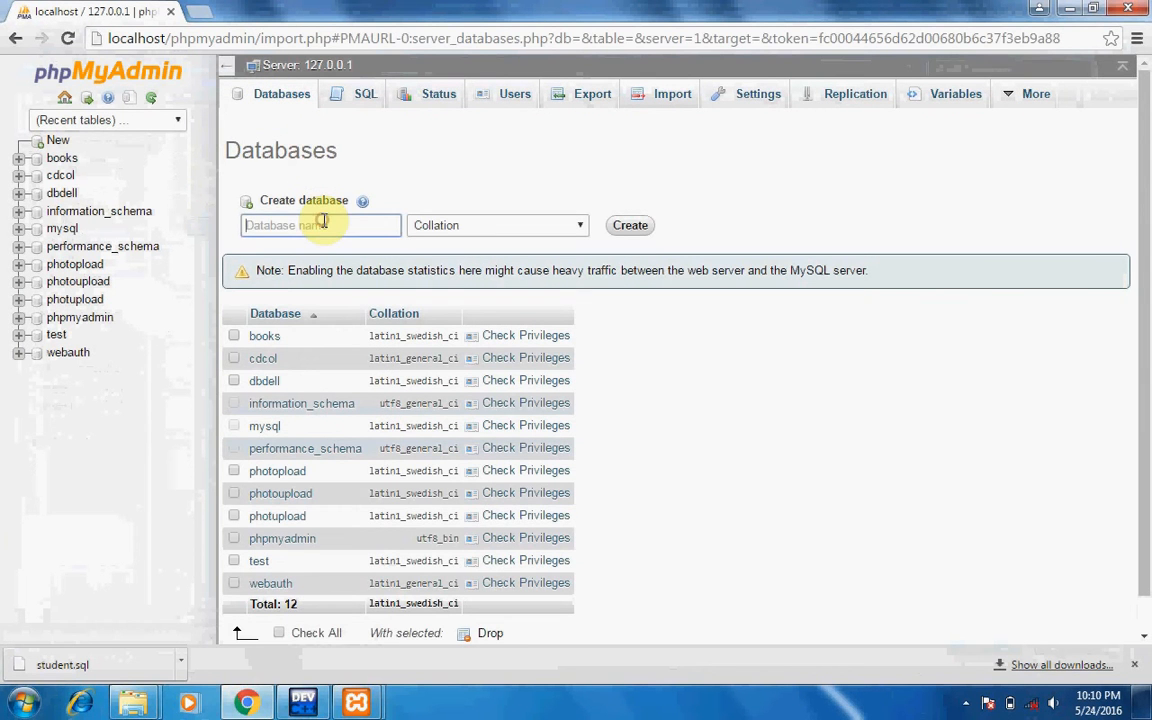
pyautogui.write('studen')
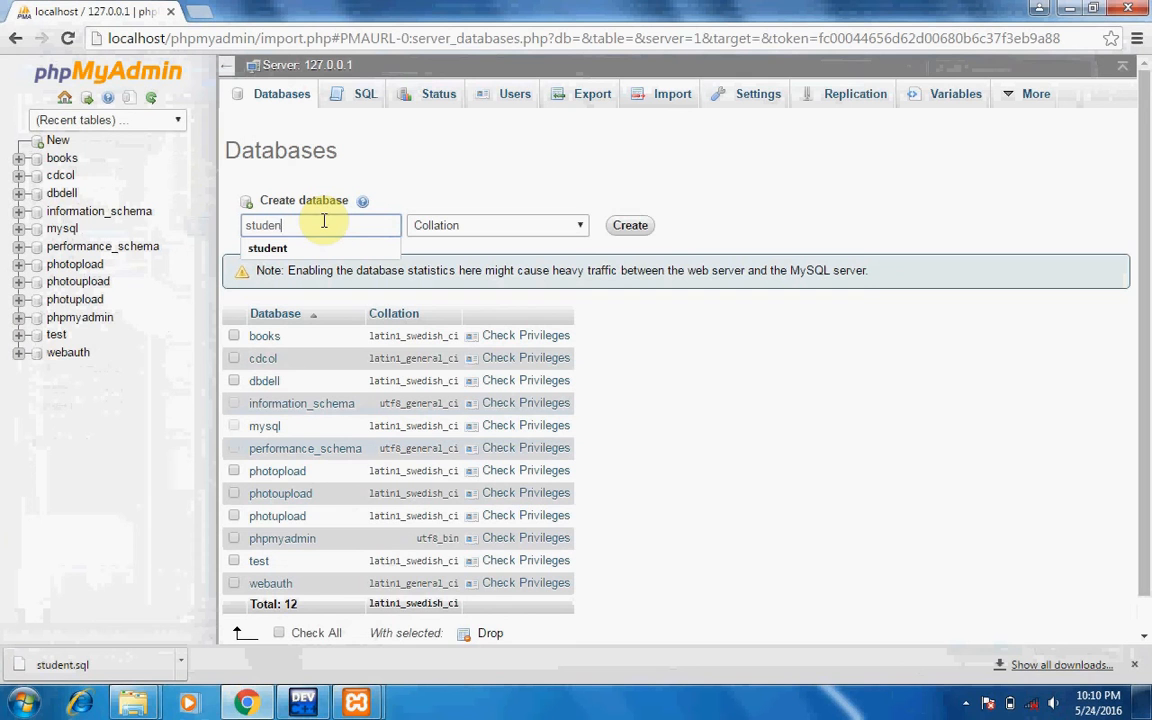
pyautogui.write('t')
pyautogui.click(632, 226)
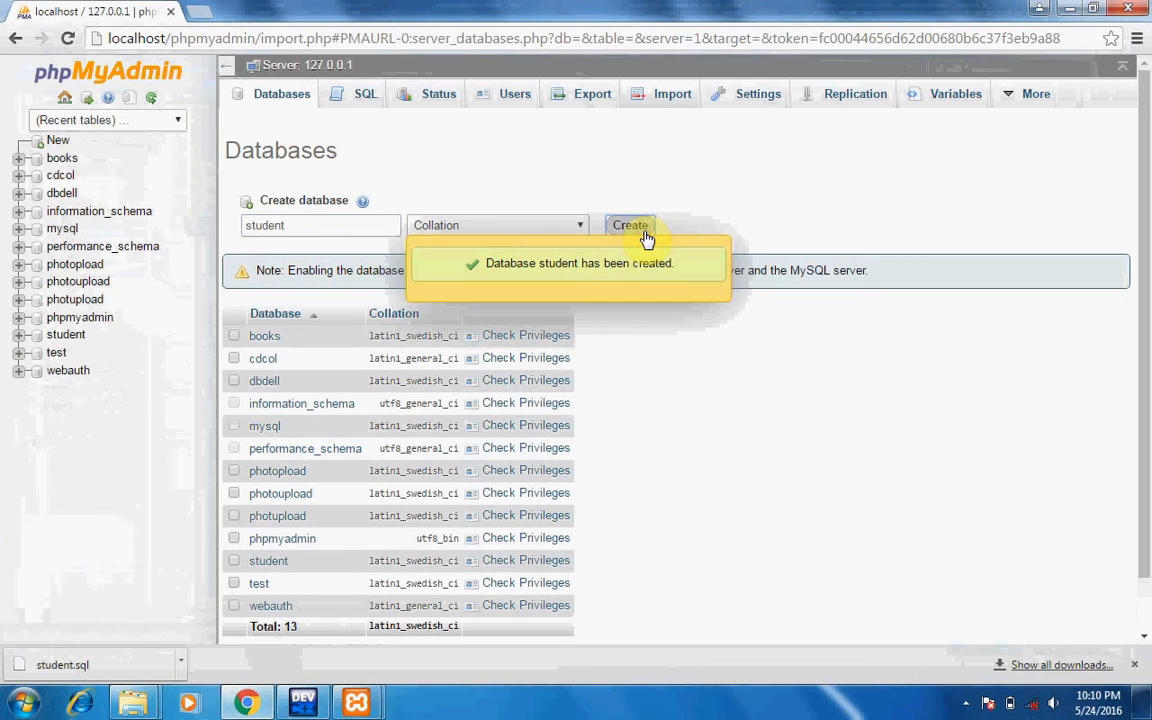
# Import student.sql from Downloads into the student database in SQL format and browse the restored result table.
pyautogui.click(60, 337)
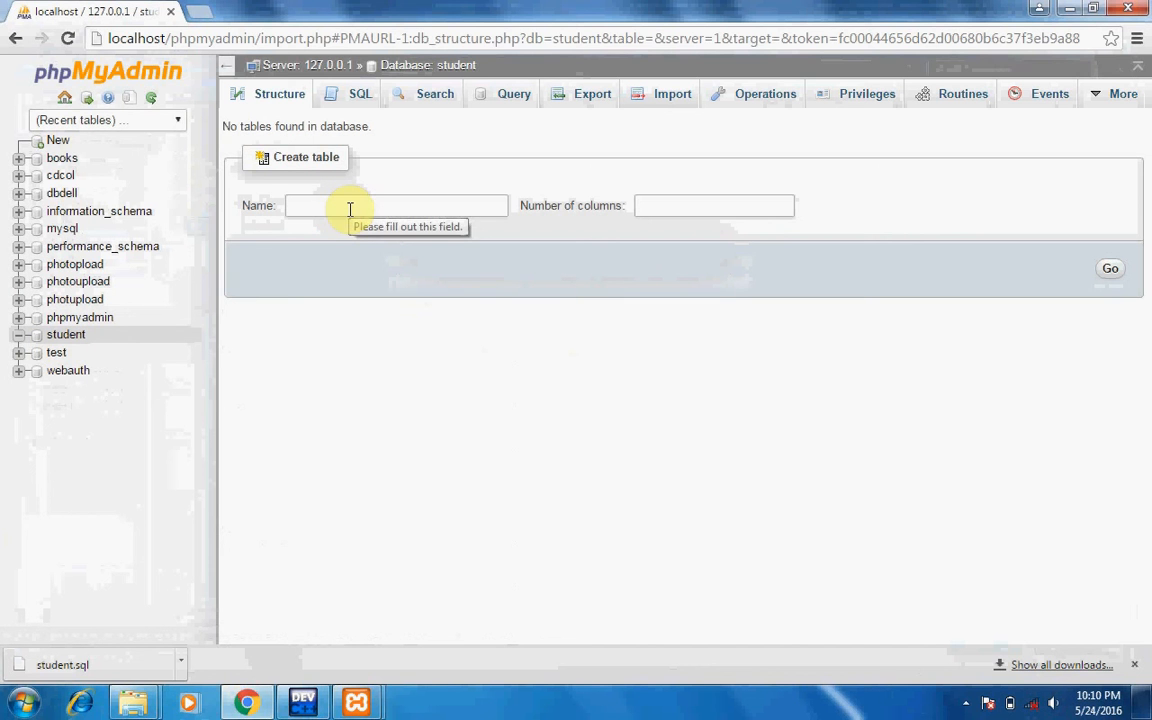
pyautogui.click(668, 95)
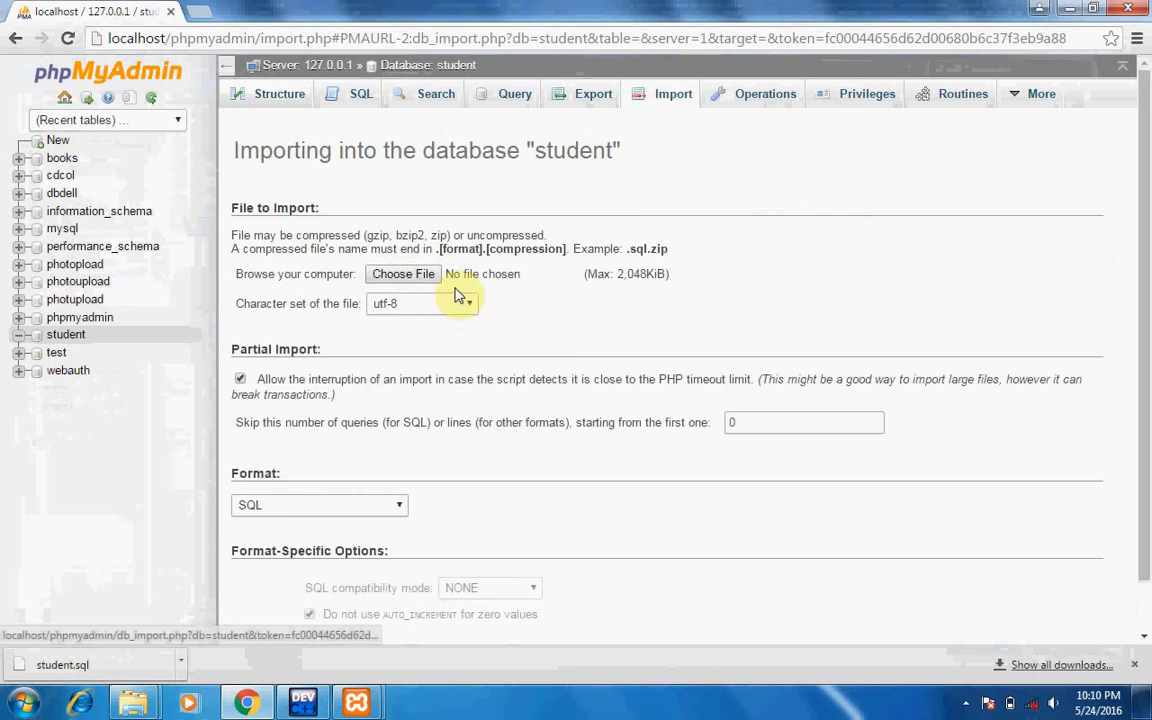
pyautogui.click(418, 276)
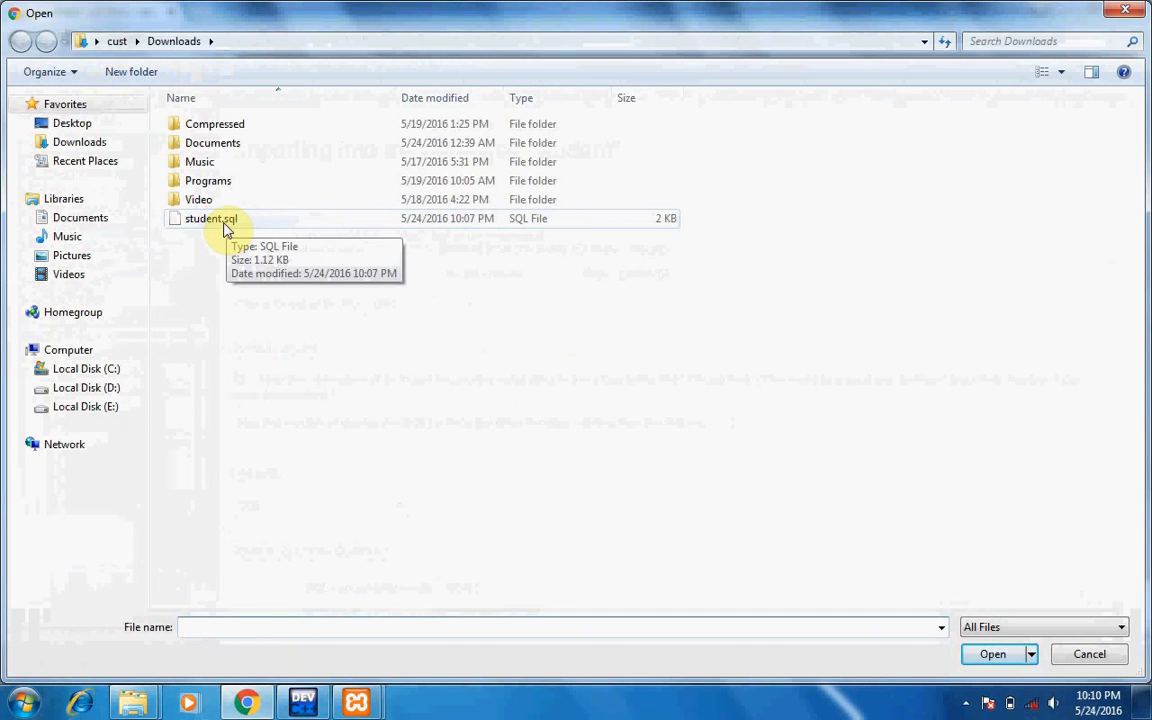
pyautogui.doubleClick(224, 228)
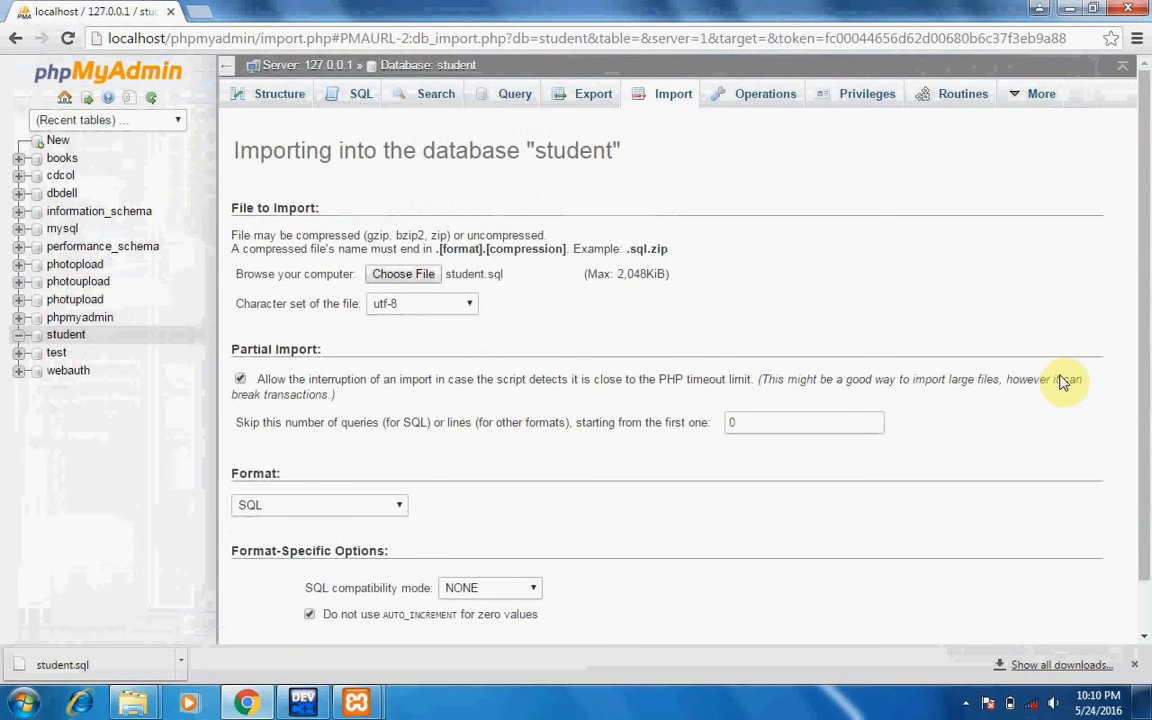
pyautogui.scroll(-1, 1146, 456)
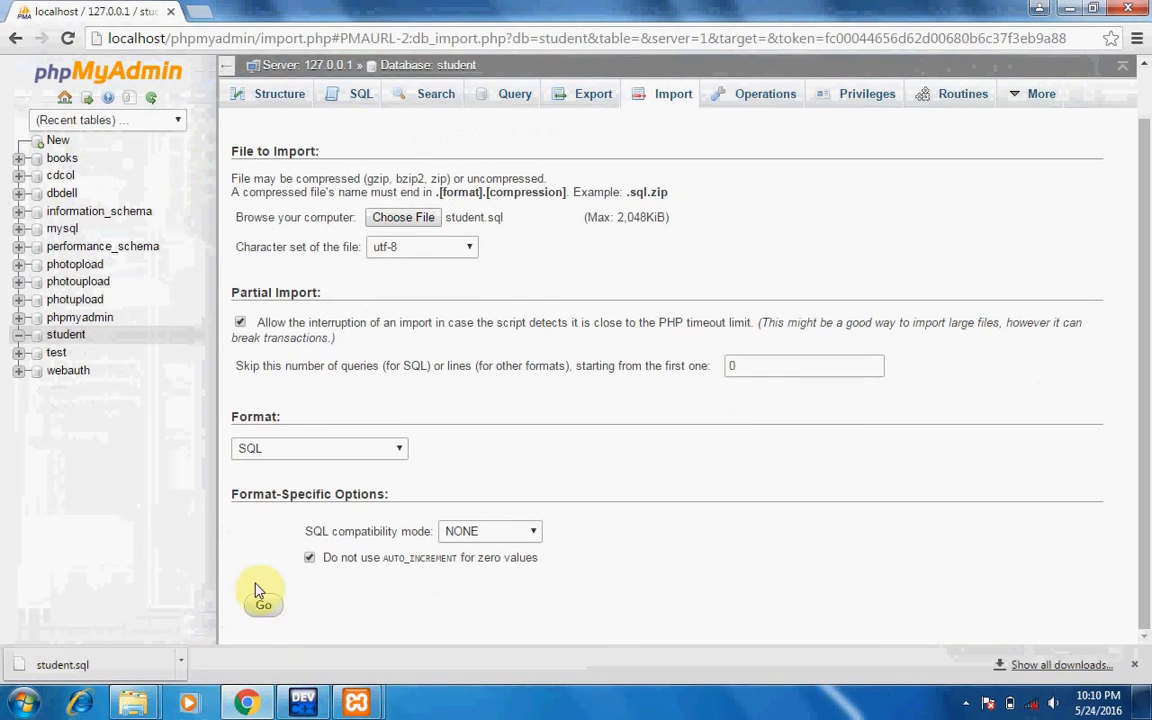
pyautogui.click(263, 615)
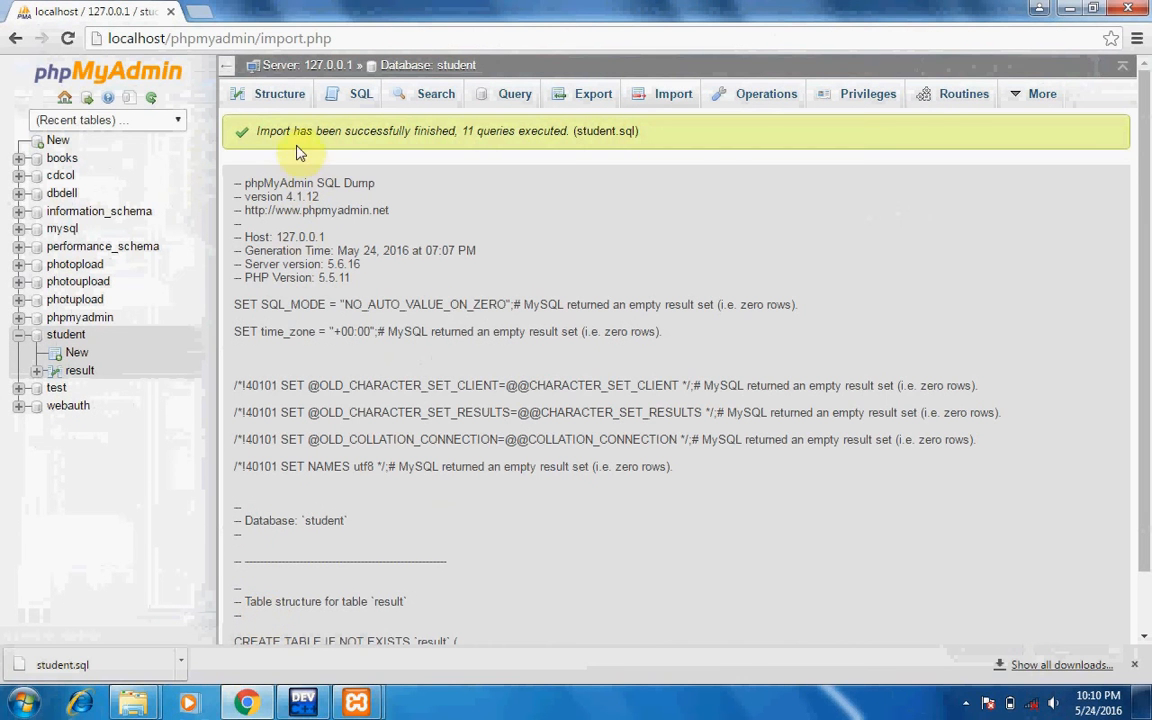
pyautogui.click(78, 373)
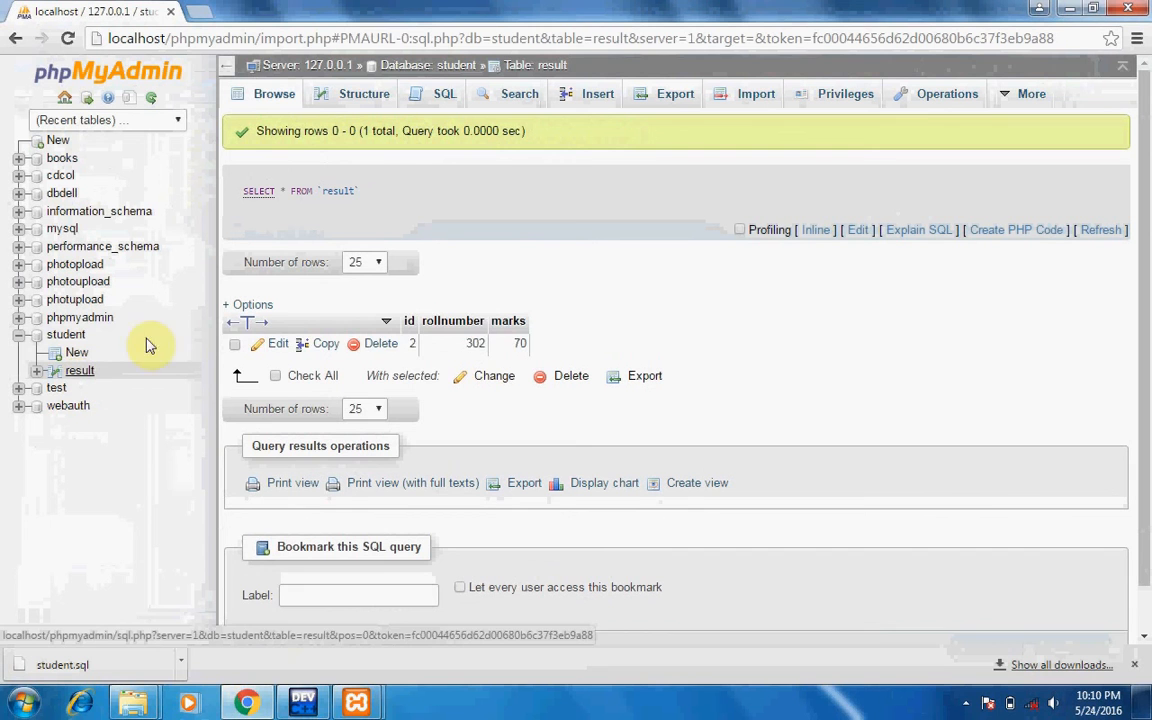